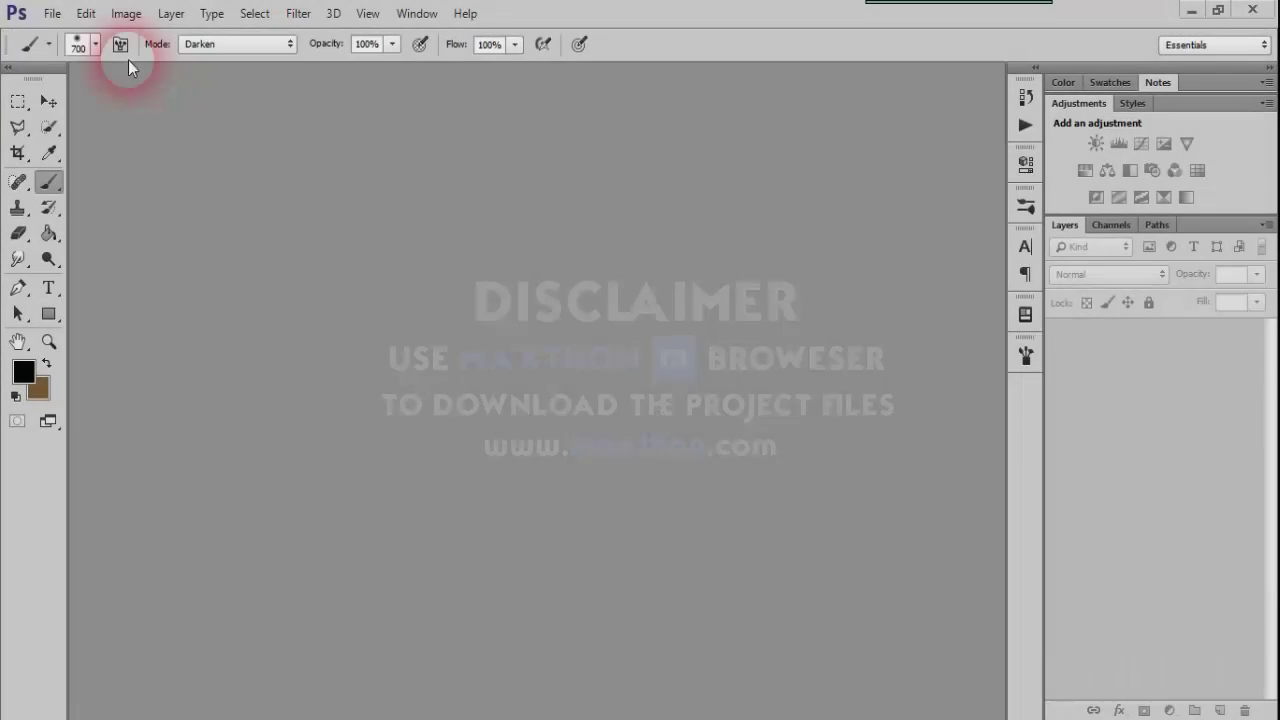
Open the Kabali BG background and the revolver stock photo together.
click(50, 13)
click(80, 55)
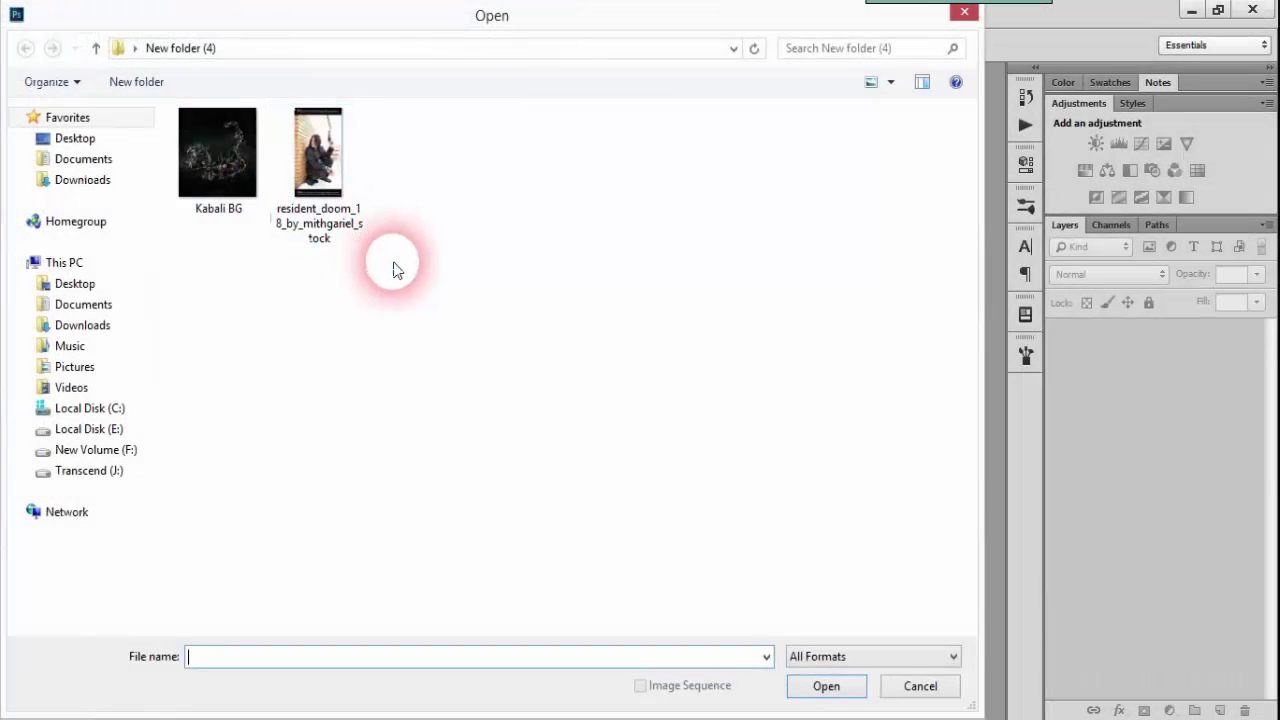
drag(371, 280, 214, 214)
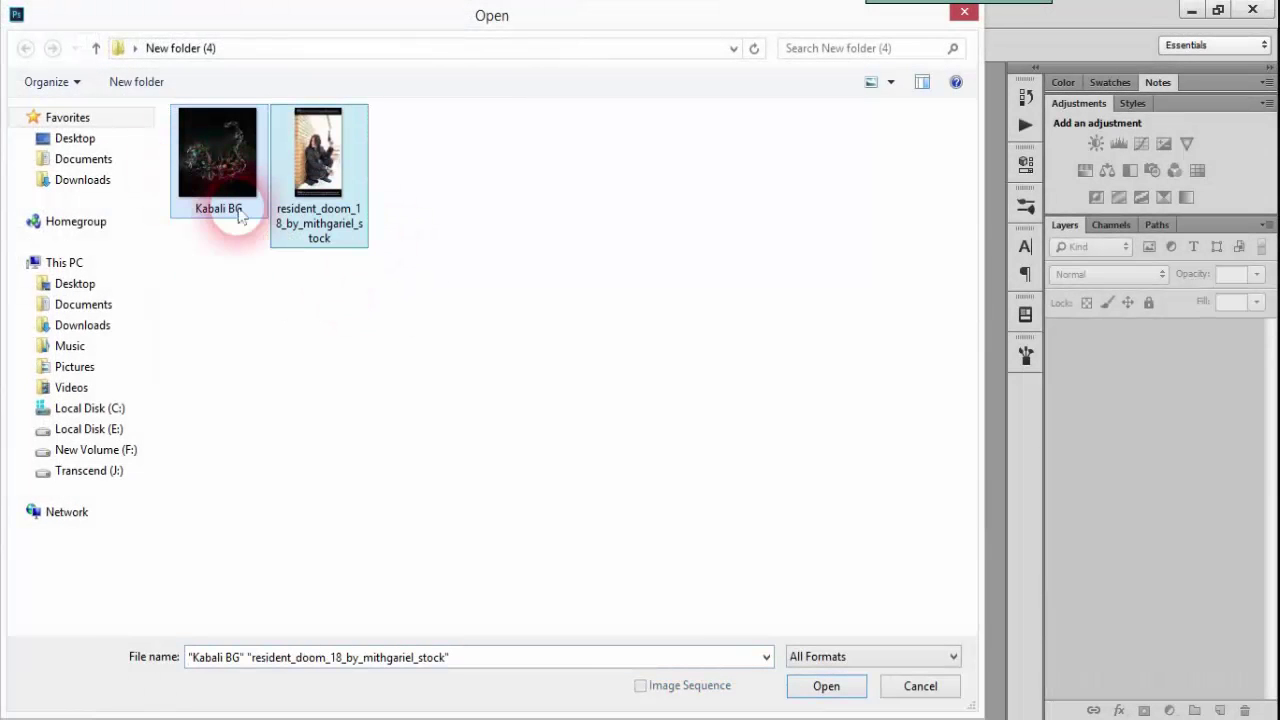
click(822, 686)
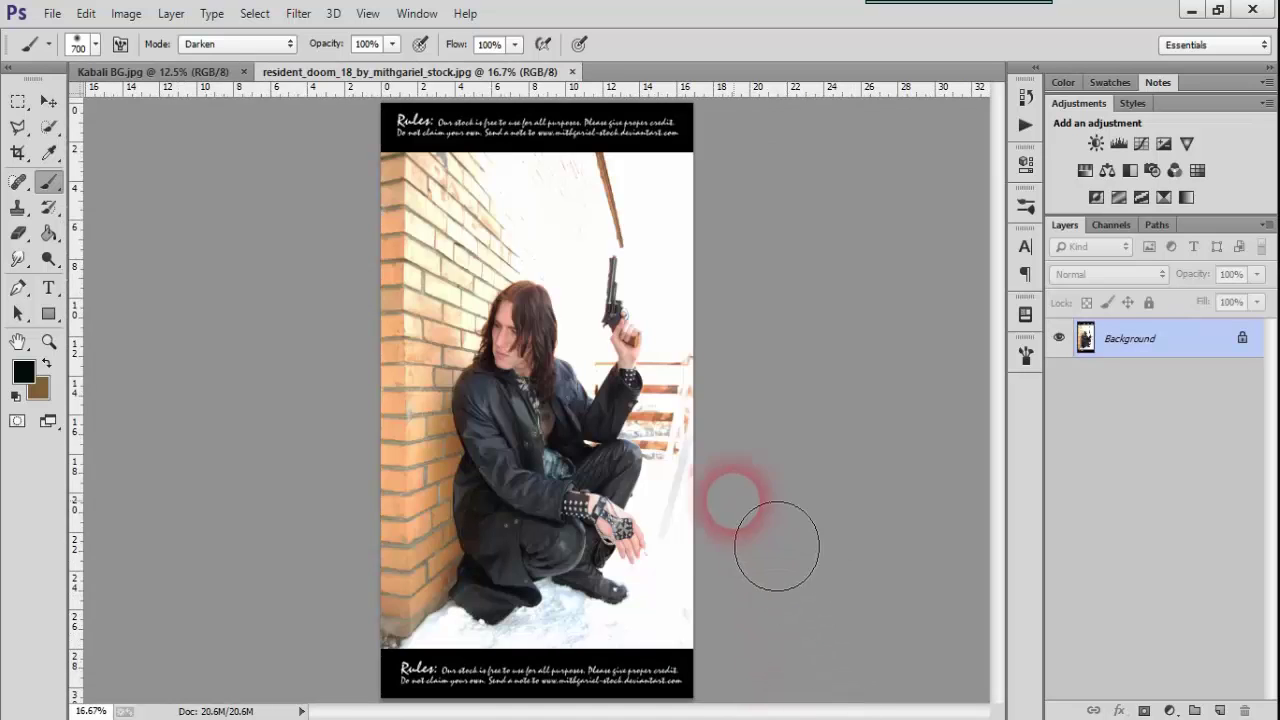
Zoom into the stock photo, paint and undo a test dab, and start a new layer.
key(ctrl+plus)
key(ctrl+plus)
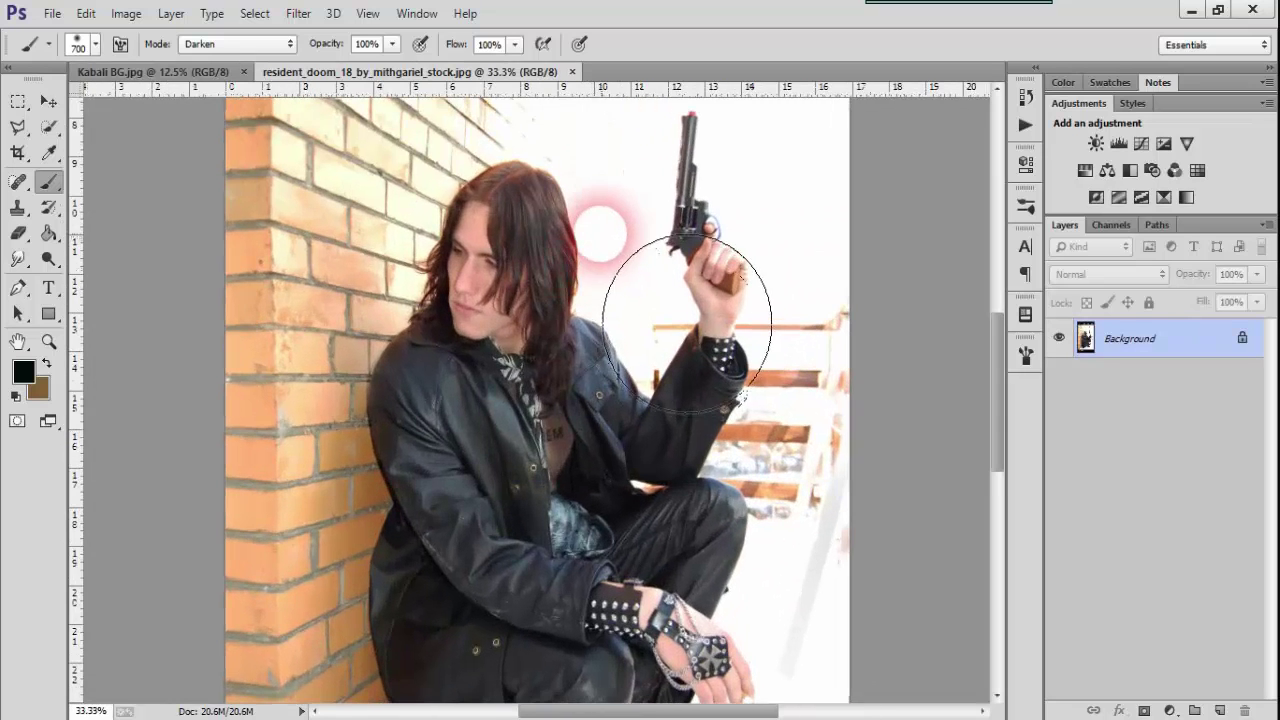
scroll(590, 450, up, 5)
scroll(597, 503, up, 1)
key(ctrl+plus)
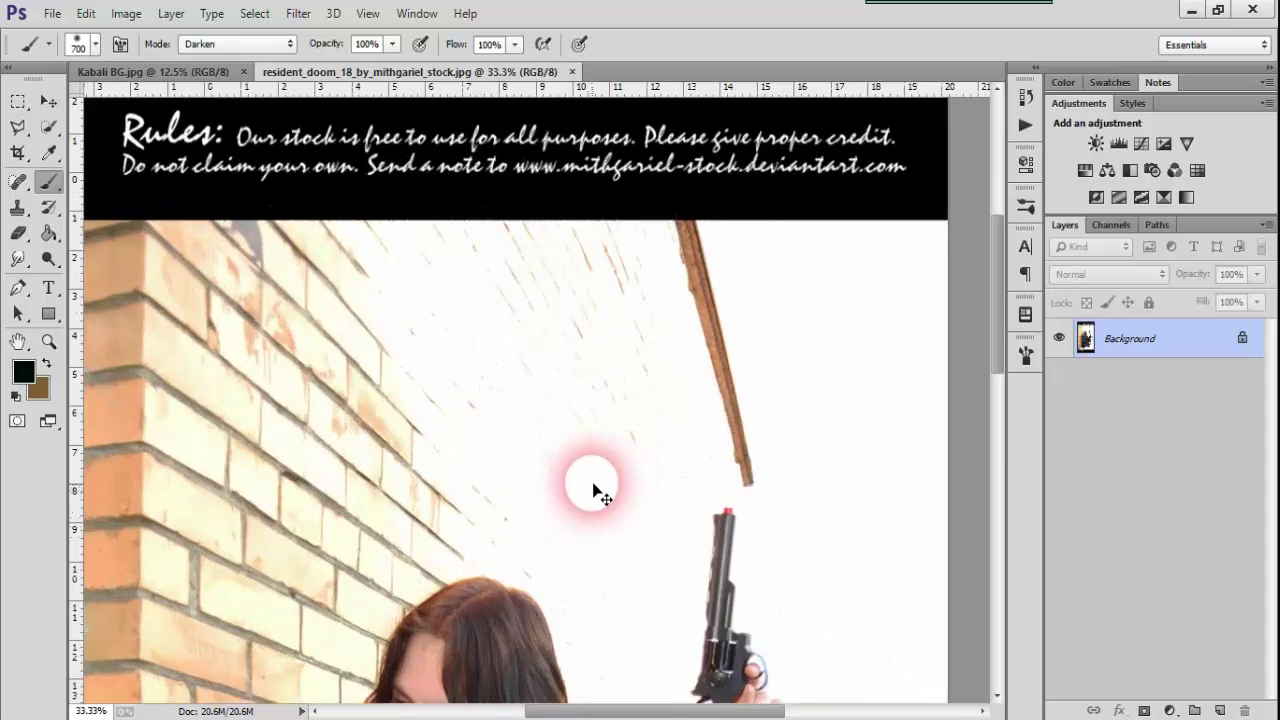
click(540, 380)
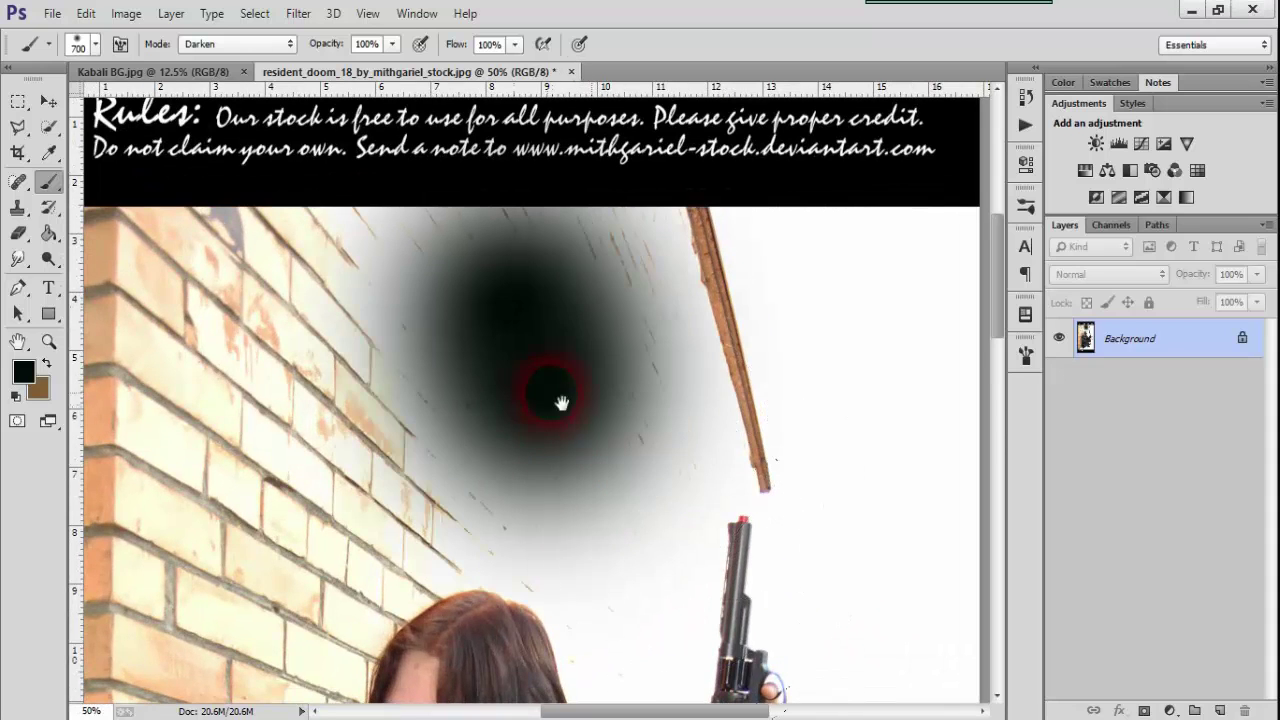
key(ctrl+z)
drag(583, 326, 609, 403)
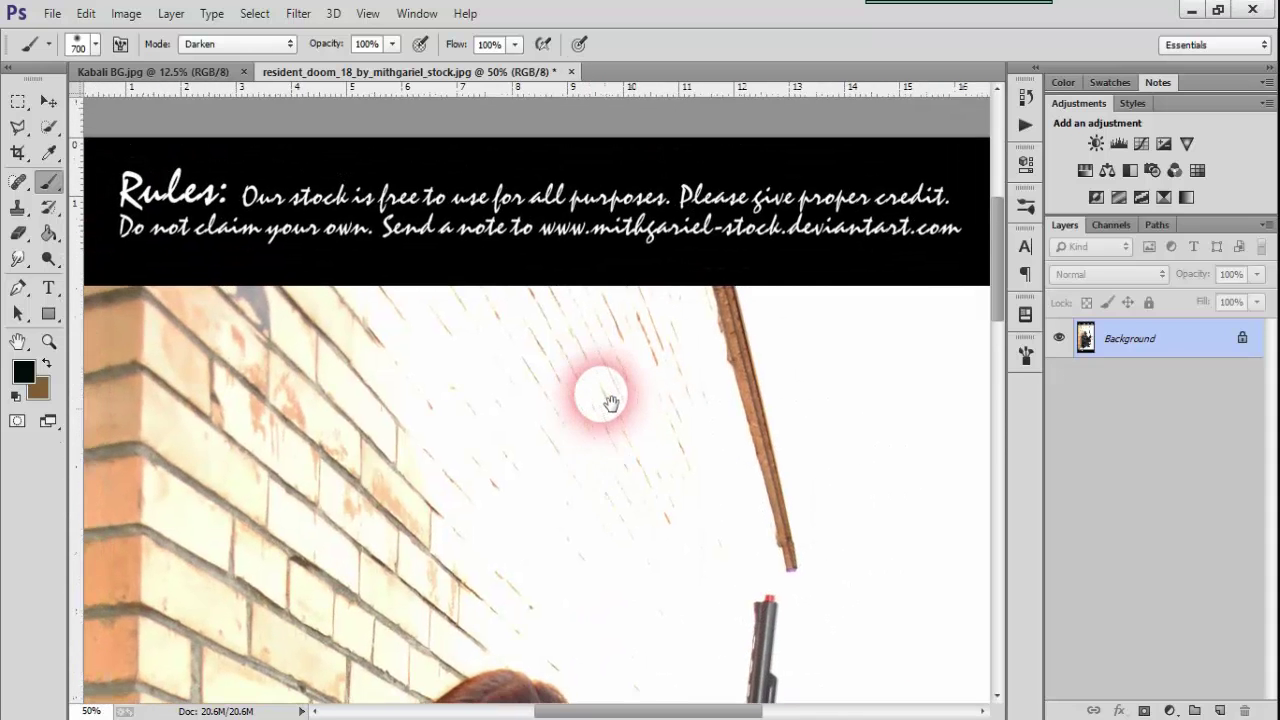
key(ctrl+shift+n)
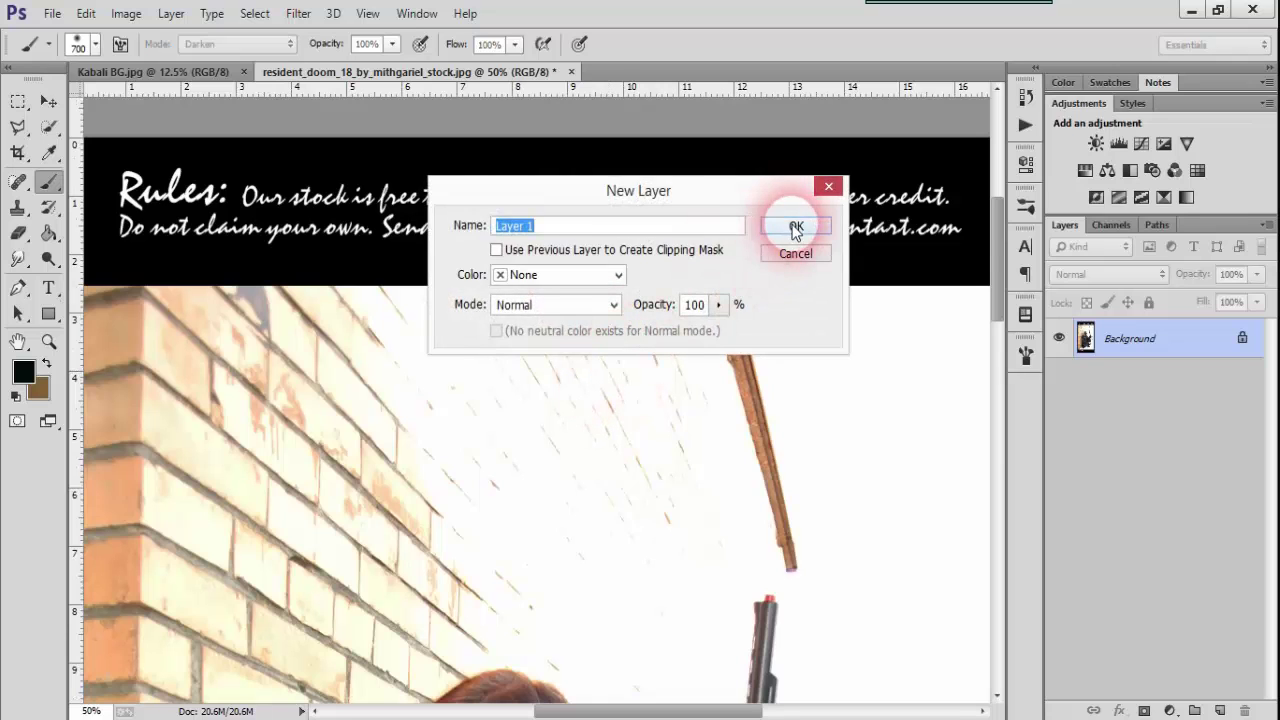
Confirm Layer 1 and set a size 25 brush with Transfer dynamics enabled.
click(794, 226)
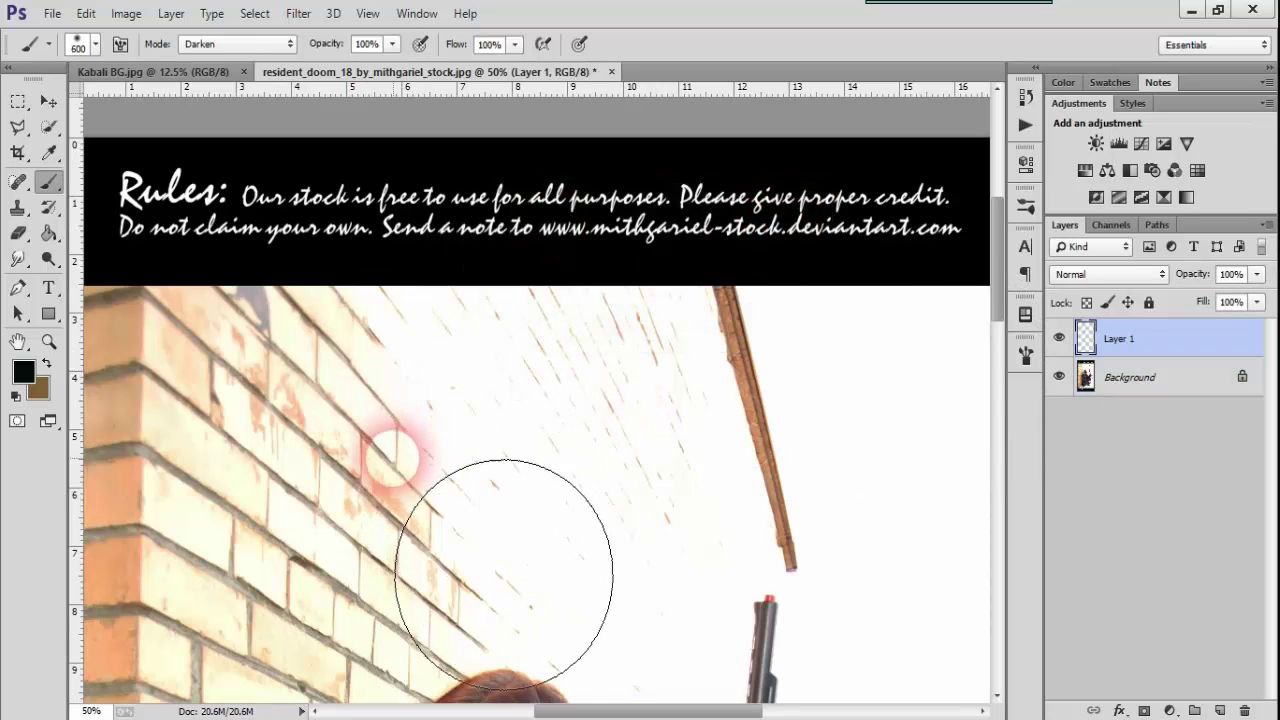
key(bracketleft)
key(bracketleft)
key(bracketleft)
key(bracketleft)
key(bracketleft)
key(bracketleft)
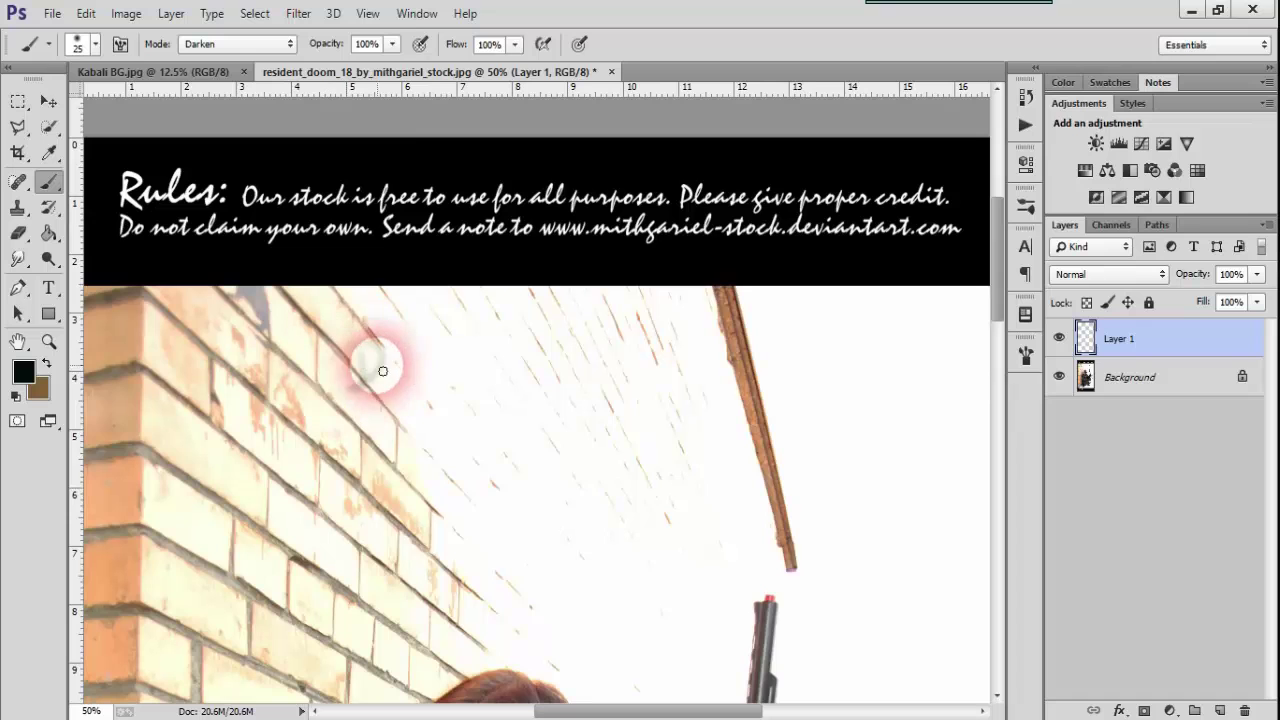
click(1025, 350)
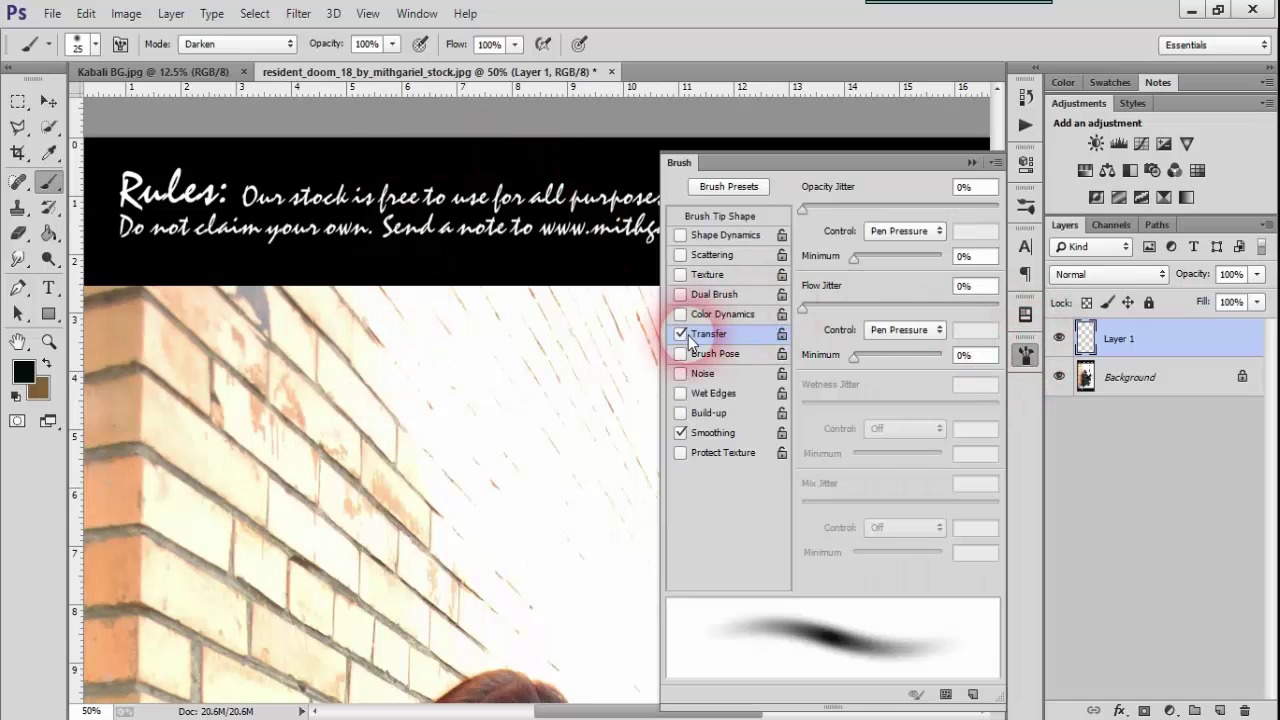
click(666, 334)
click(966, 177)
Hand-letter 'Downloaded from Deviant.art' across the wall, repainting the misspelled word ending.
mouse_move(370, 372)
mouse_down()
mouse_move(625, 350)
mouse_move(663, 374)
mouse_move(893, 345)
mouse_up()
mouse_move(416, 487)
mouse_down()
mouse_move(528, 443)
mouse_move(668, 486)
mouse_up()
key(ctrl+z)
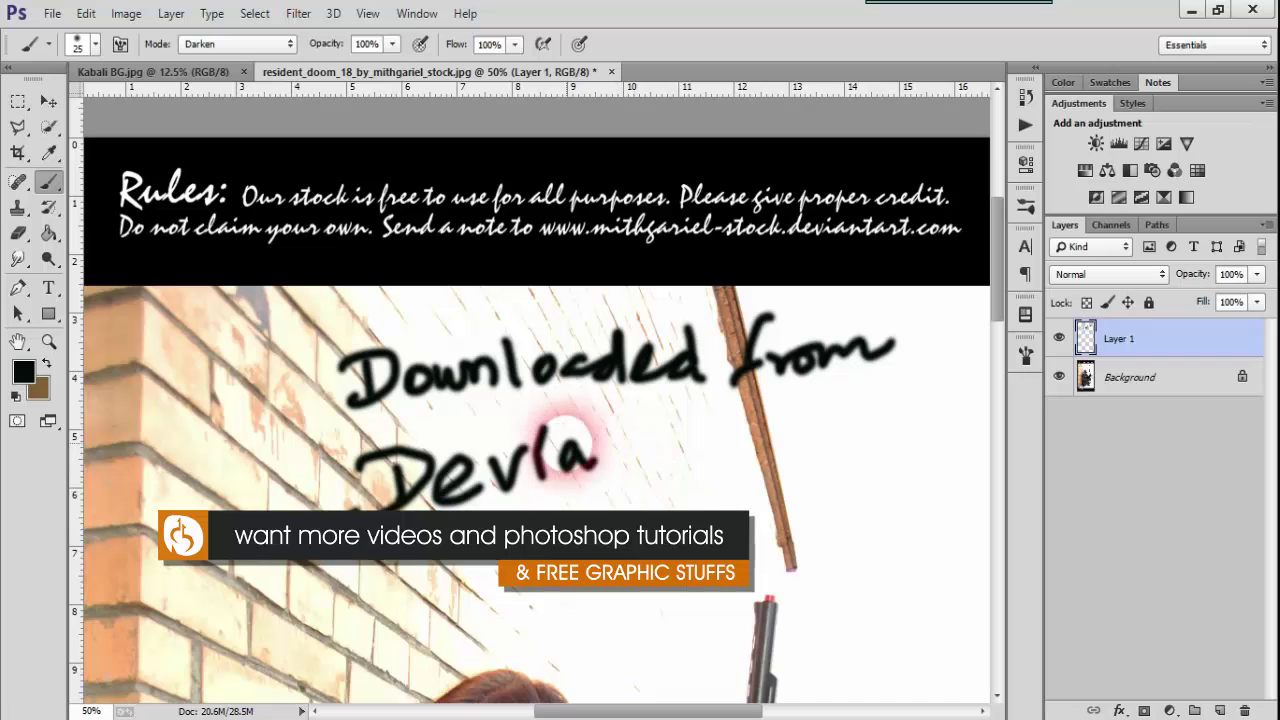
mouse_move(566, 470)
mouse_down()
mouse_move(608, 457)
mouse_move(682, 466)
mouse_up()
click(698, 458)
mouse_move(785, 440)
mouse_down()
mouse_move(792, 468)
mouse_move(840, 440)
mouse_up()
drag(848, 418, 862, 468)
drag(828, 442, 878, 434)
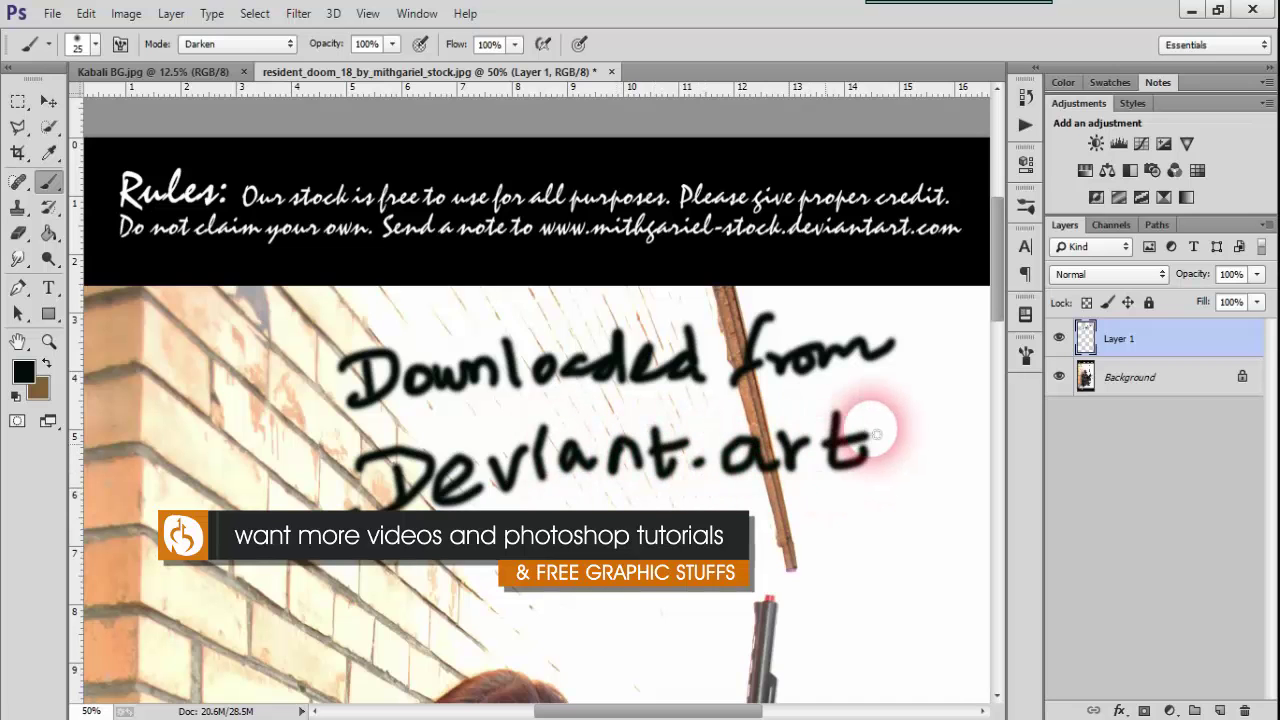
Fit the image in the window and delete the lettered Layer 1.
drag(997, 241, 982, 541)
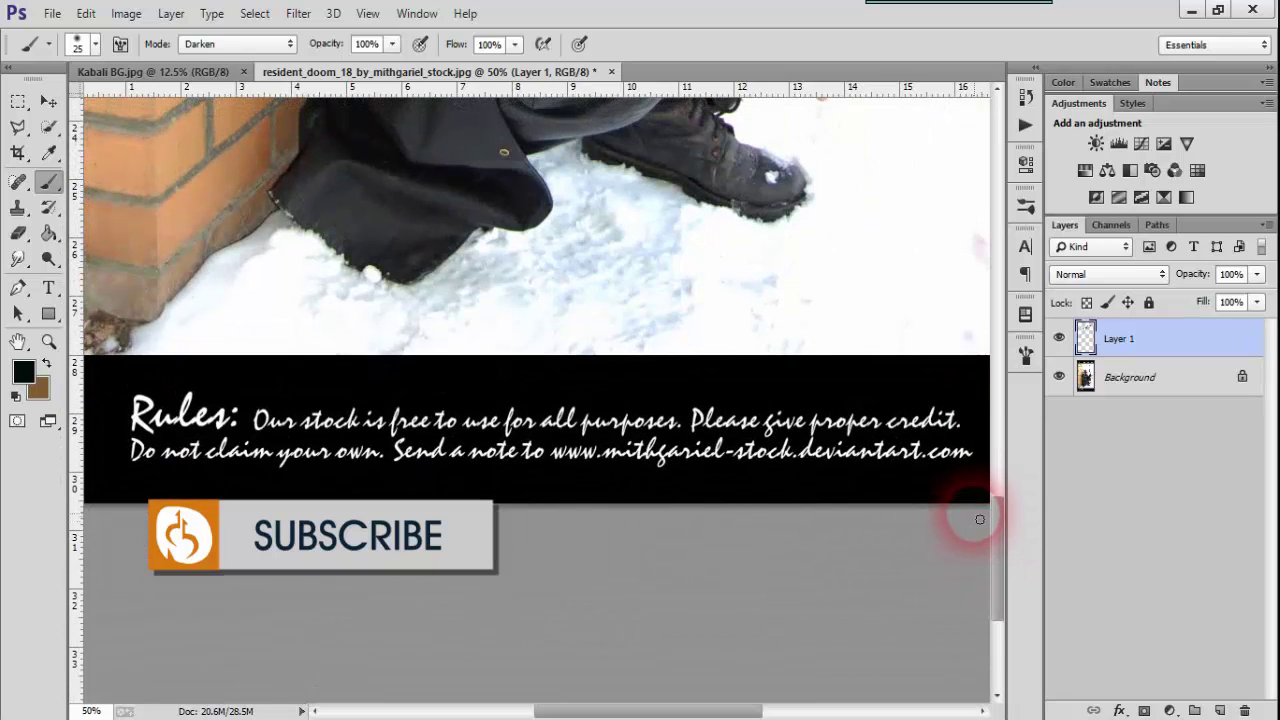
key(ctrl+0)
key(F12)
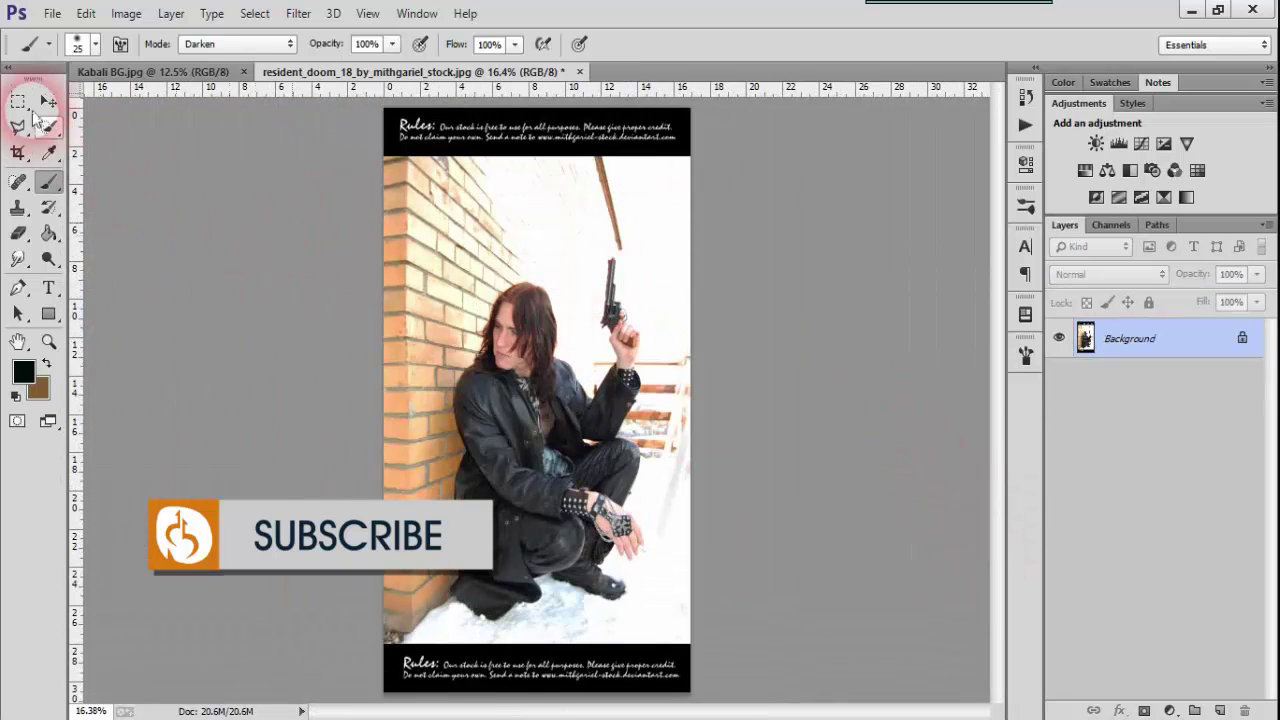
Crop the photo to exclude both Rules banners.
click(24, 152)
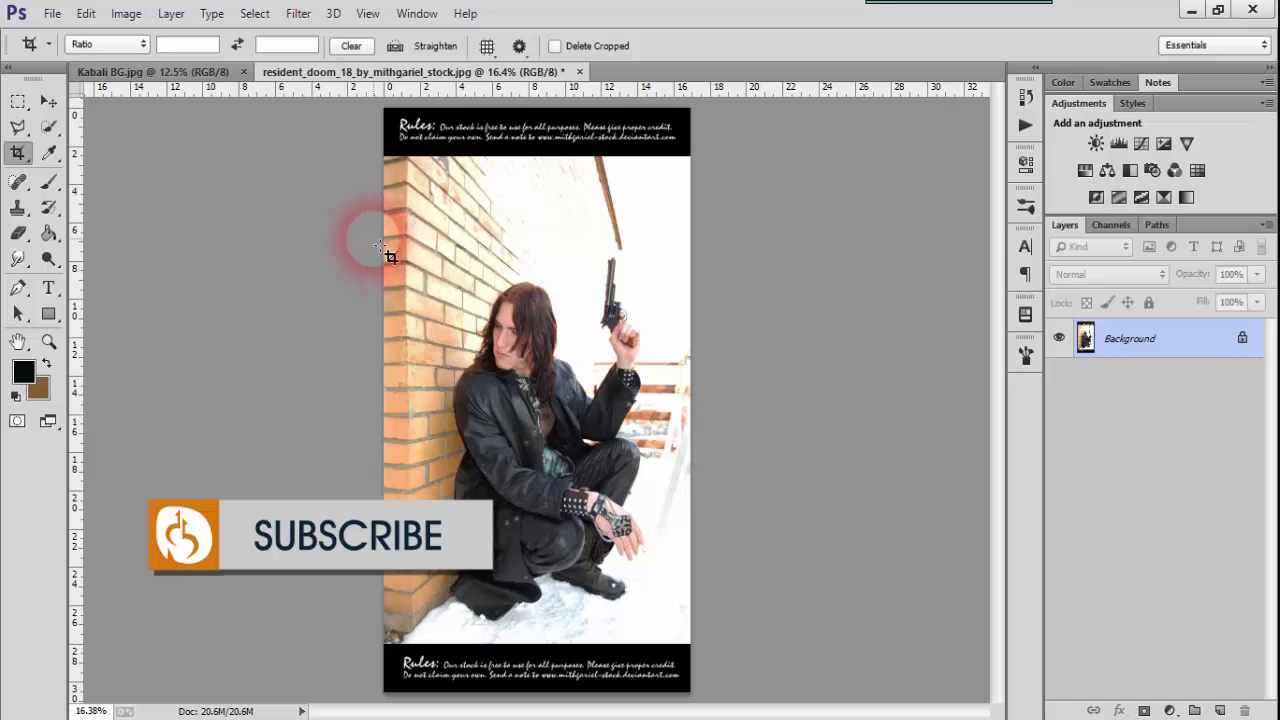
drag(381, 241, 714, 611)
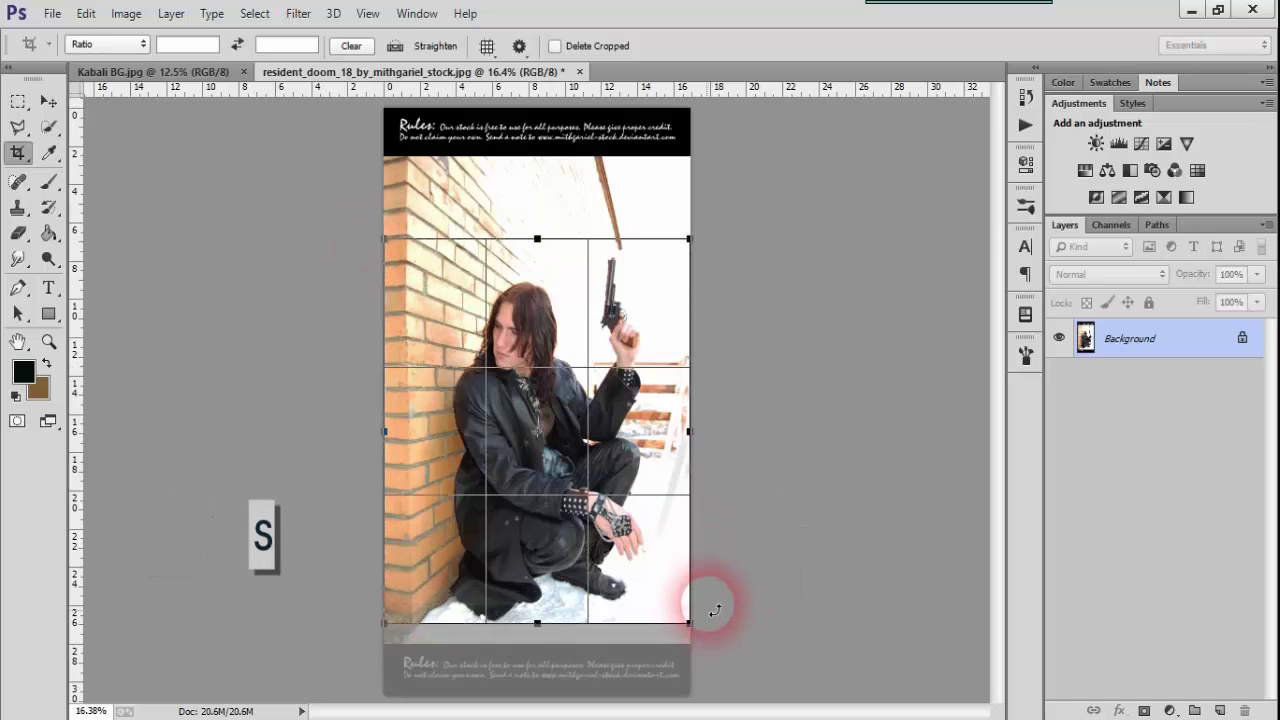
double_click(634, 464)
Resize the photo to 1000 px wide and launch the Camera Raw filter.
click(126, 13)
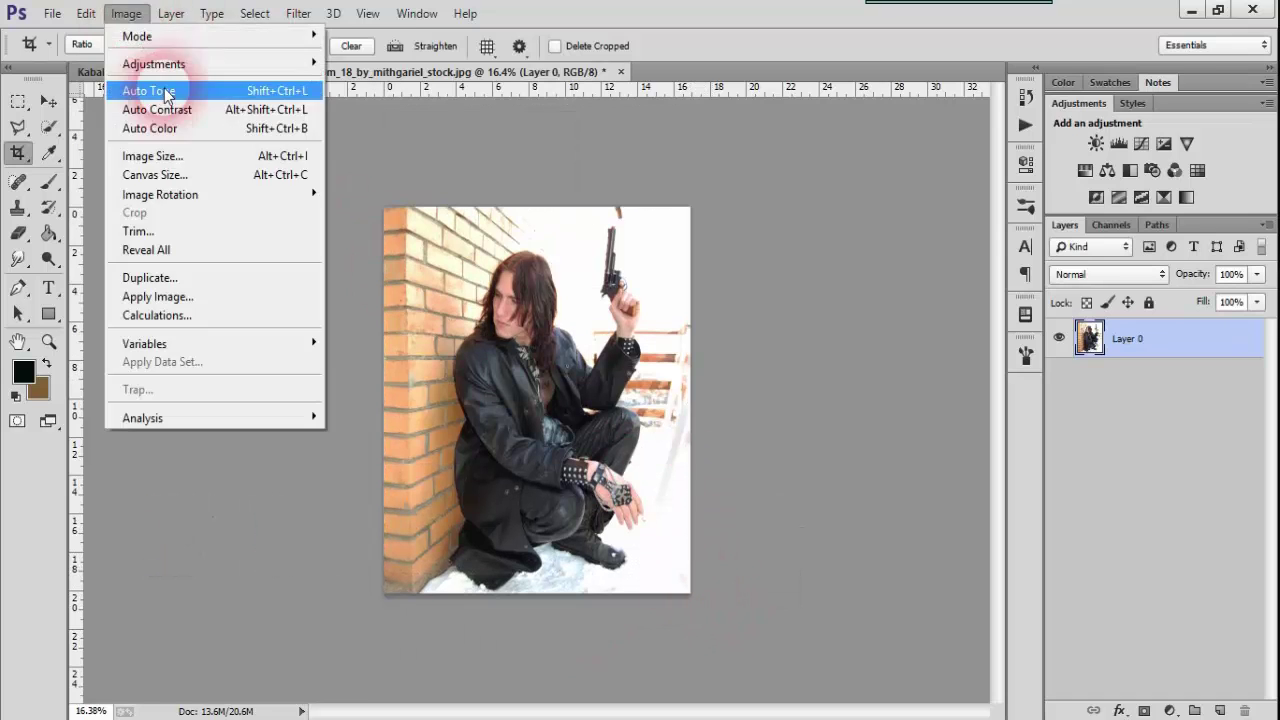
click(152, 156)
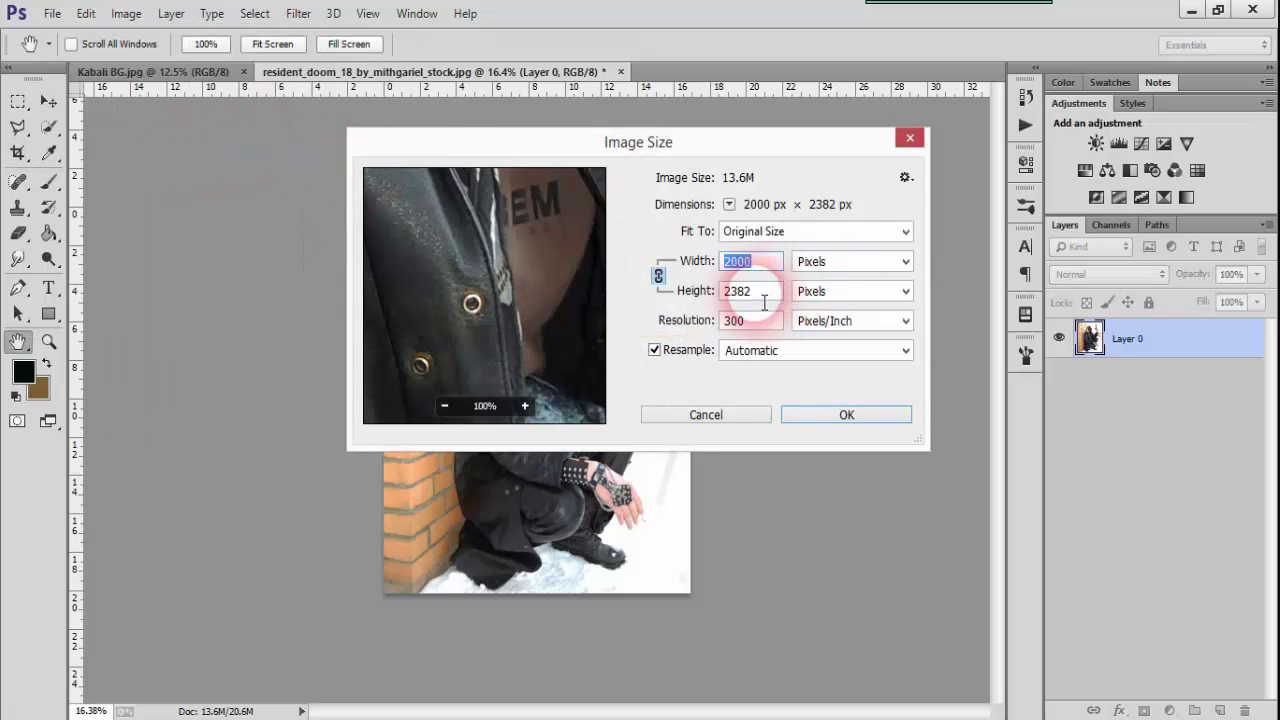
text(1000)
click(832, 418)
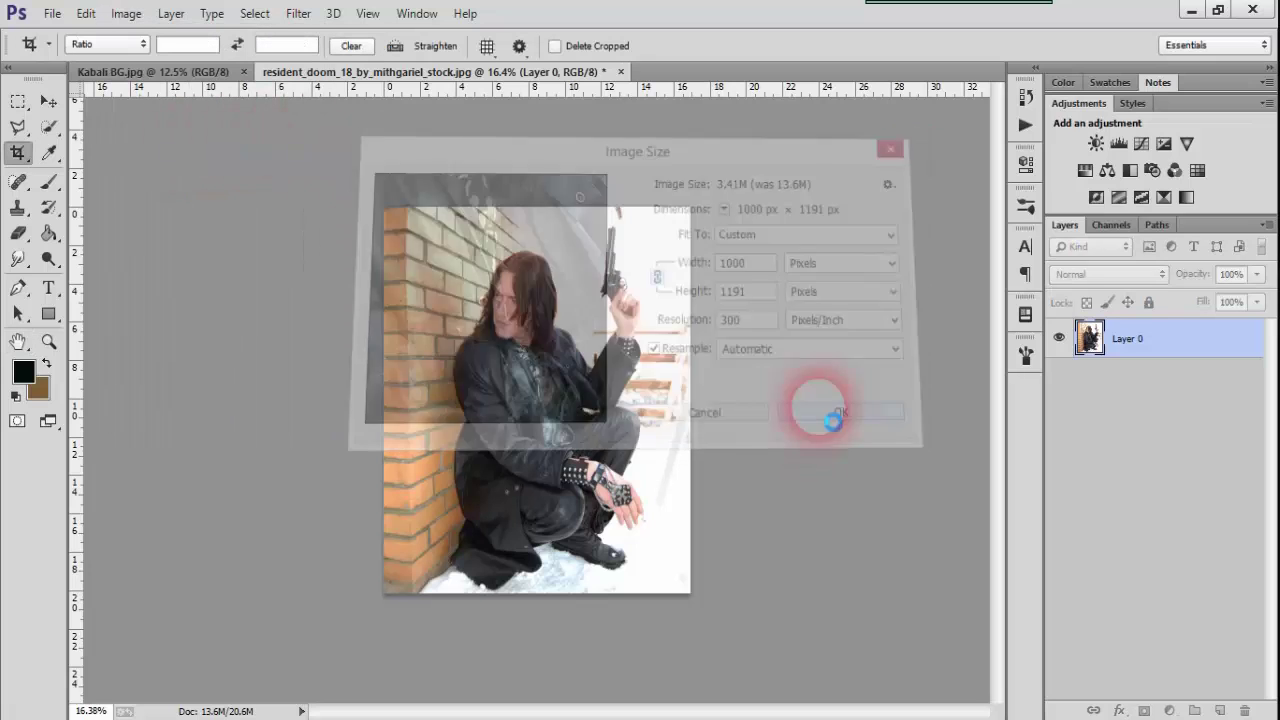
key(ctrl+0)
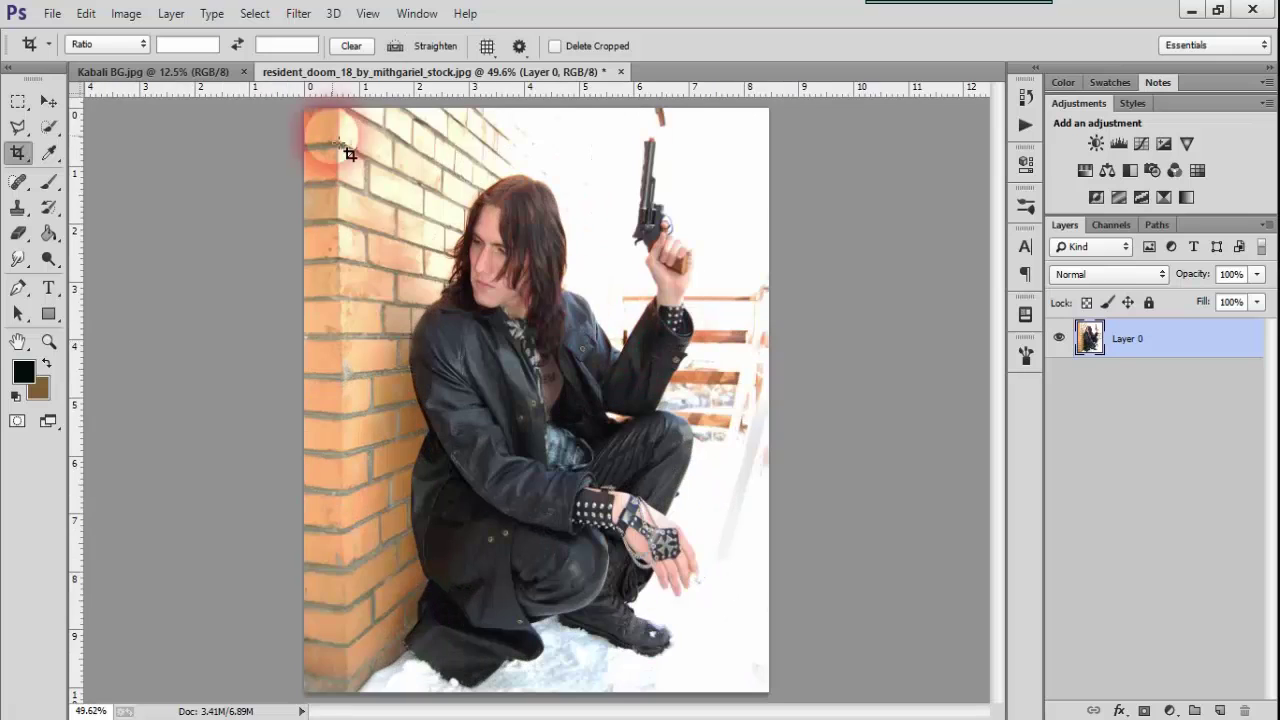
click(298, 13)
click(332, 134)
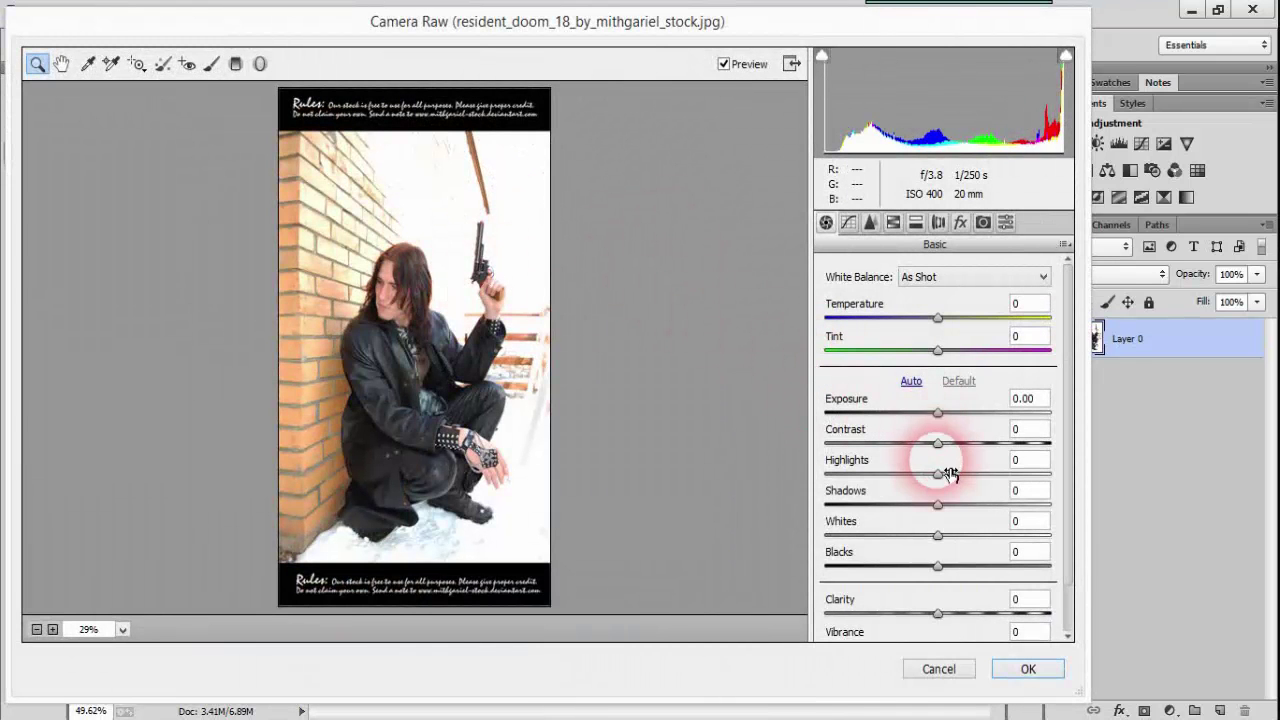
Drop highlights and whites to -100, raise clarity to +53, and mute vibrance and saturation.
scroll(1069, 450, down, 2)
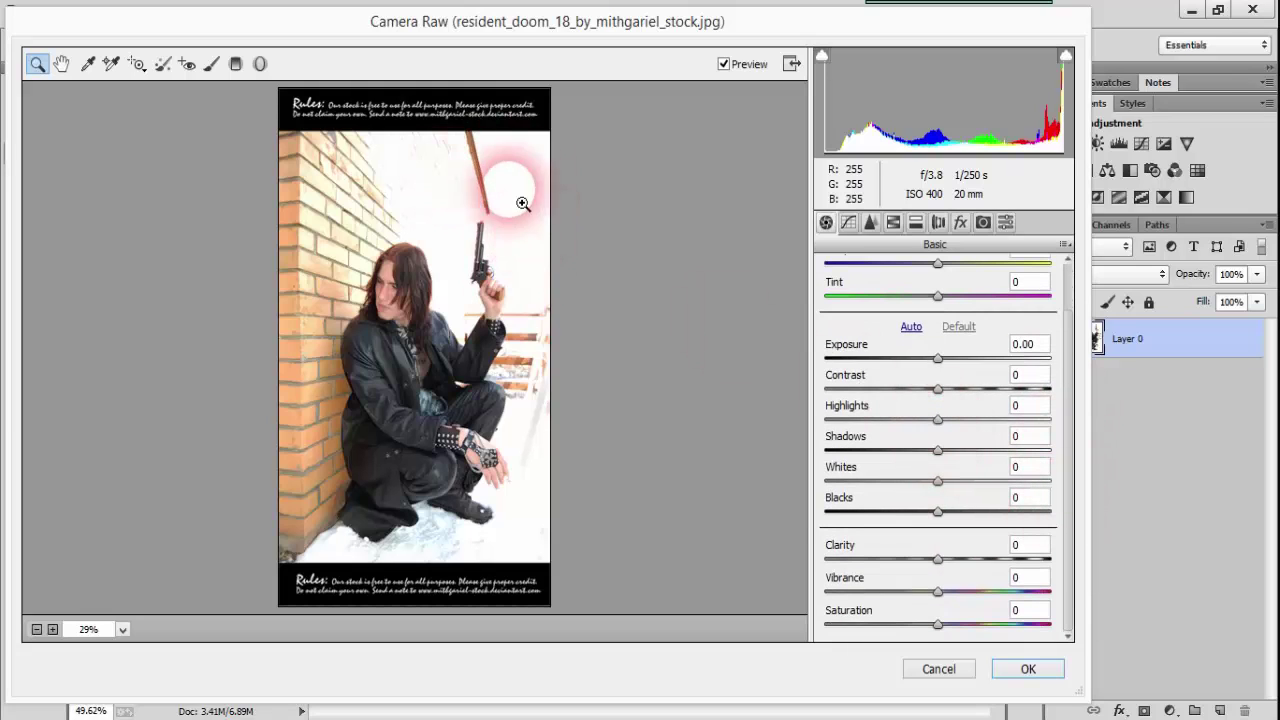
drag(937, 420, 825, 420)
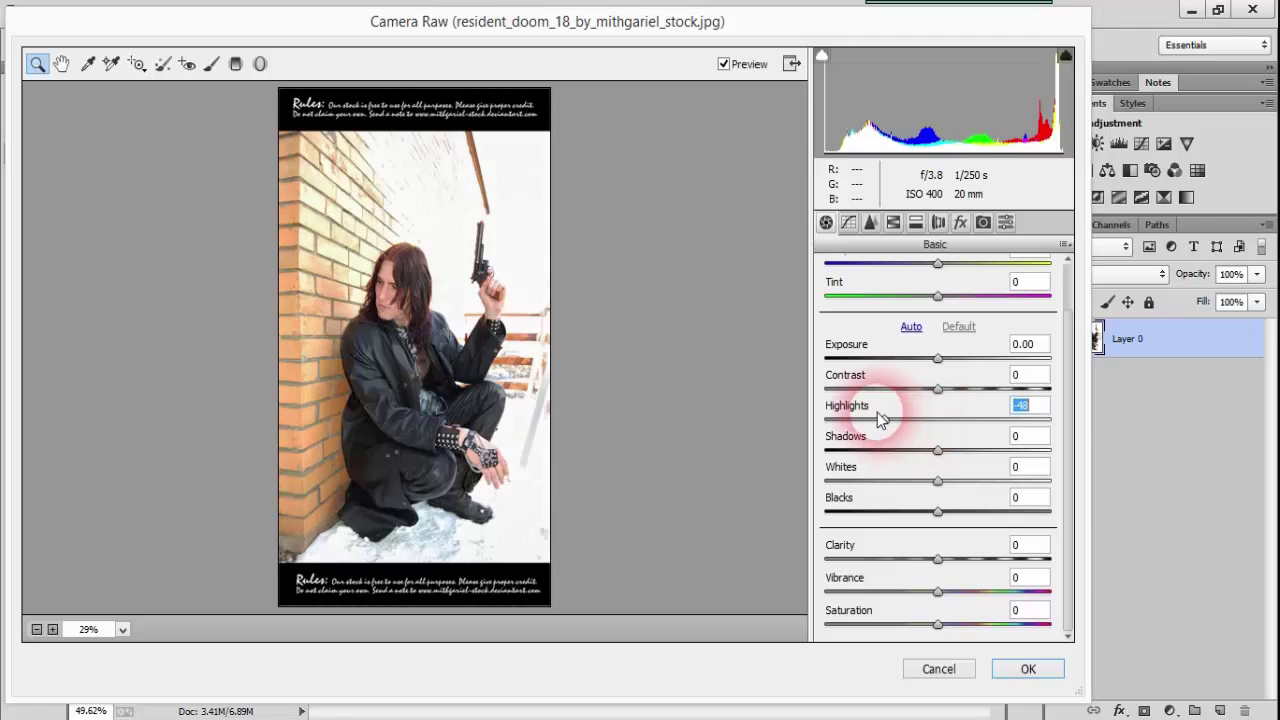
drag(937, 481, 809, 474)
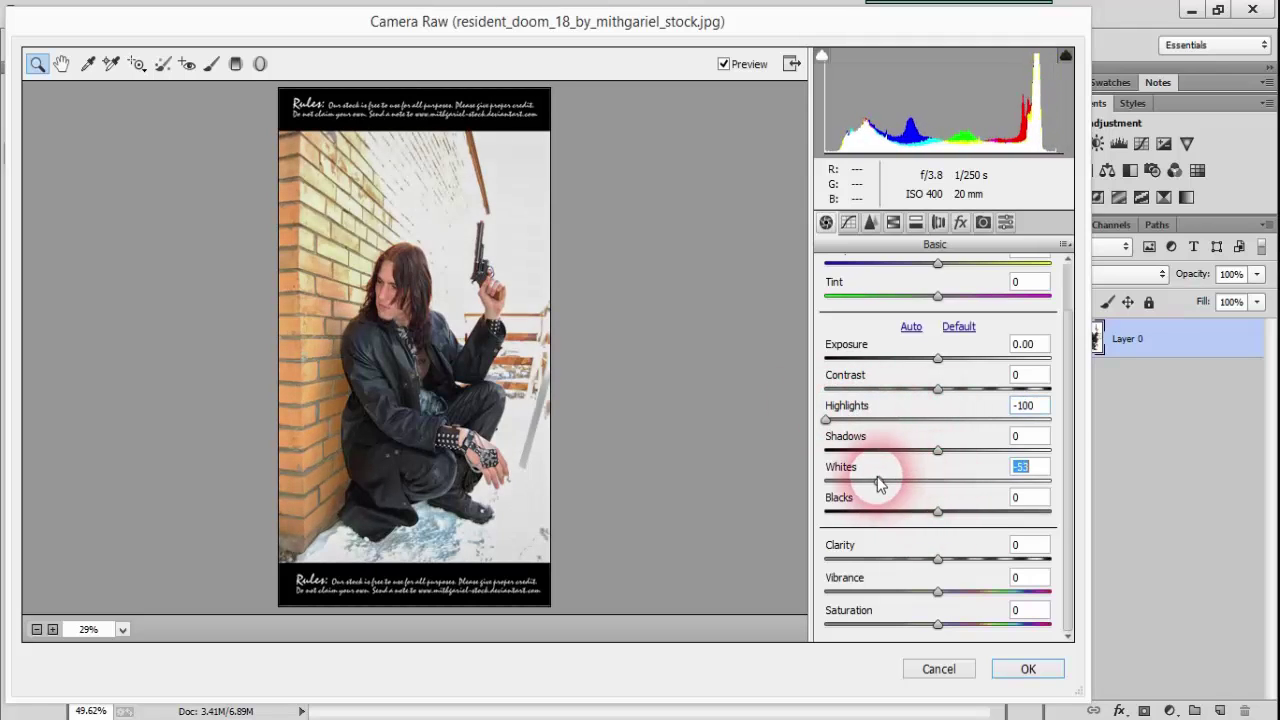
drag(937, 559, 997, 559)
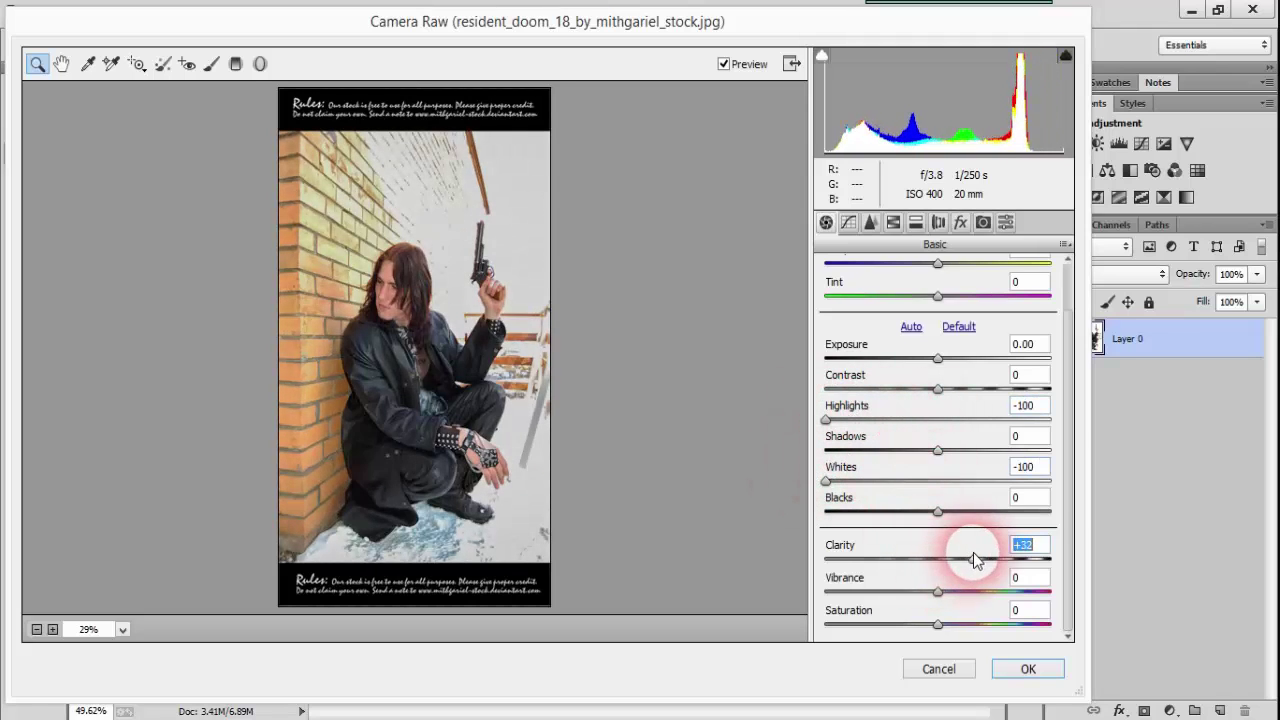
drag(937, 591, 870, 592)
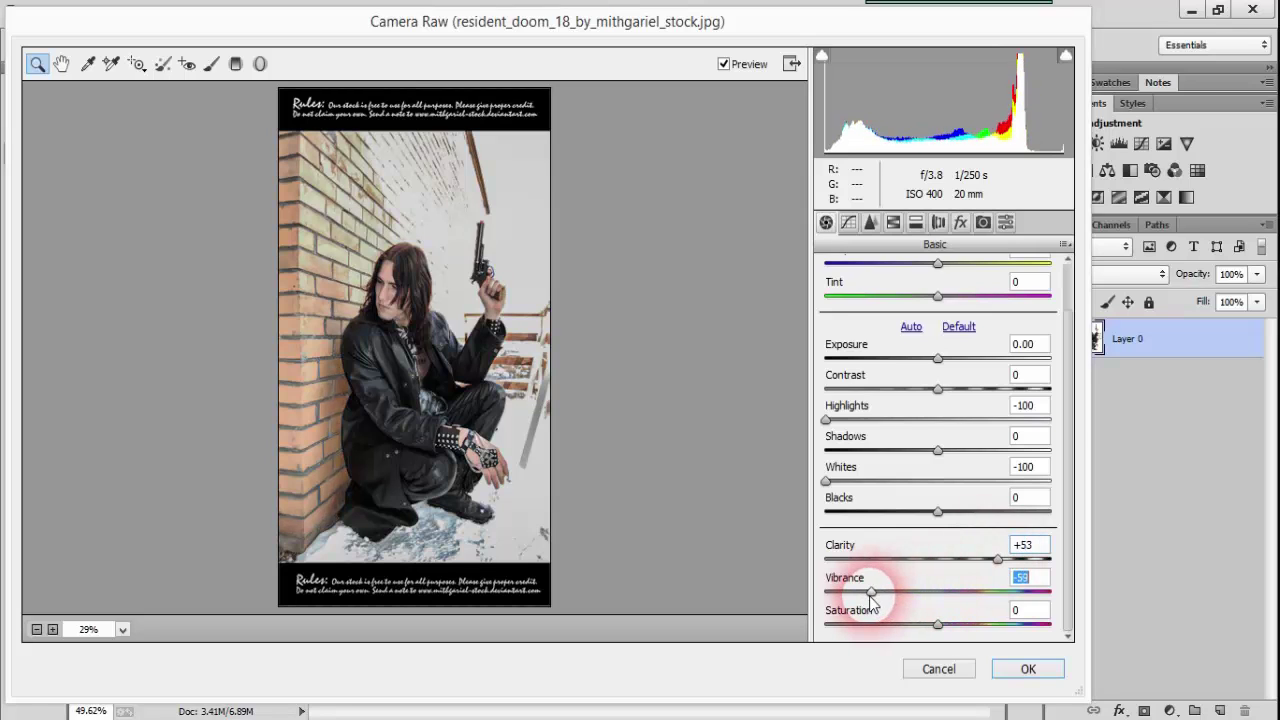
mouse_move(935, 624)
mouse_down()
mouse_move(876, 625)
mouse_move(899, 624)
mouse_move(886, 591)
mouse_up()
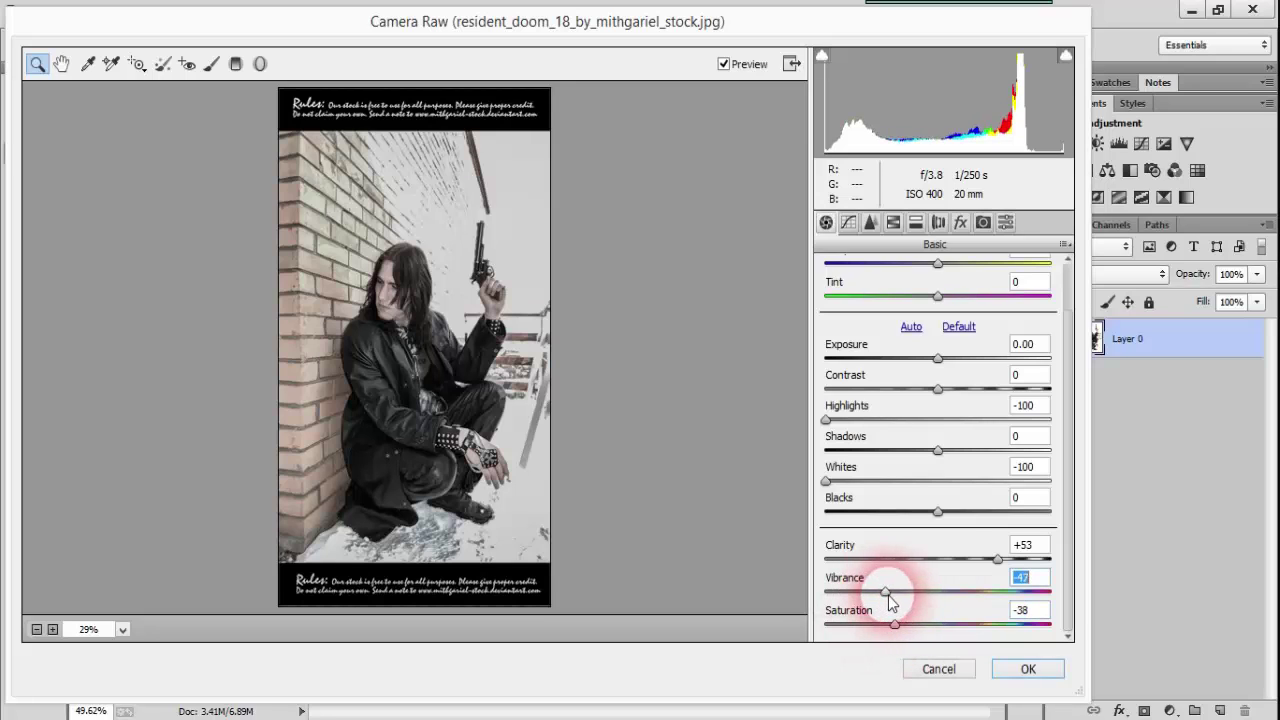
drag(1063, 543, 1063, 480)
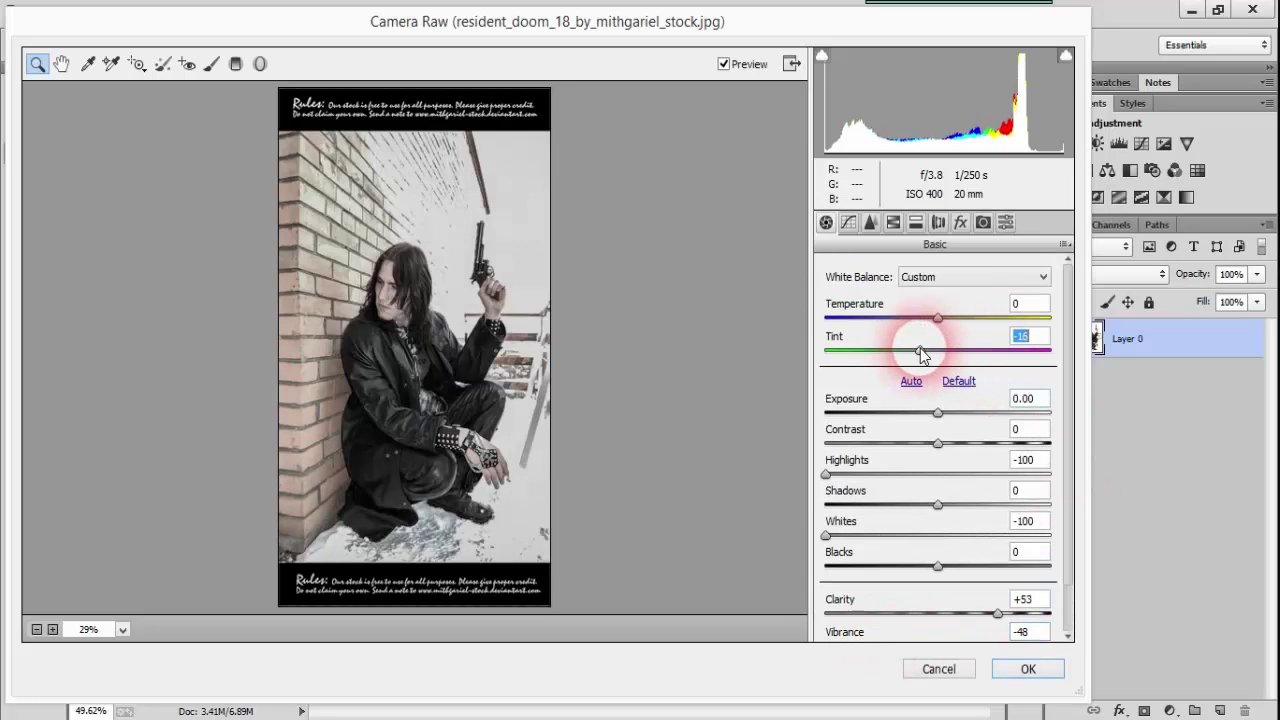
Increase the sharpening amount and widen the sharpening radius to 1.6.
click(870, 222)
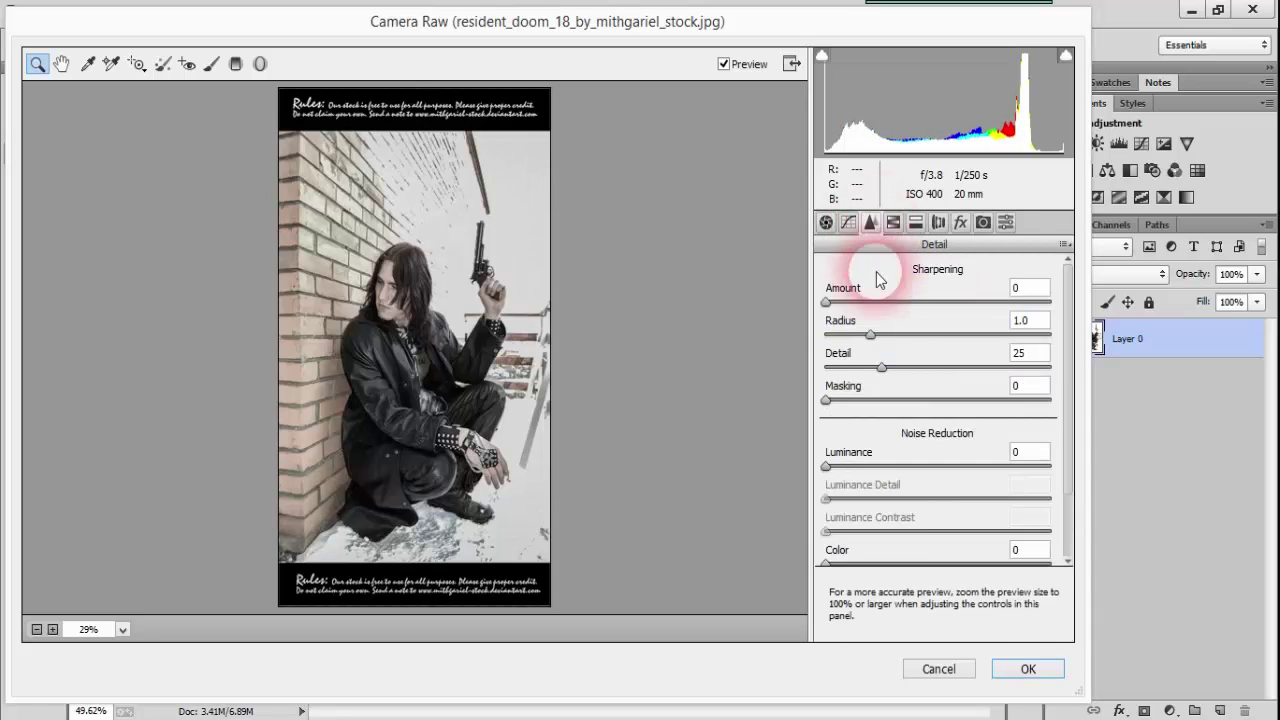
drag(836, 305, 974, 298)
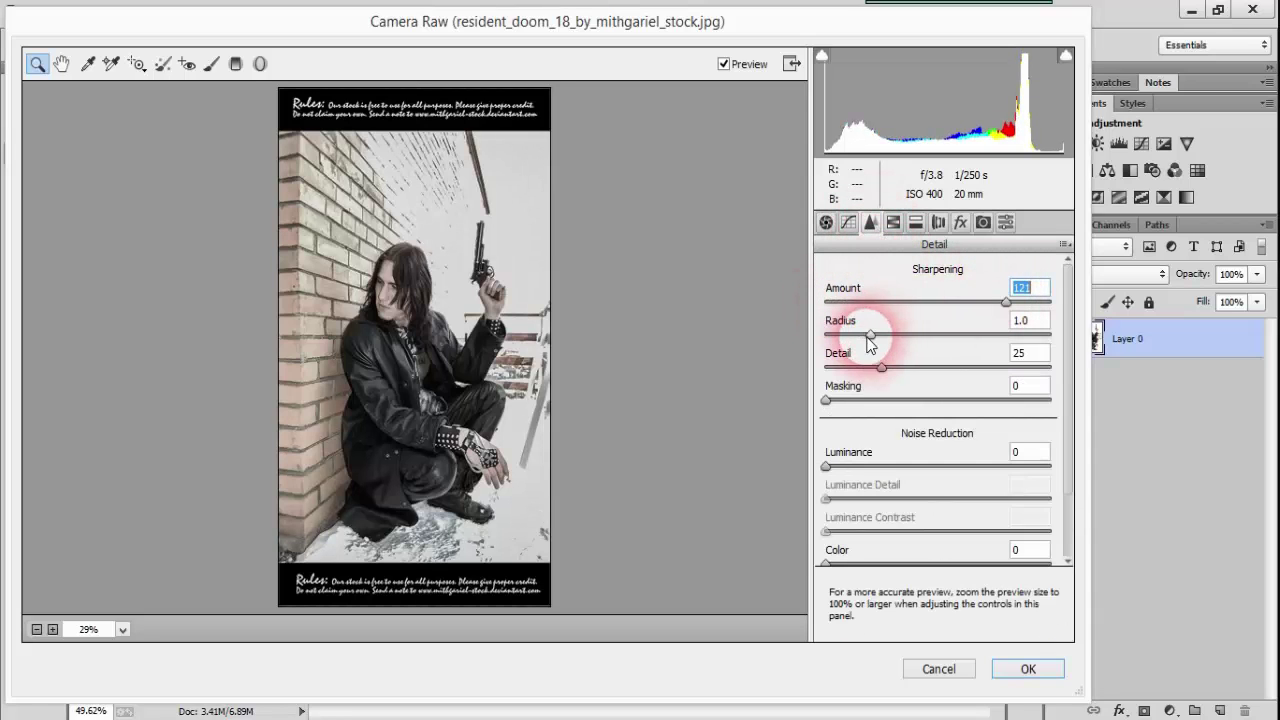
drag(870, 342, 922, 338)
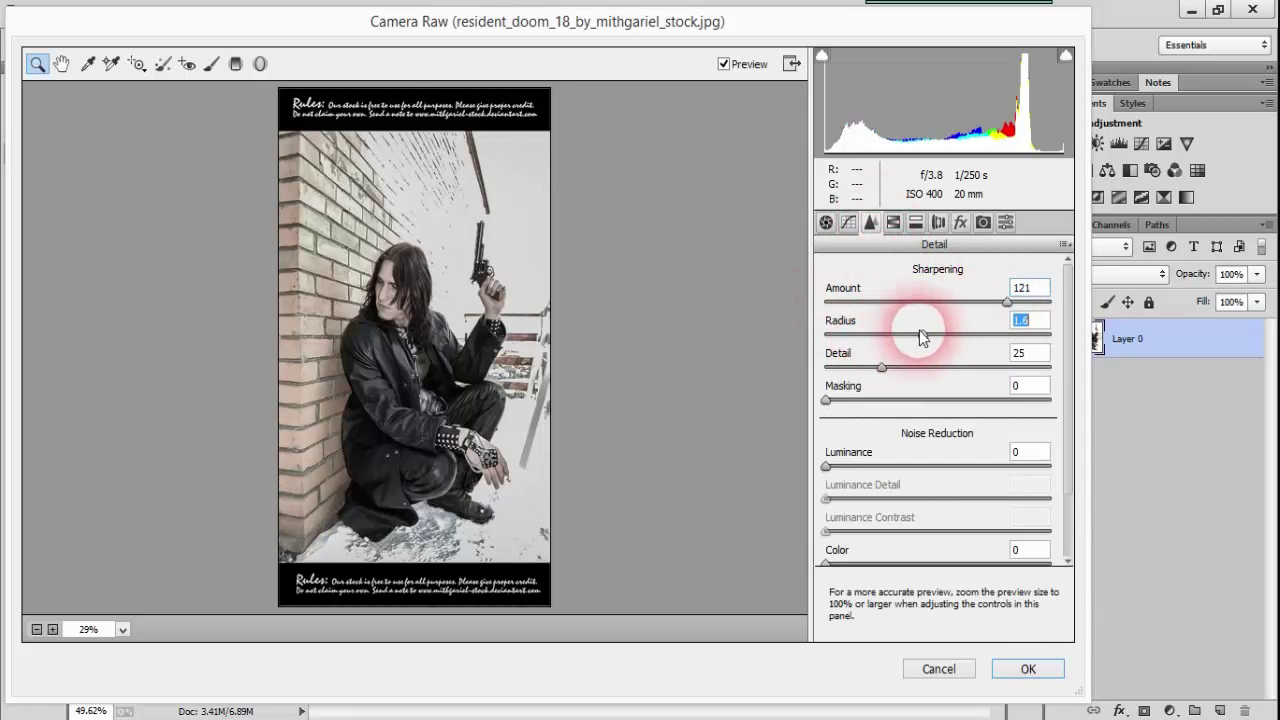
Fine-tune exposure -0.15, shadows +10, blacks +28, clarity +54, contrast +16 and vibrance, then apply.
click(826, 224)
drag(936, 412, 943, 414)
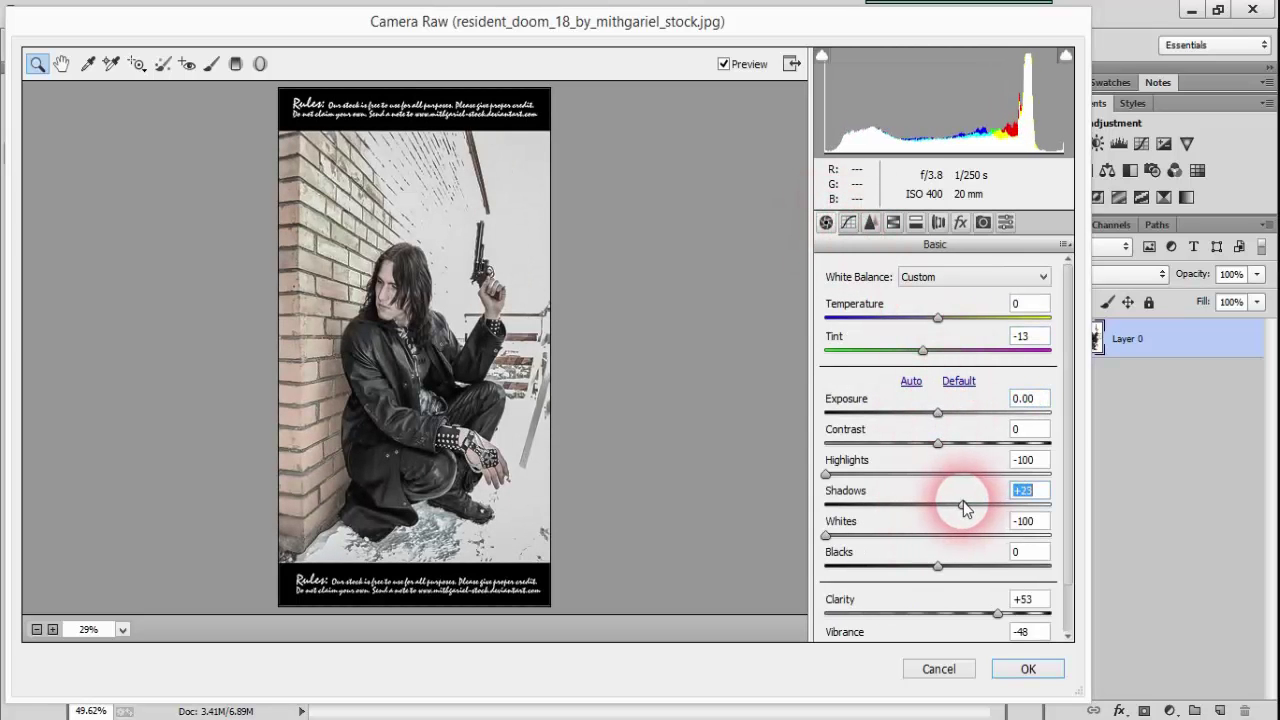
drag(962, 504, 950, 504)
drag(938, 566, 941, 566)
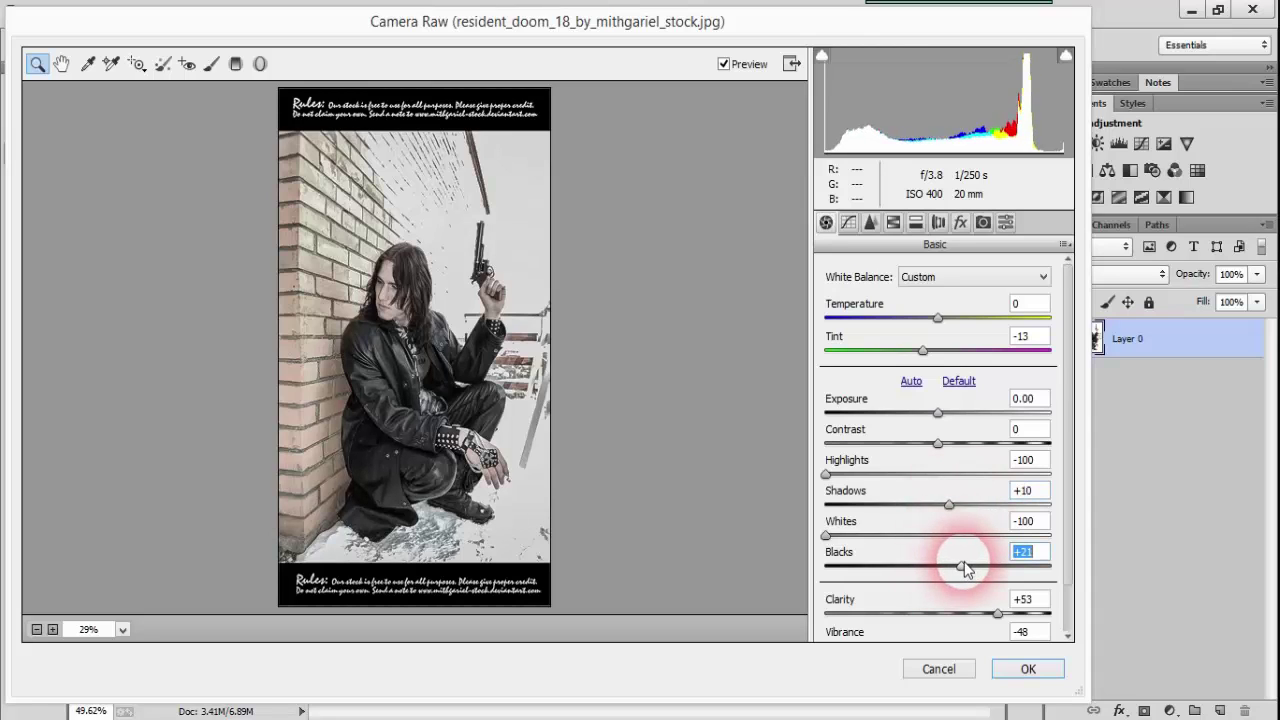
drag(997, 613, 1002, 613)
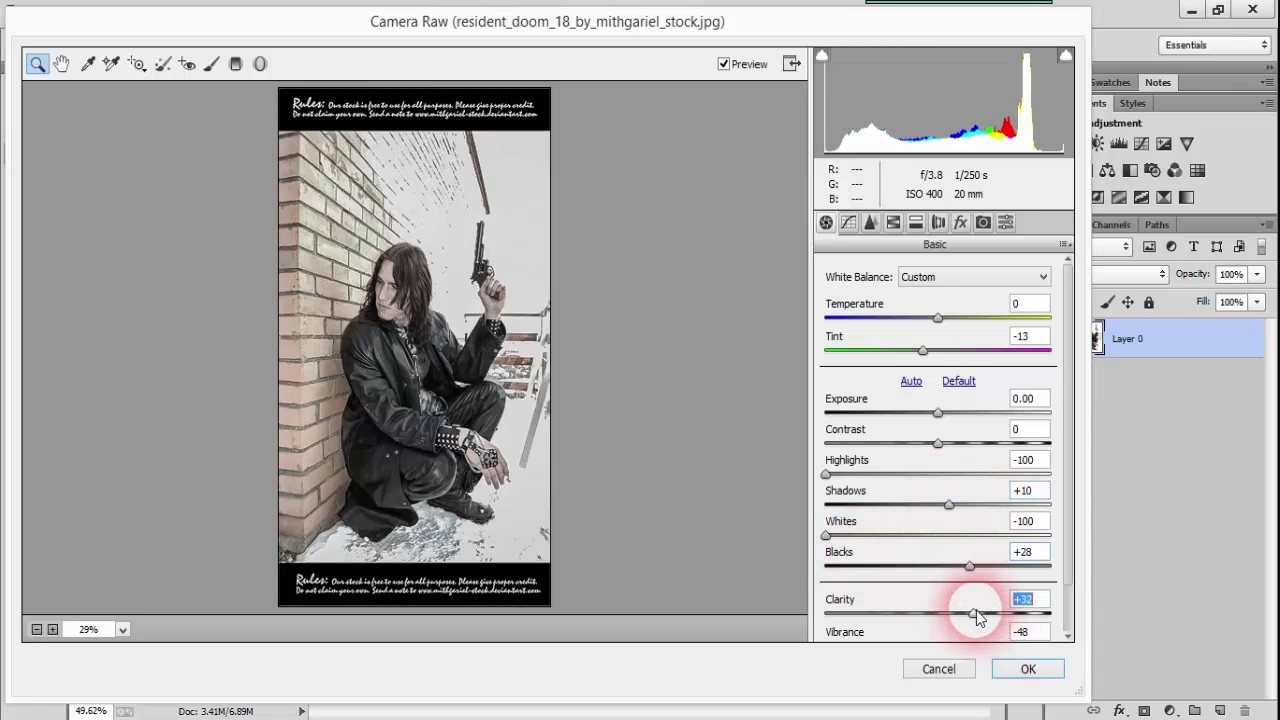
scroll(1040, 470, down, 2)
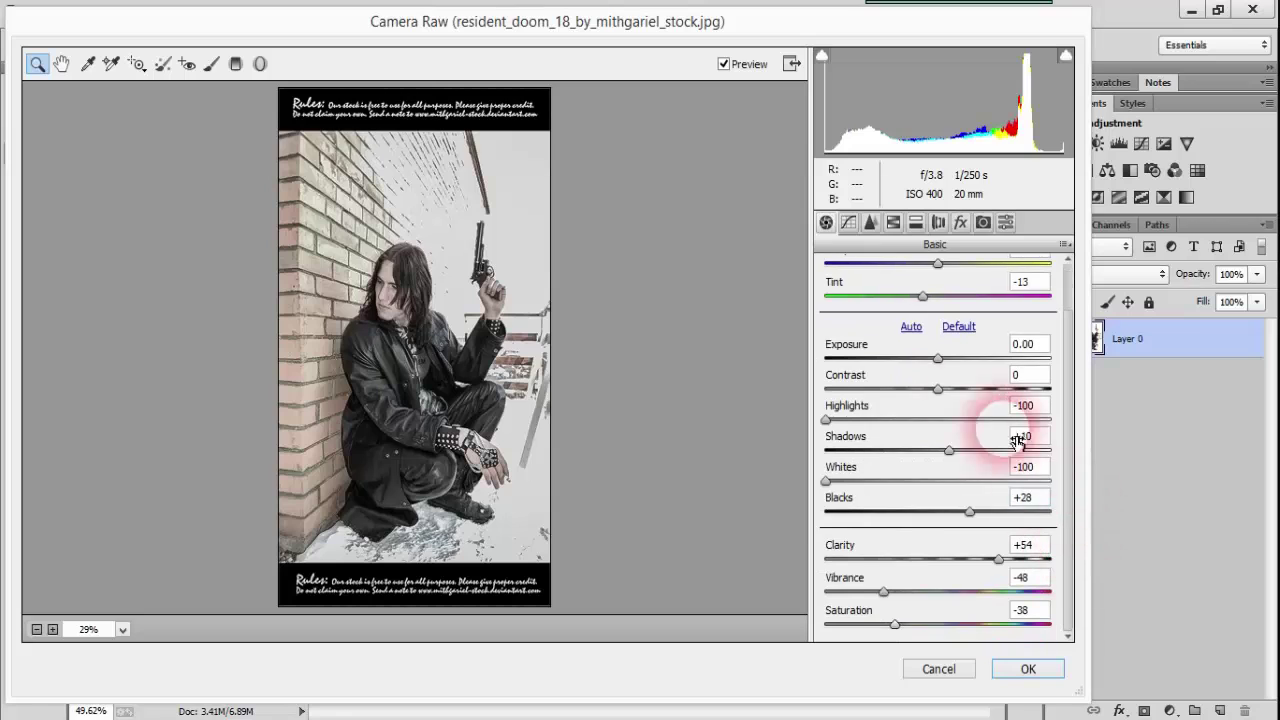
drag(937, 358, 938, 372)
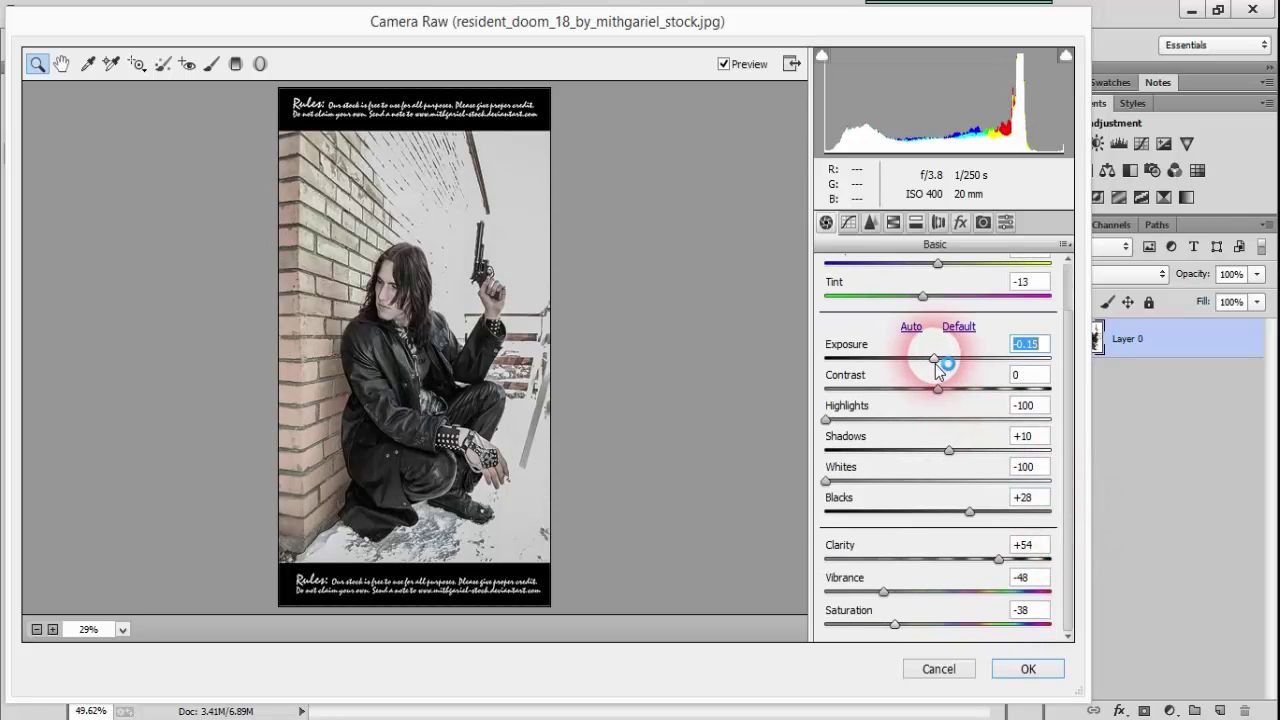
click(939, 389)
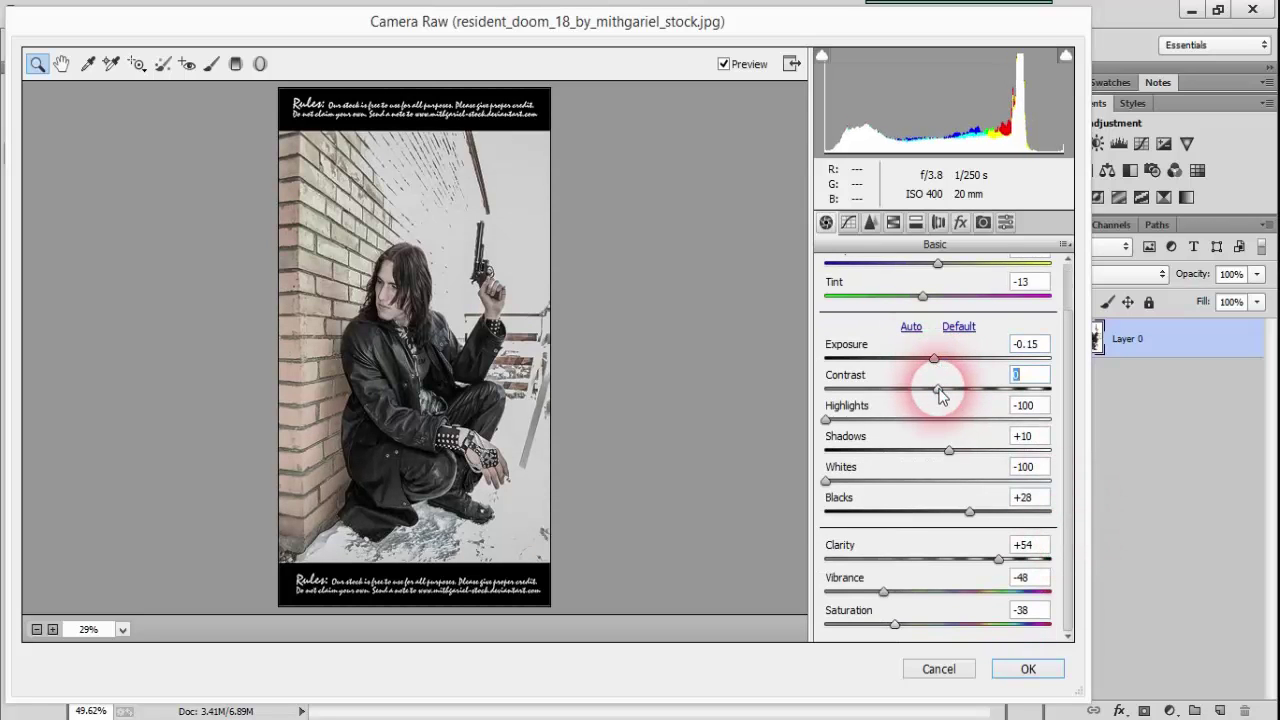
mouse_move(939, 390)
mouse_down()
mouse_move(994, 392)
mouse_move(955, 392)
mouse_up()
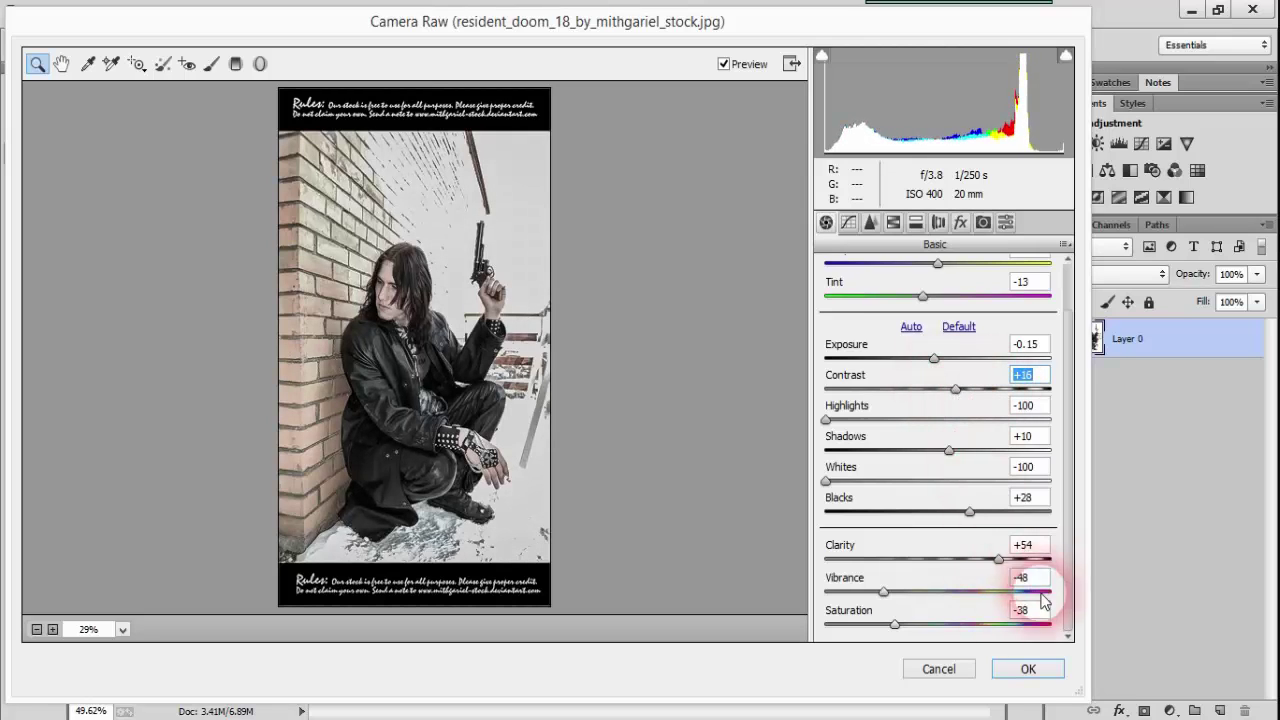
scroll(1063, 605, up, 1)
click(884, 598)
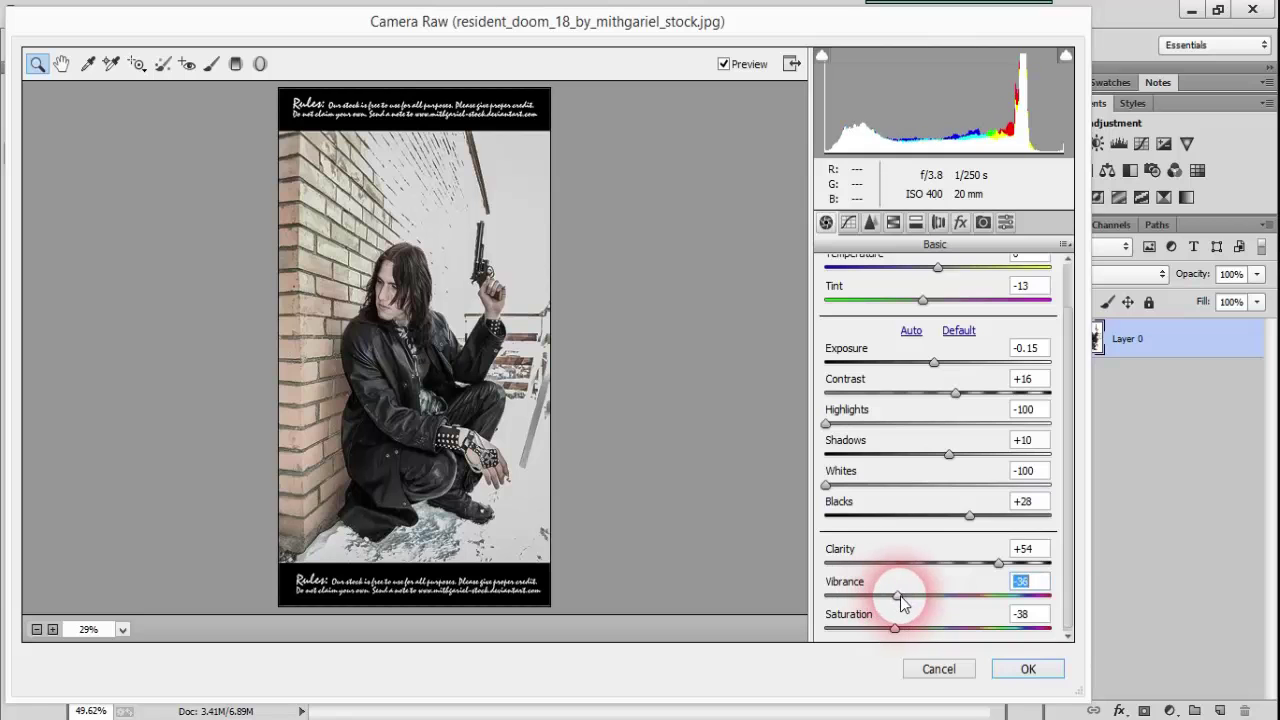
click(1026, 669)
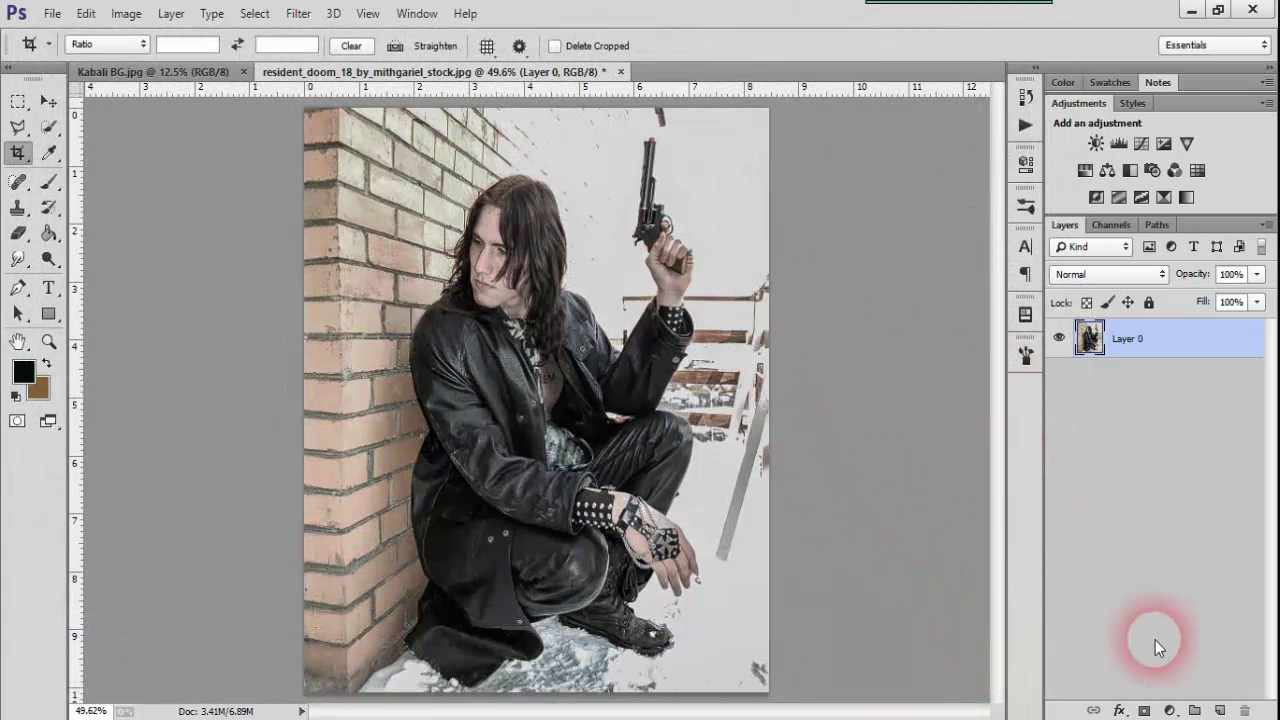
Add a Gradient Map adjustment layer and set its dark stop to #000a06.
drag(1181, 712, 1117, 300)
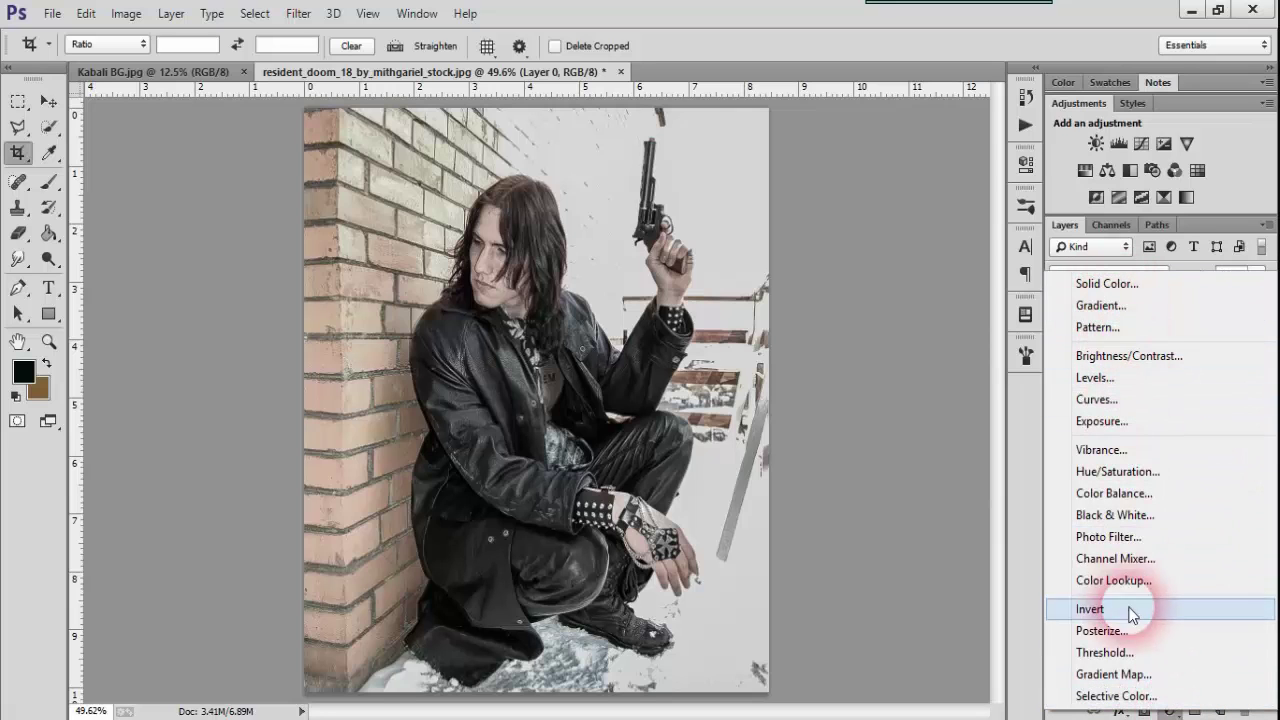
drag(1117, 300, 1110, 678)
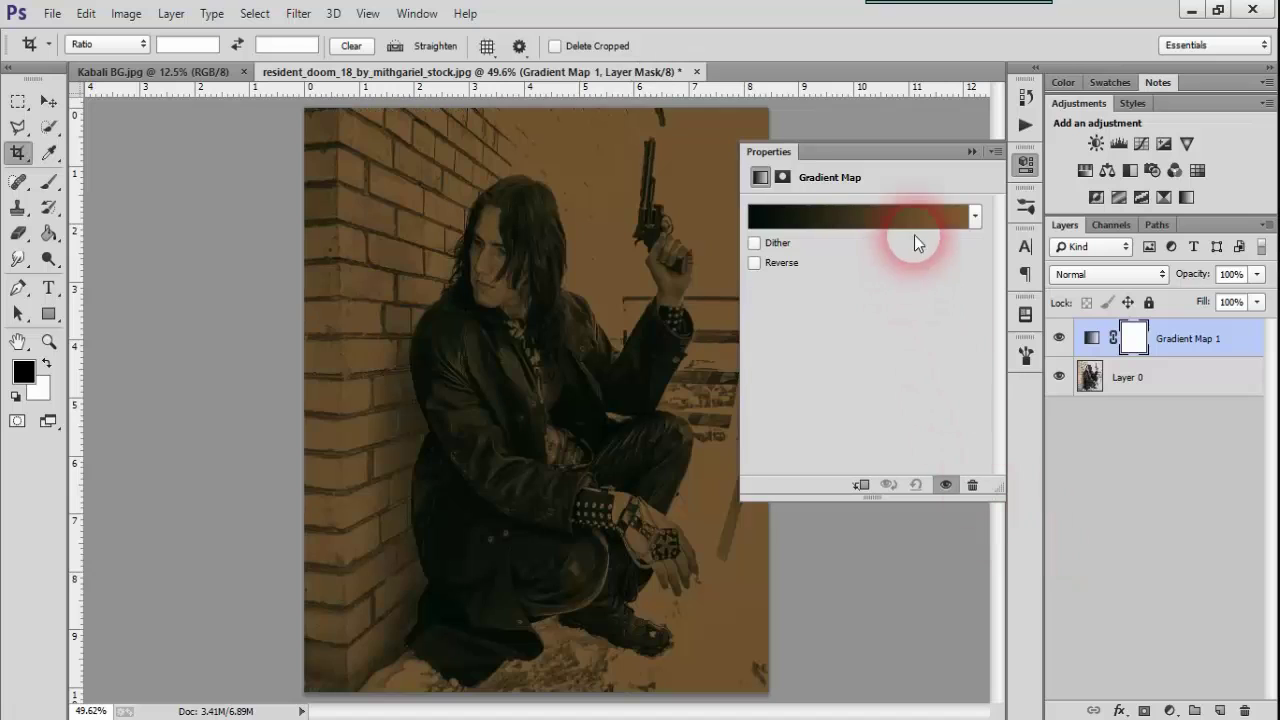
click(870, 228)
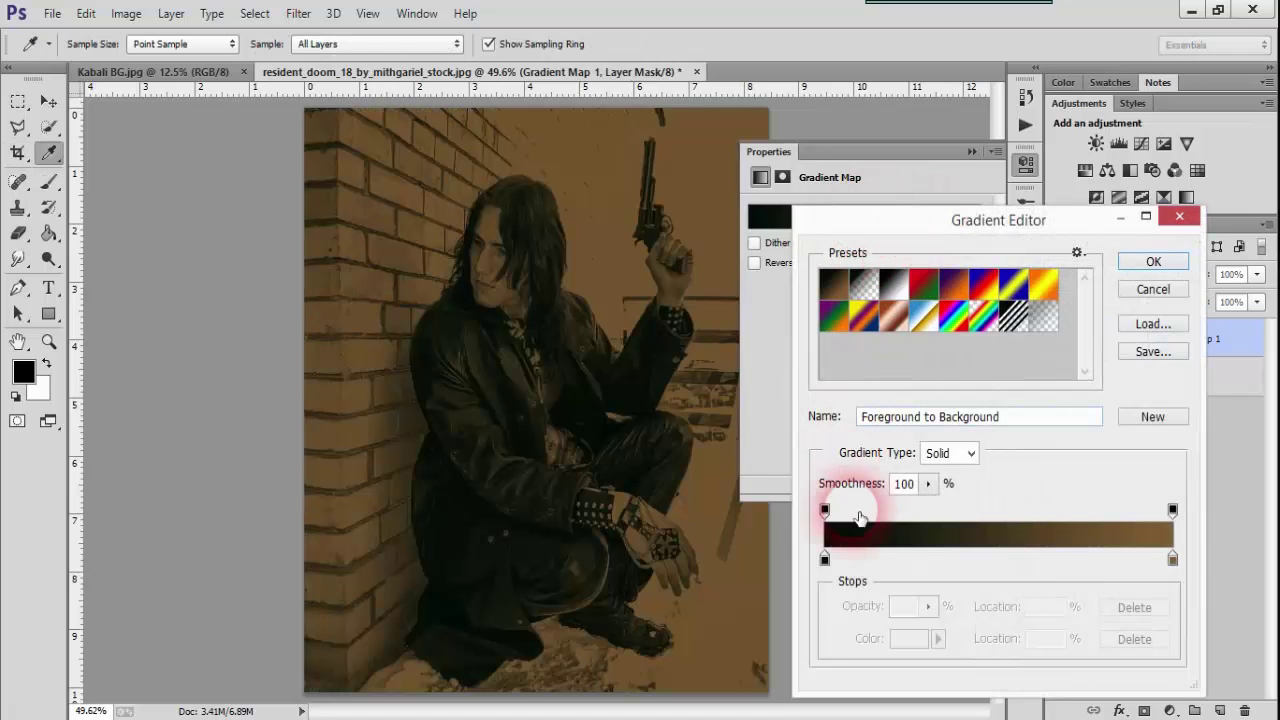
click(826, 558)
click(899, 630)
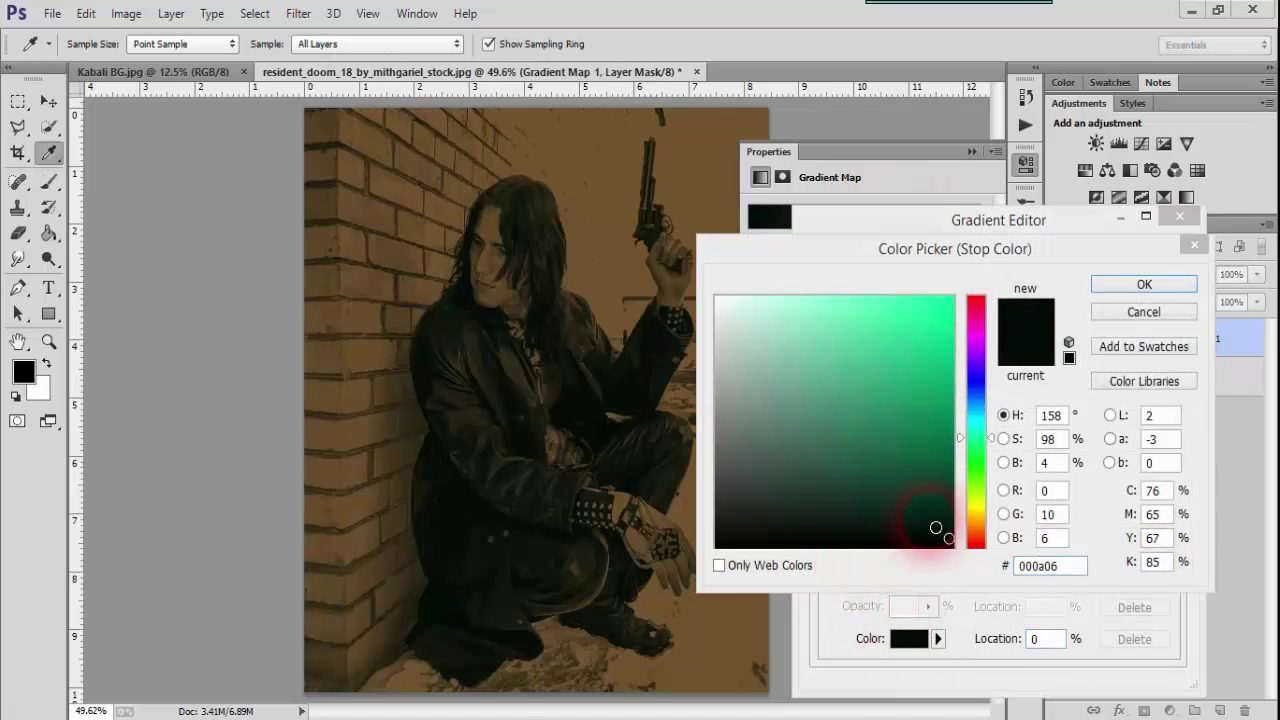
click(1110, 284)
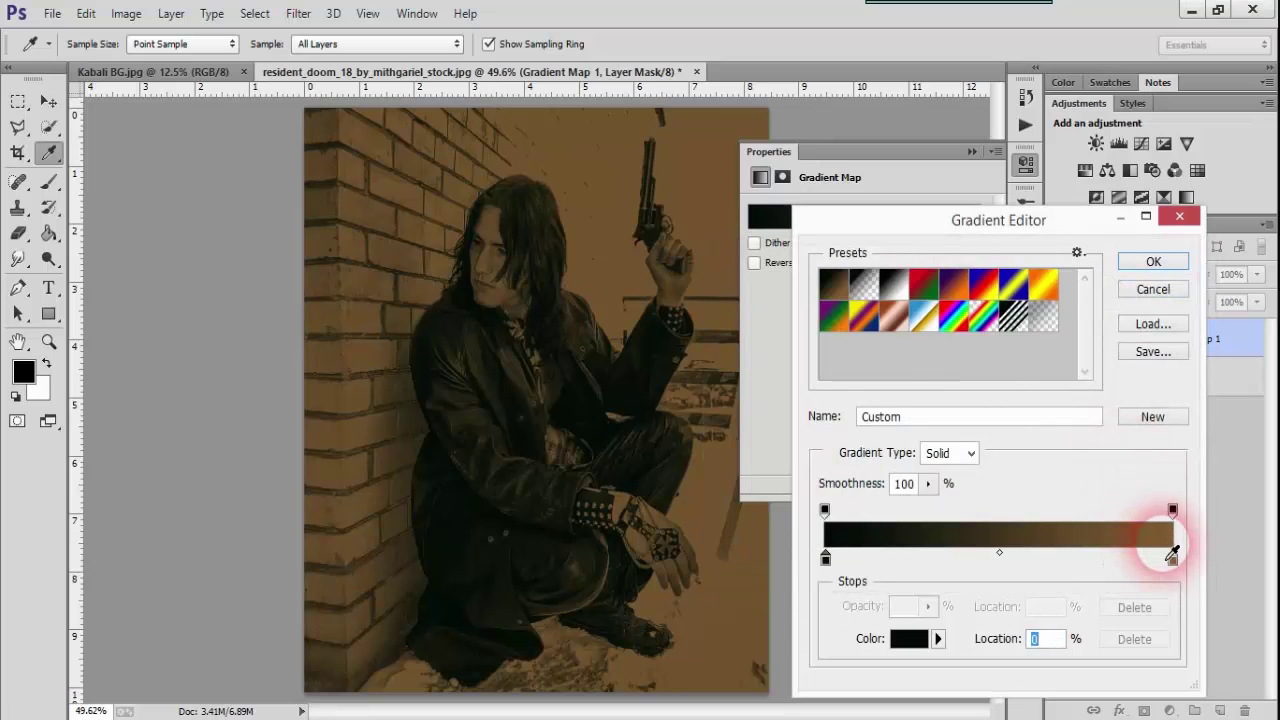
Set the gradient's light stop to dark olive #49520c and confirm the gradient.
click(1172, 562)
click(910, 637)
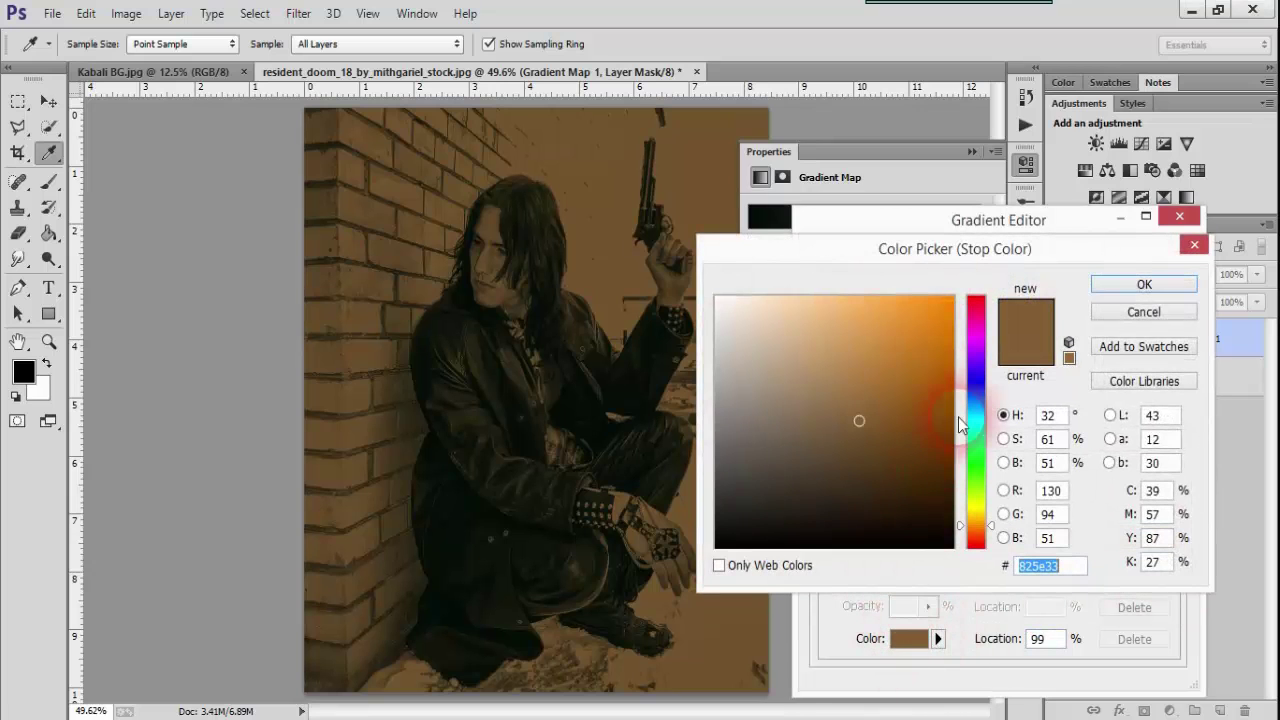
click(980, 500)
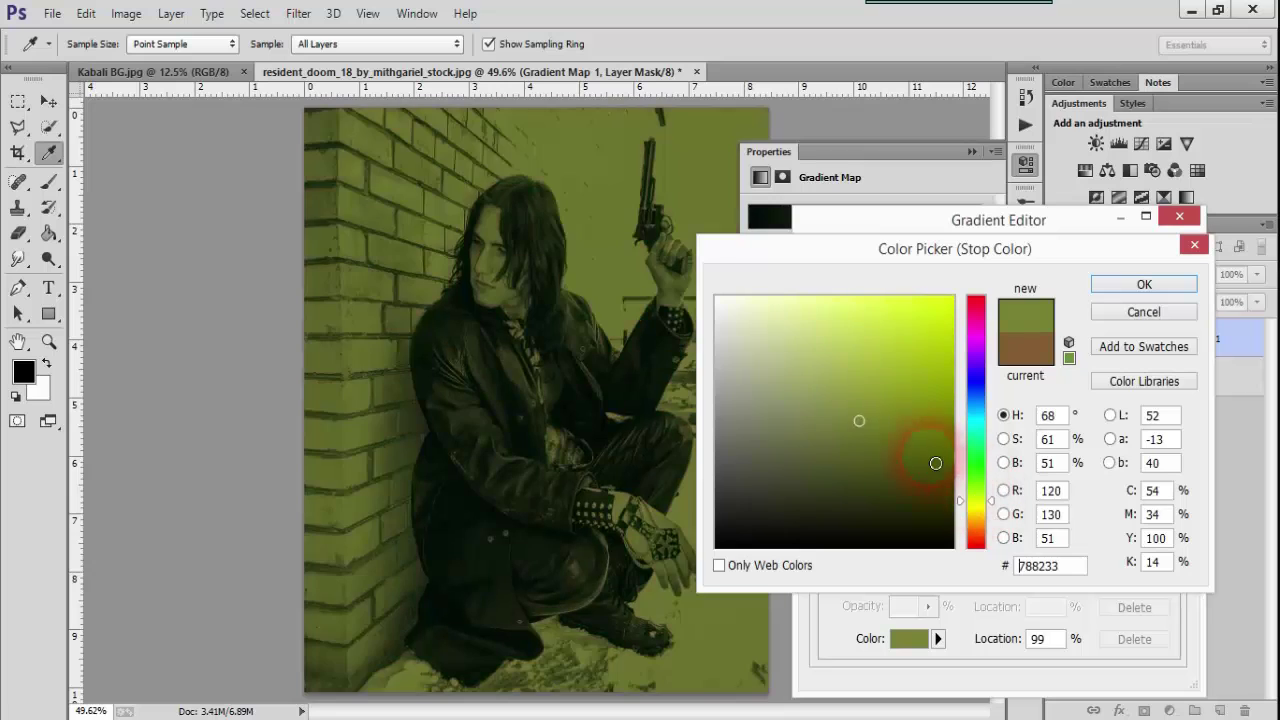
drag(922, 473, 917, 468)
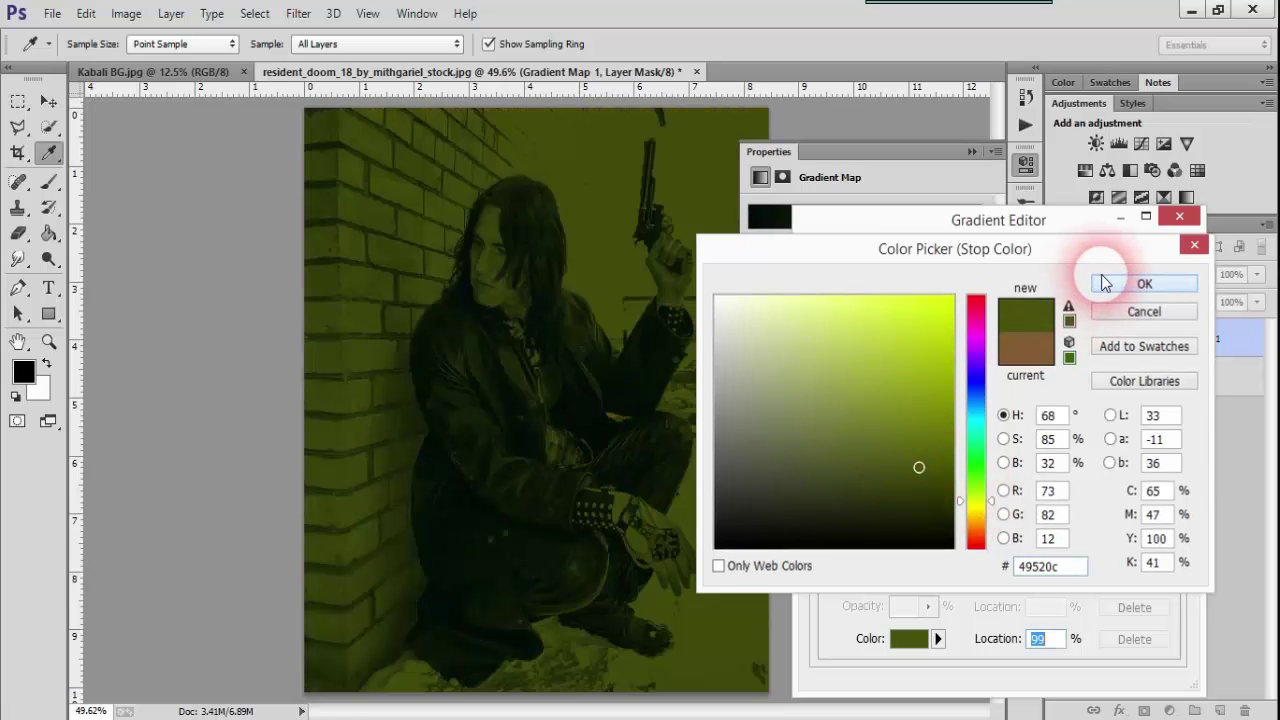
click(1144, 284)
click(1152, 258)
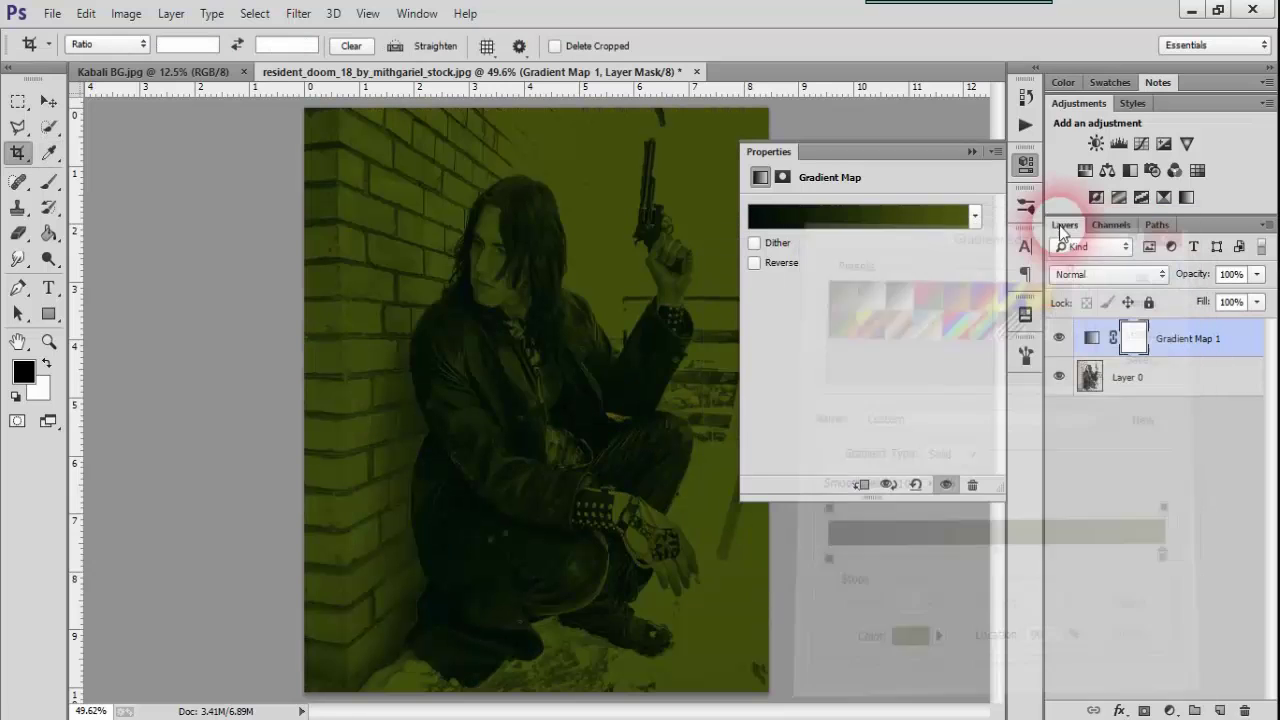
Blend the Gradient Map in Overlay mode at 31% opacity.
click(972, 152)
drag(1074, 276, 1068, 487)
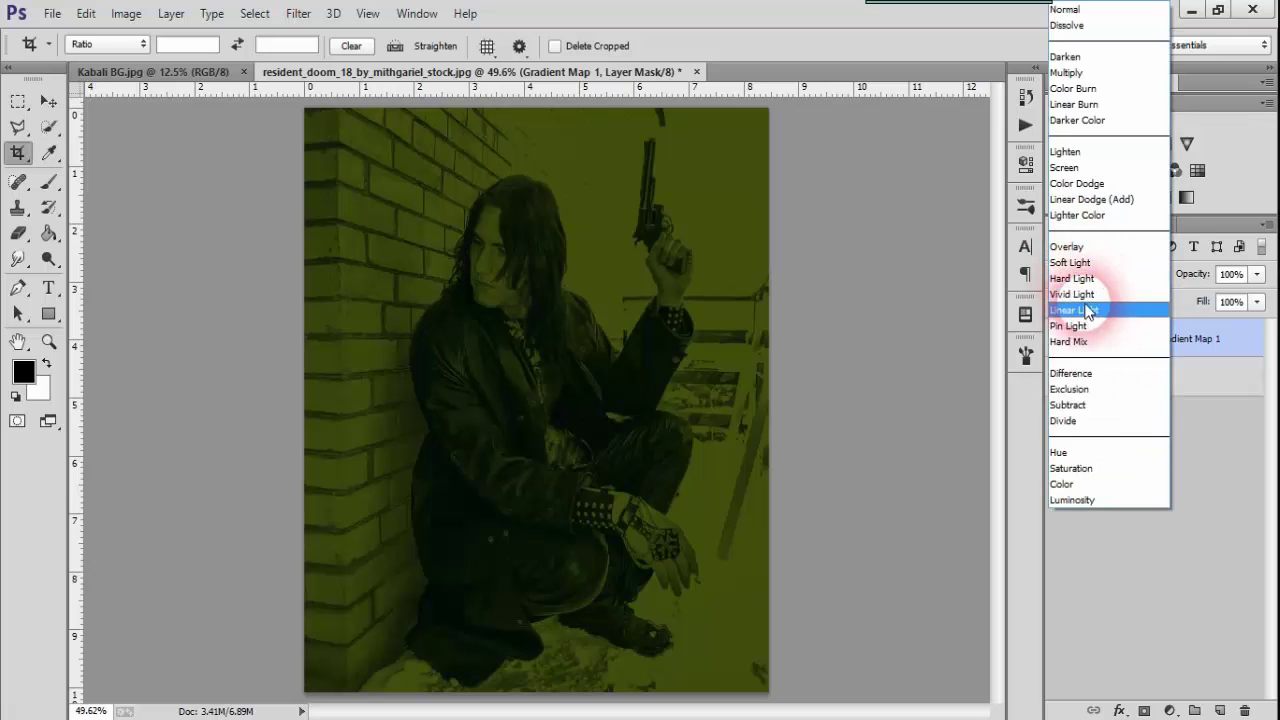
click(1068, 484)
click(1108, 274)
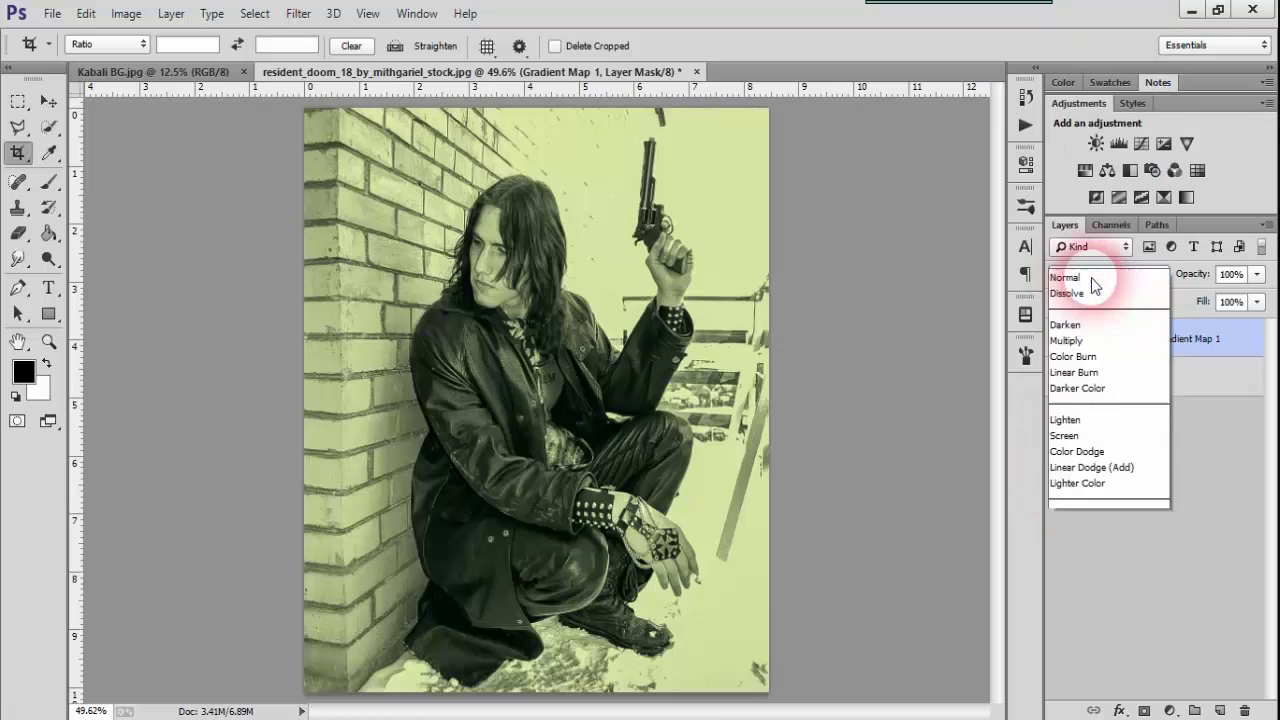
click(1083, 254)
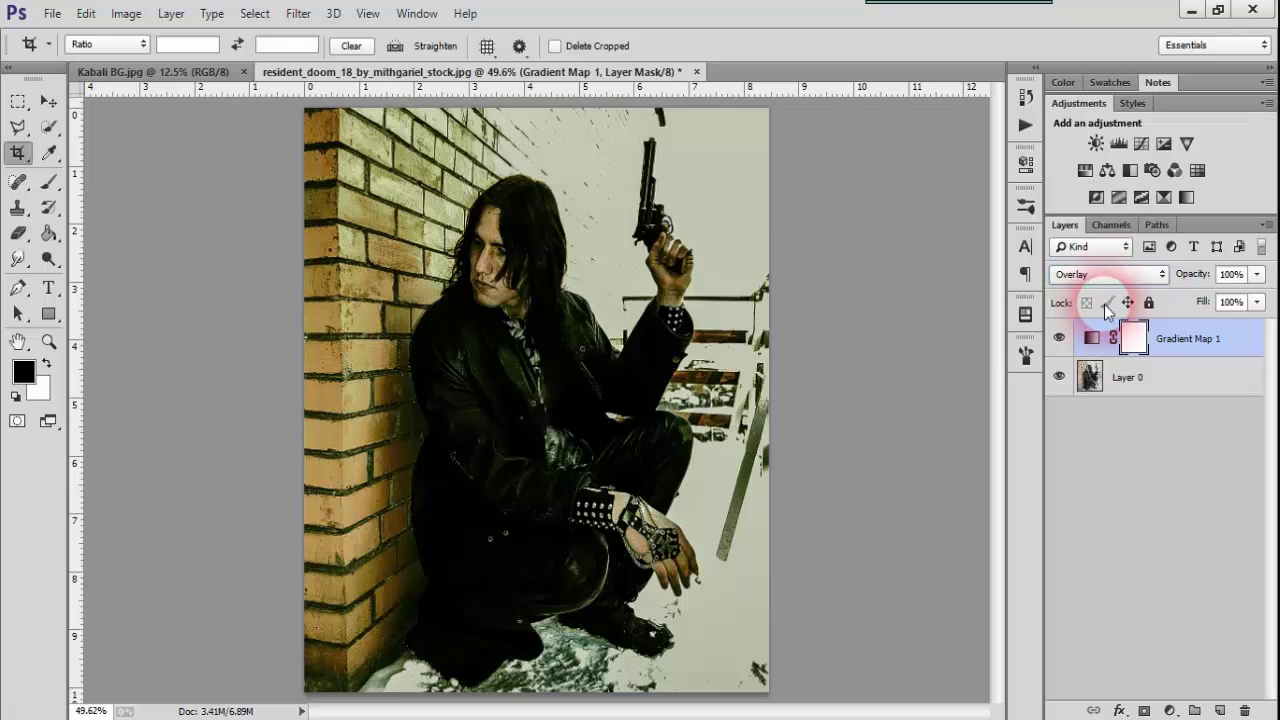
drag(1173, 277, 1182, 280)
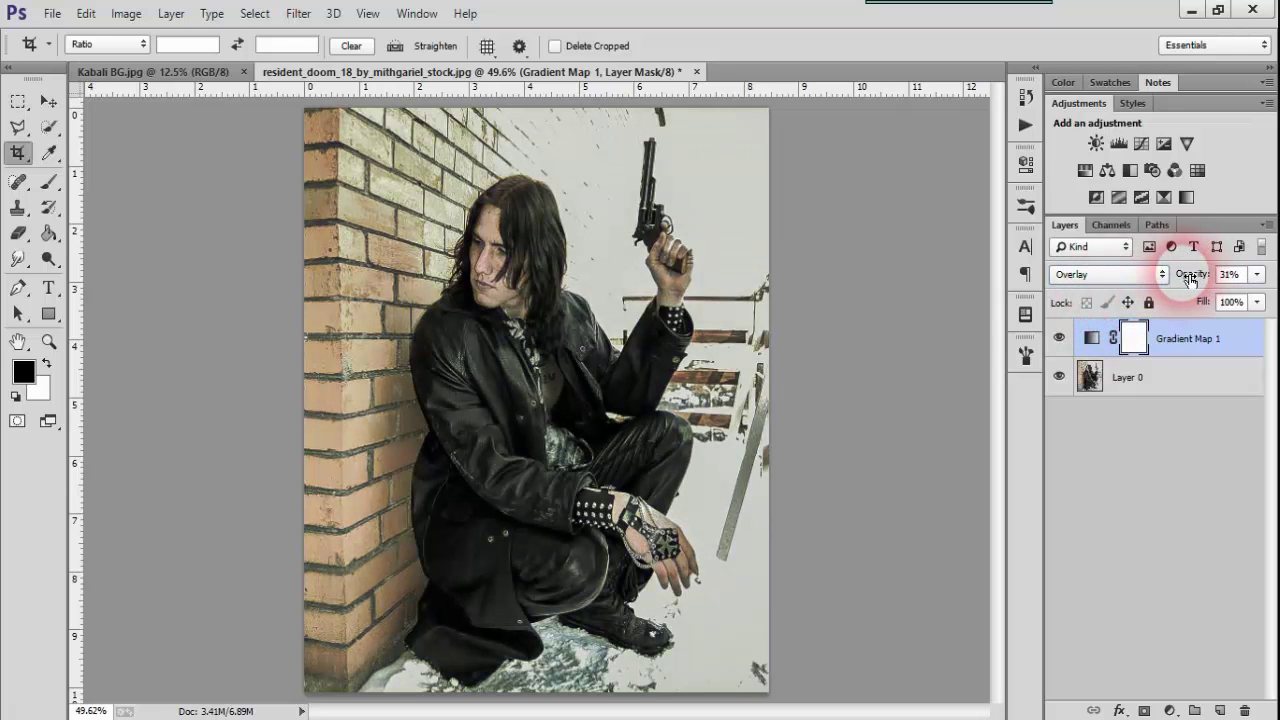
click(1059, 338)
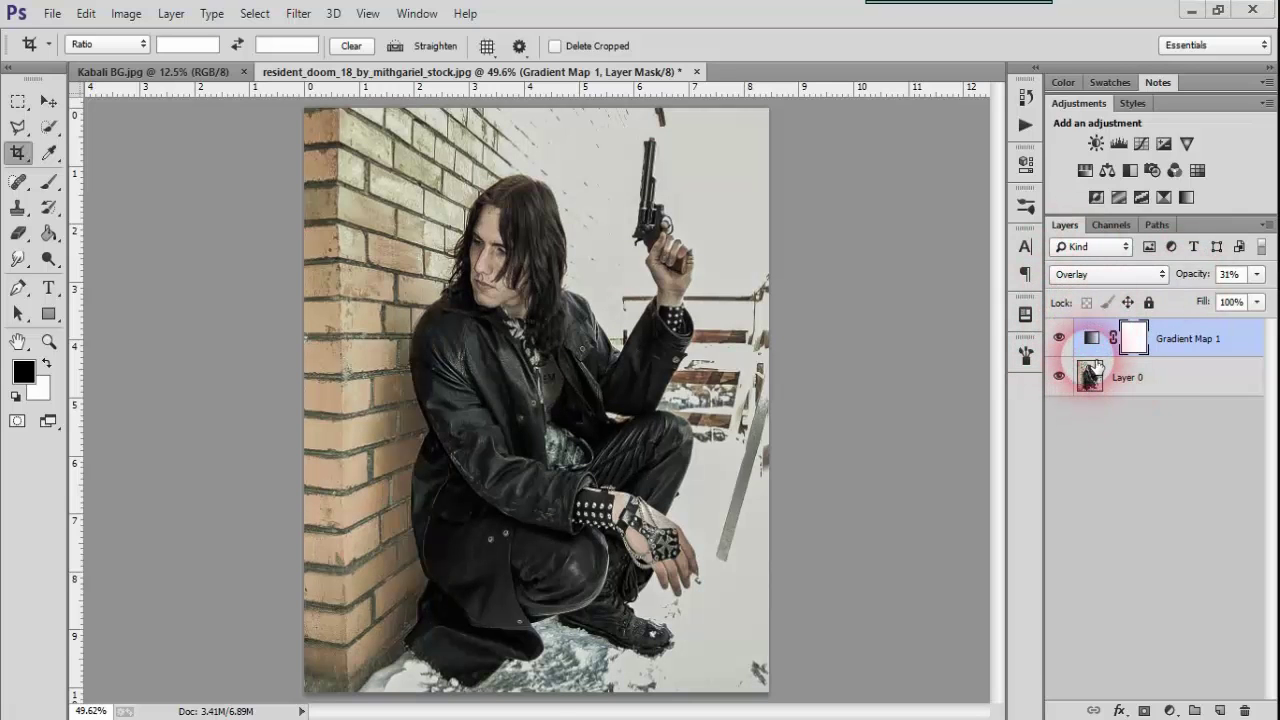
Merge the Gradient Map and photo layers into one layer.
shift+click(1169, 377)
right_click(1169, 377)
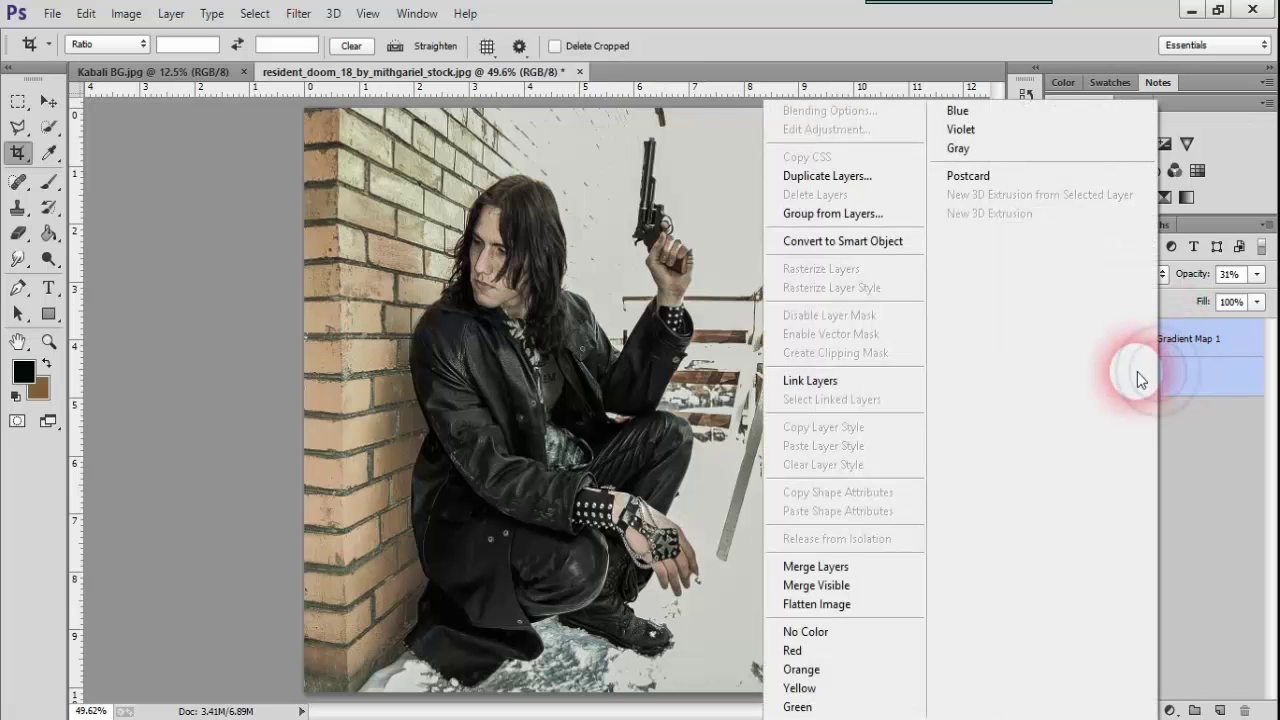
click(812, 566)
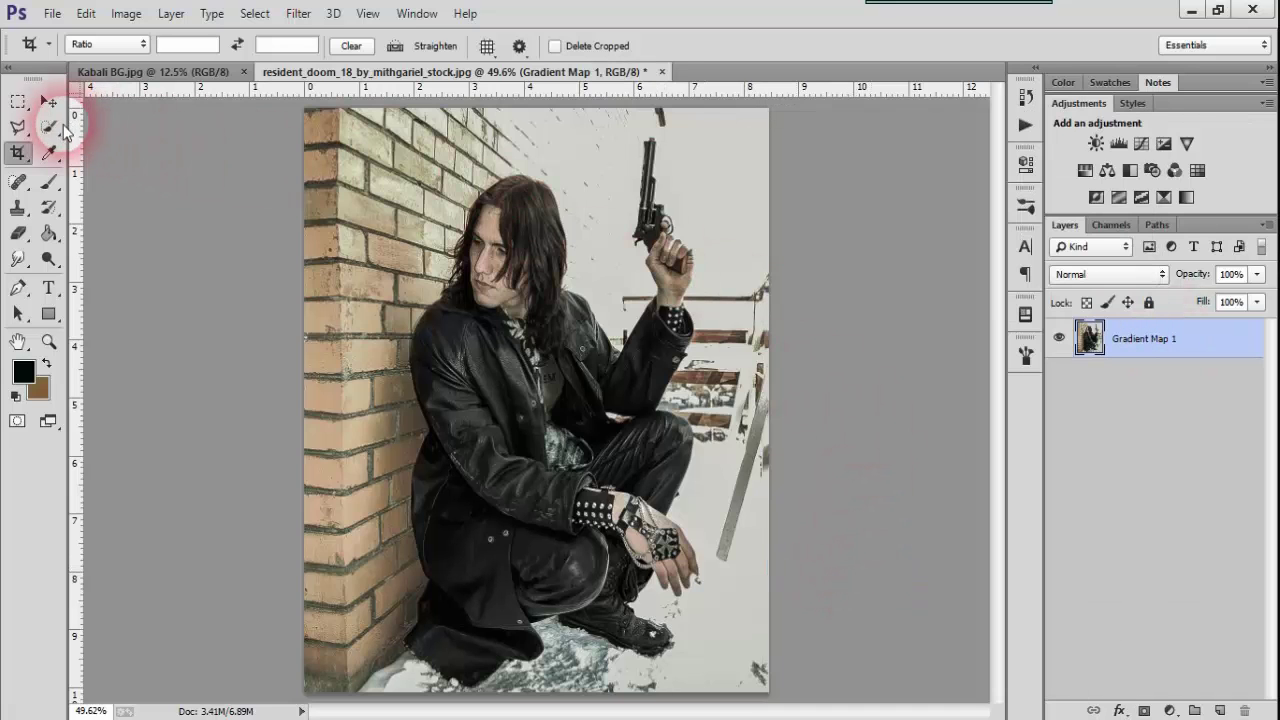
Paint a Quick Selection over the crouching man, extending it across his raised arm.
click(48, 127)
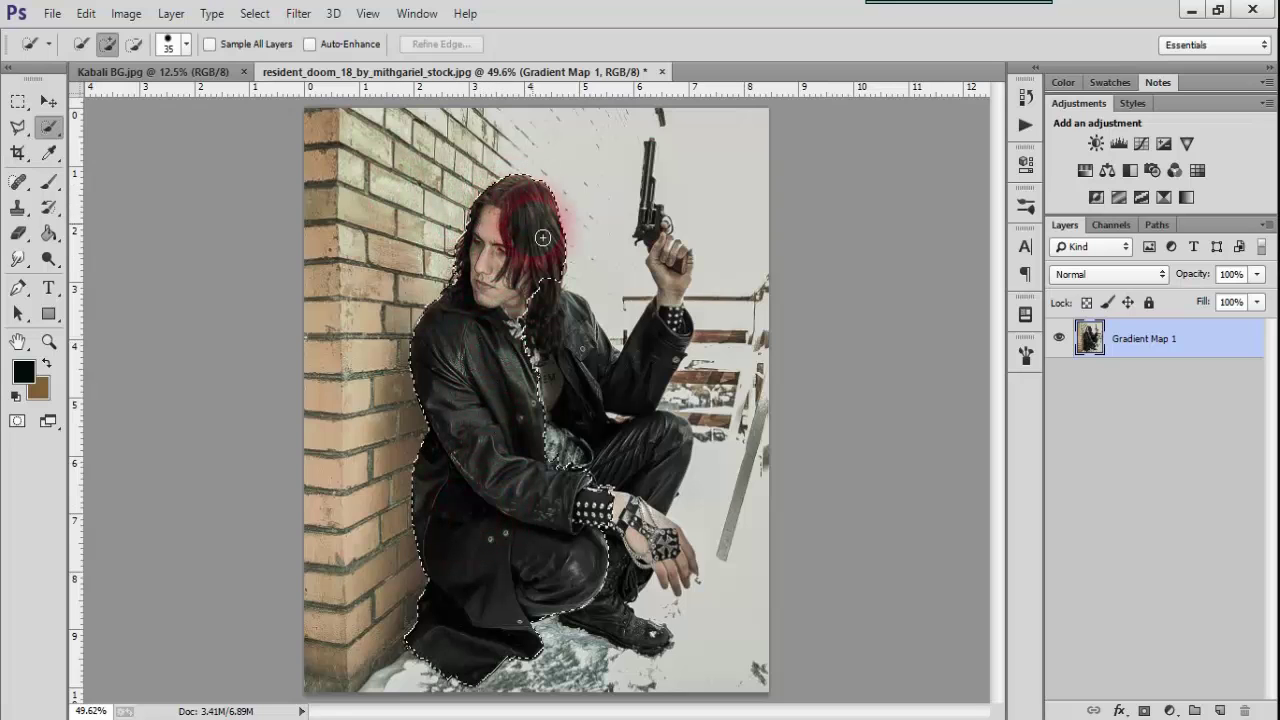
drag(621, 380, 665, 300)
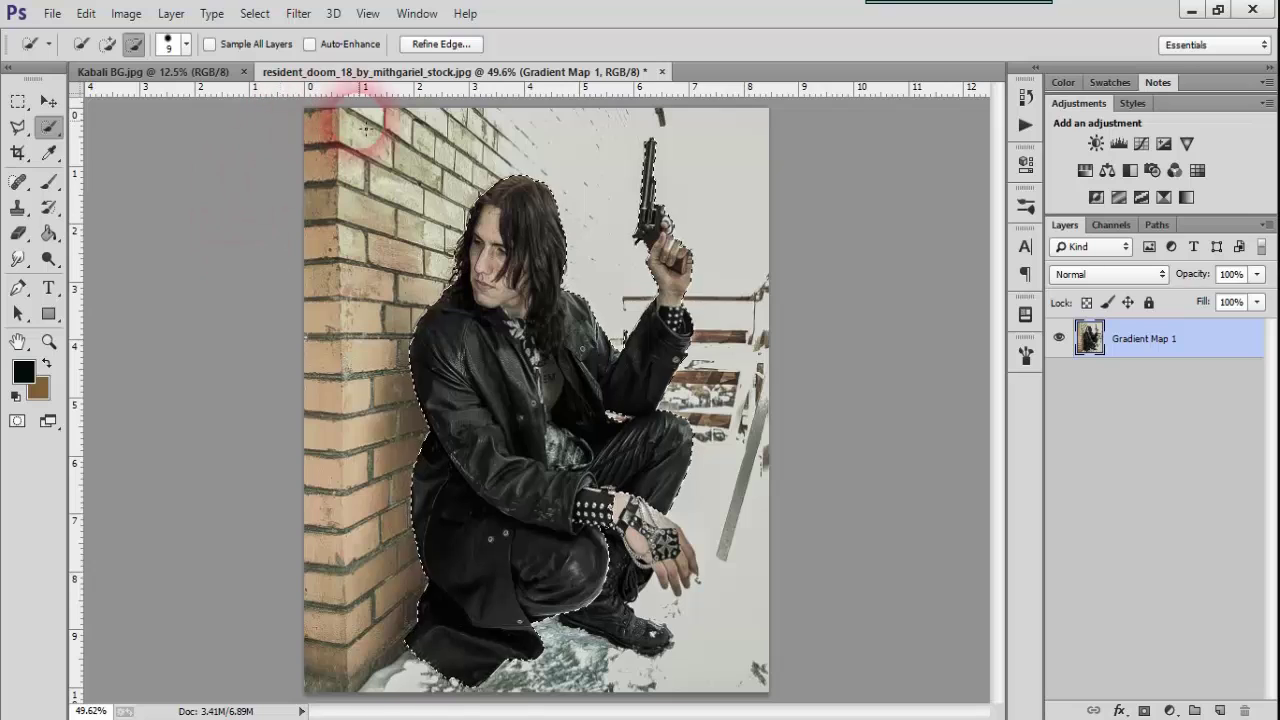
Smooth the selection's edges with Refine Edge.
click(441, 44)
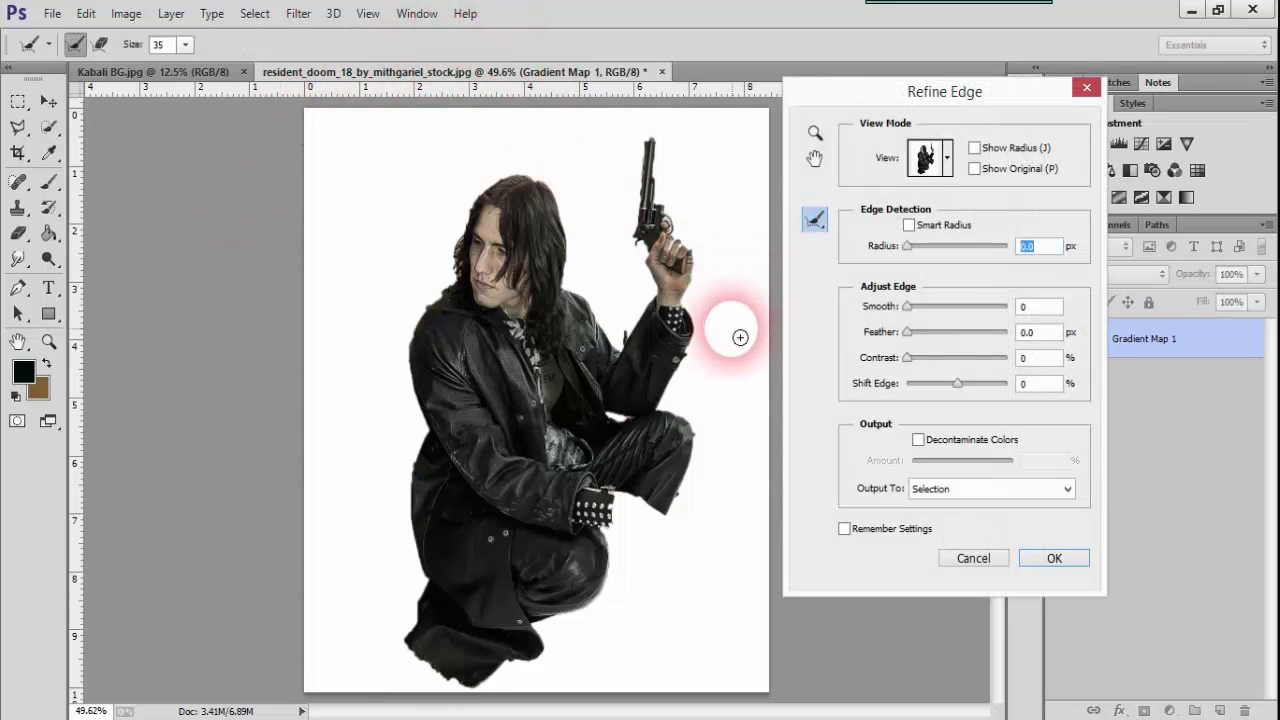
mouse_move(907, 306)
mouse_down()
mouse_move(920, 313)
mouse_move(914, 333)
mouse_move(958, 365)
mouse_up()
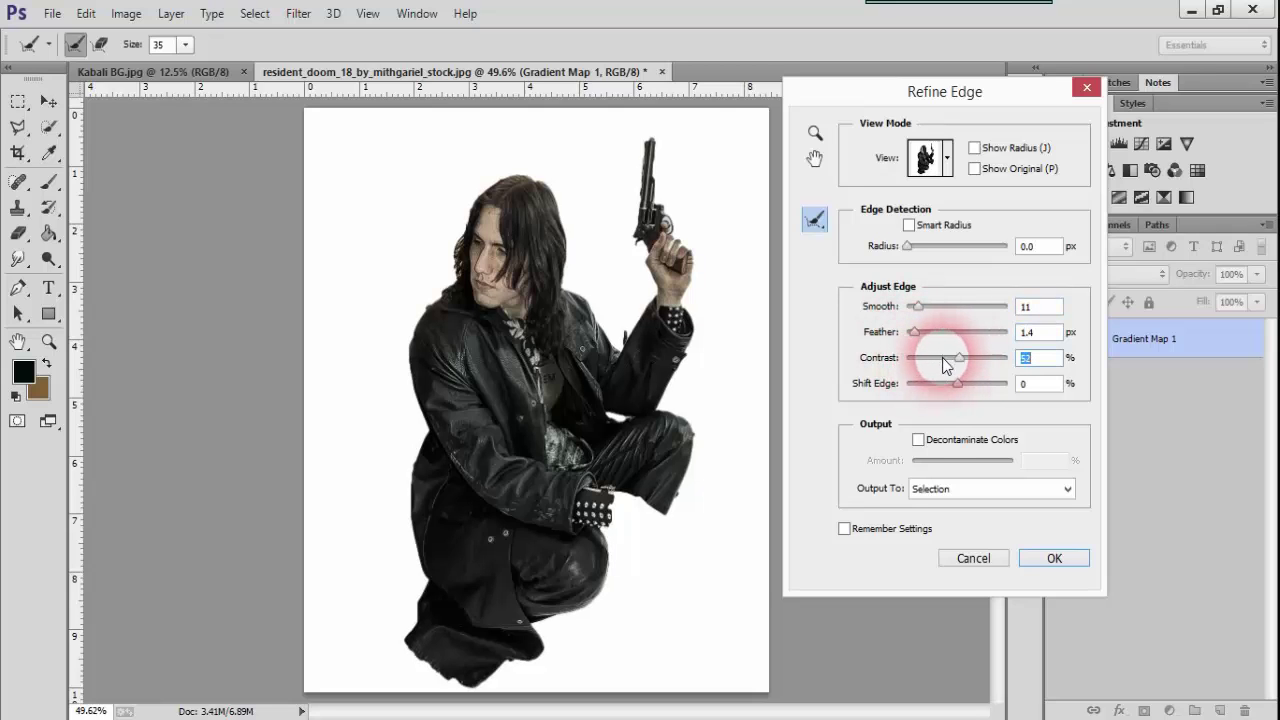
click(1054, 557)
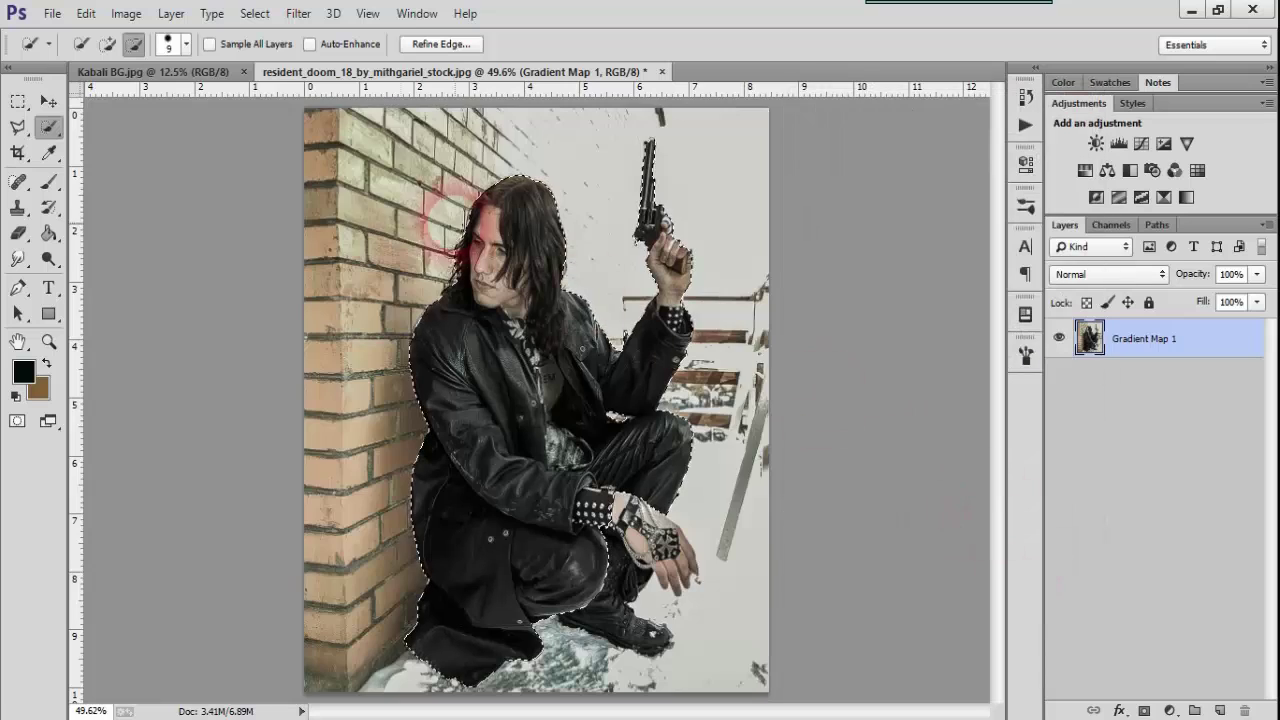
Subtract the gap near the raised arm with the Polygonal Lasso and check it zoomed in.
click(17, 127)
click(148, 46)
click(645, 275)
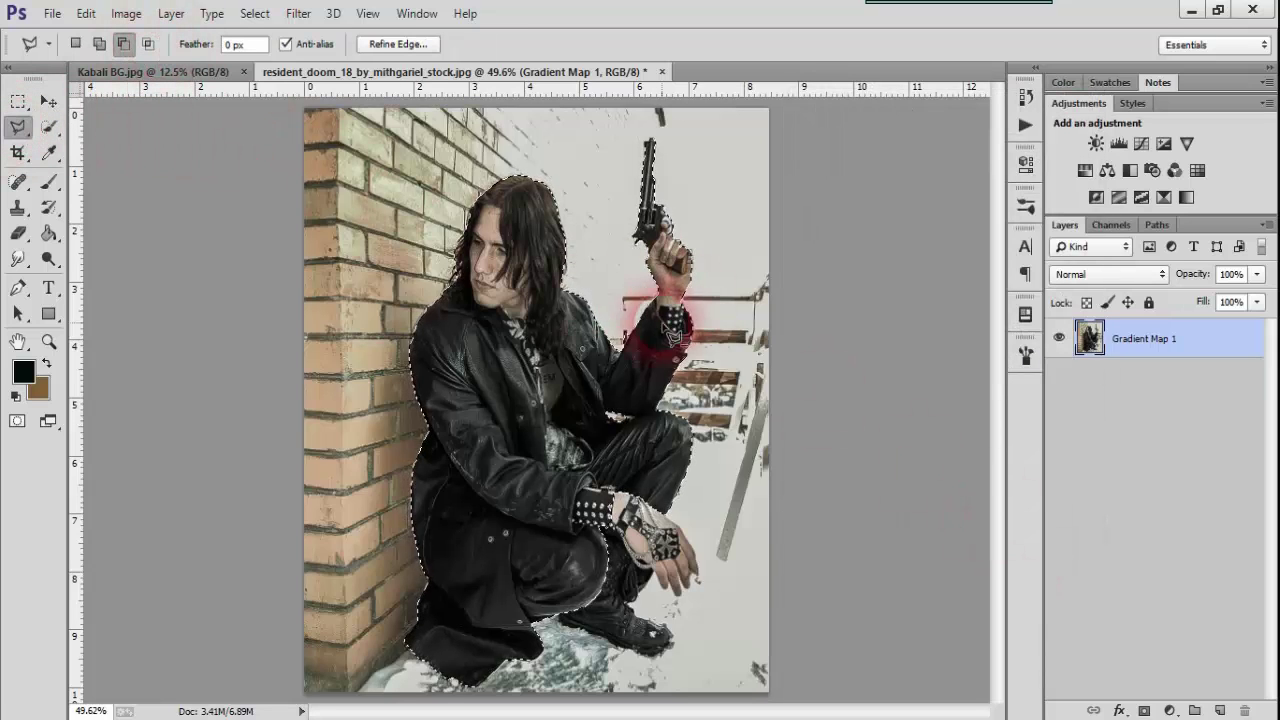
click(605, 325)
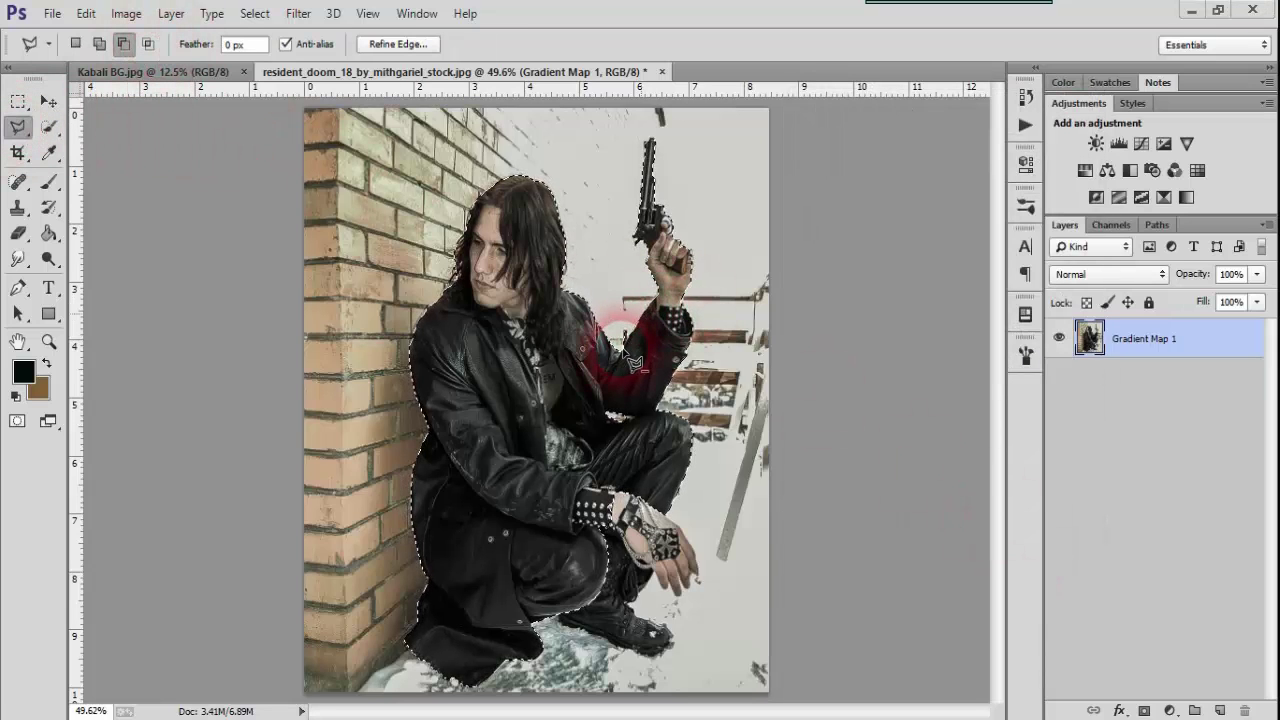
click(620, 292)
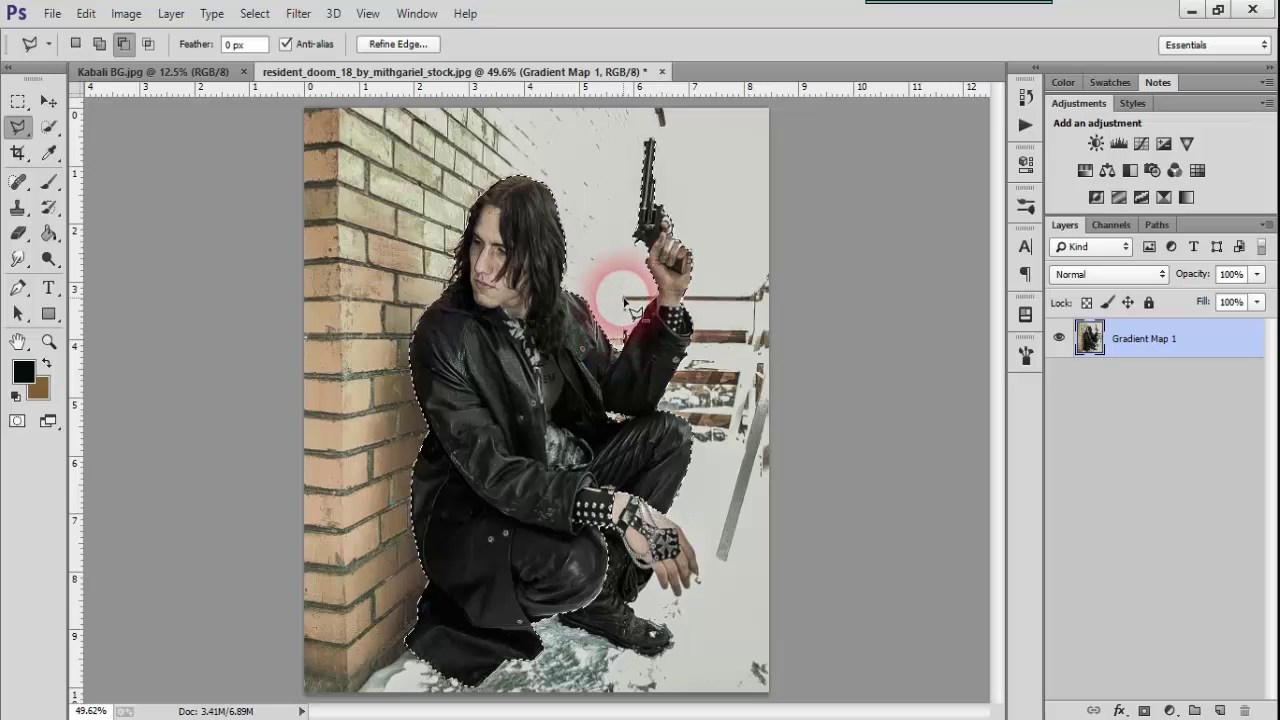
key(ctrl+plus)
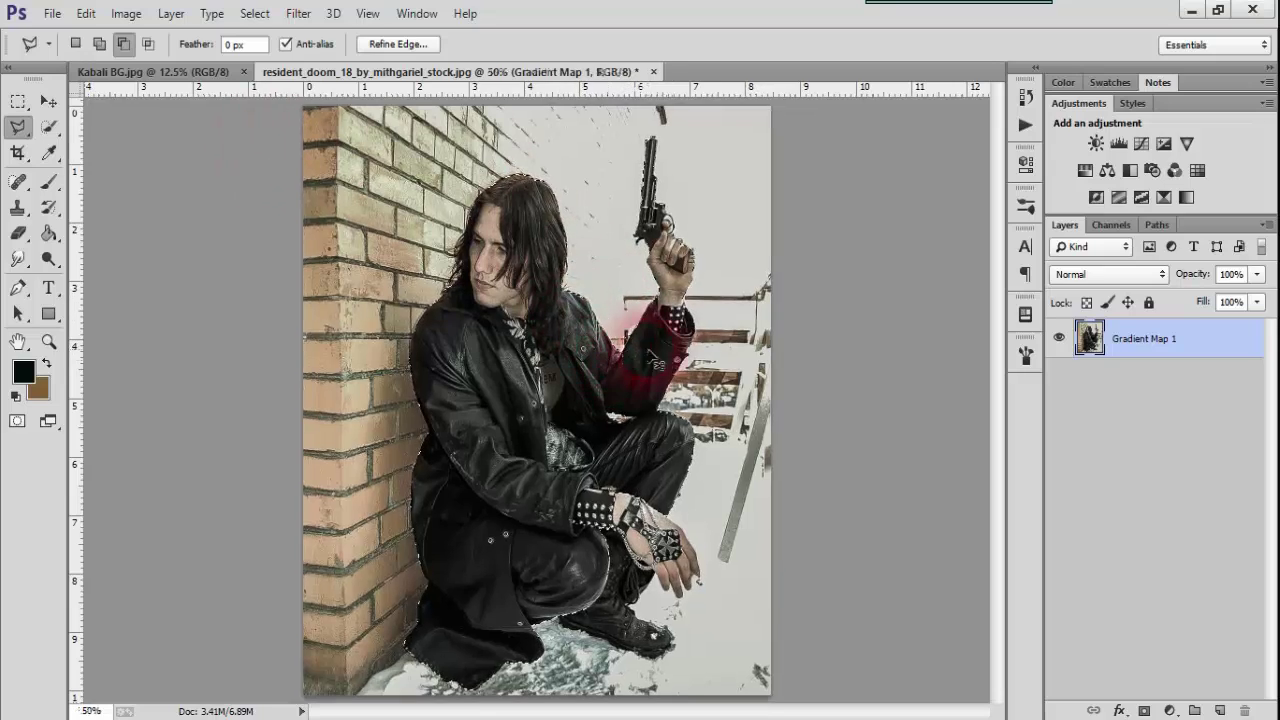
key(ctrl+plus)
key(ctrl+plus)
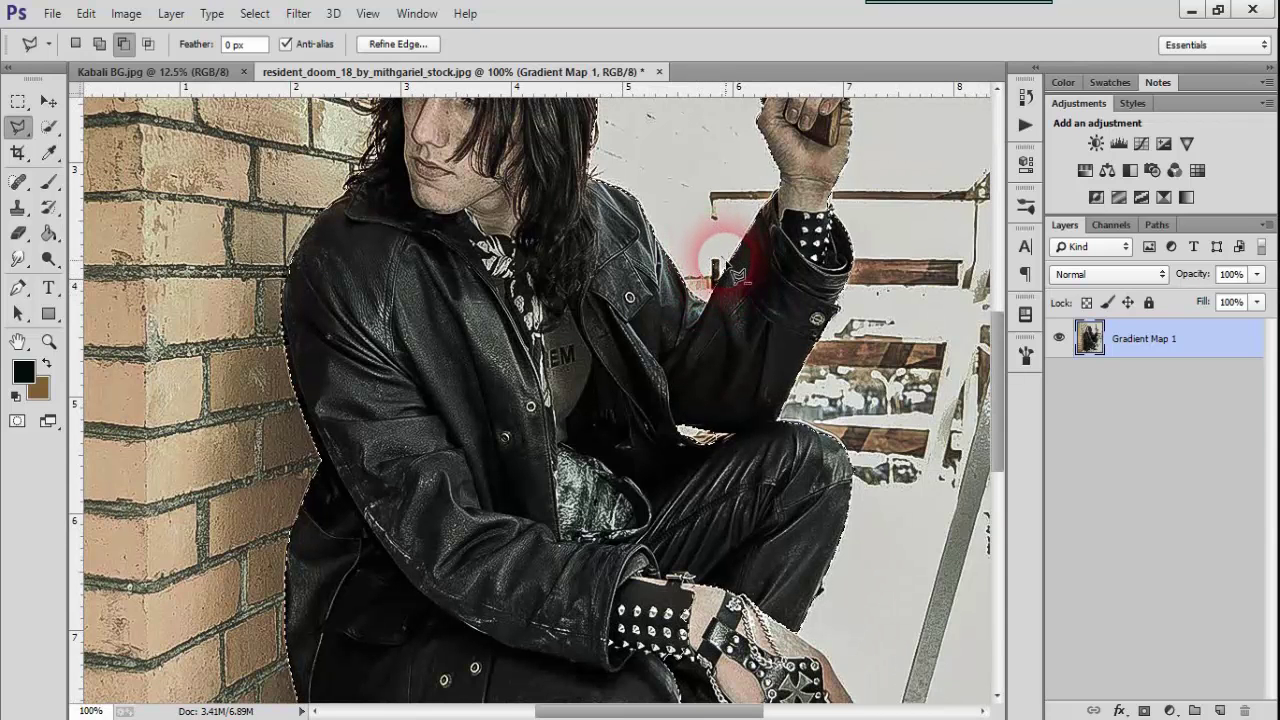
key(ctrl+0)
Move the cut-out man onto Kabali BG, scaled about 258% and positioned among the chains.
key(v)
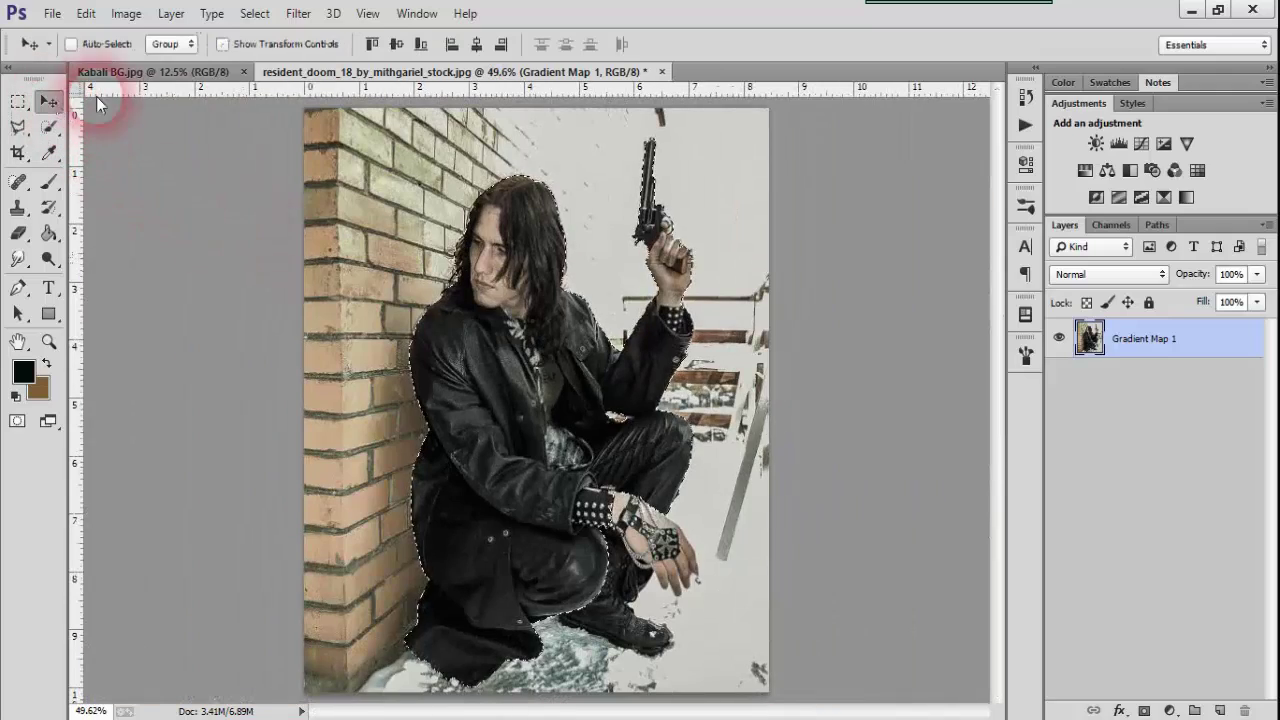
mouse_move(492, 280)
mouse_down()
mouse_move(550, 347)
mouse_move(545, 378)
mouse_up()
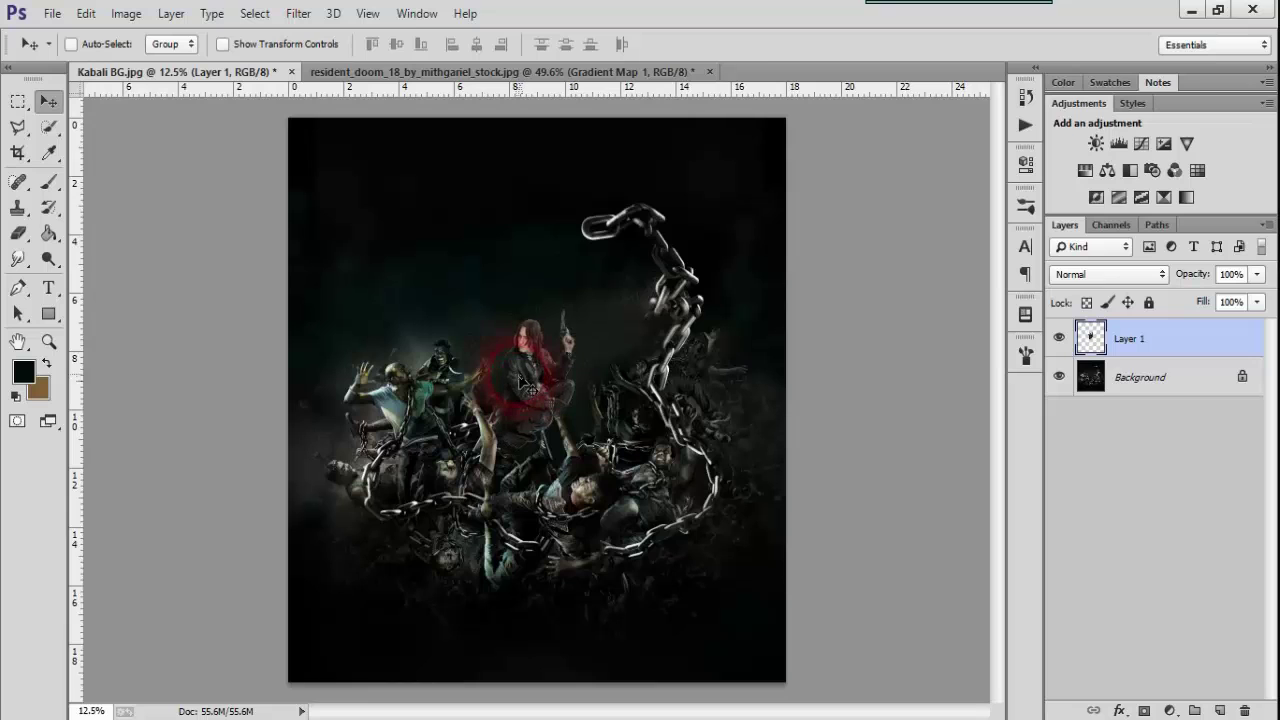
key(ctrl+t)
drag(575, 311, 679, 229)
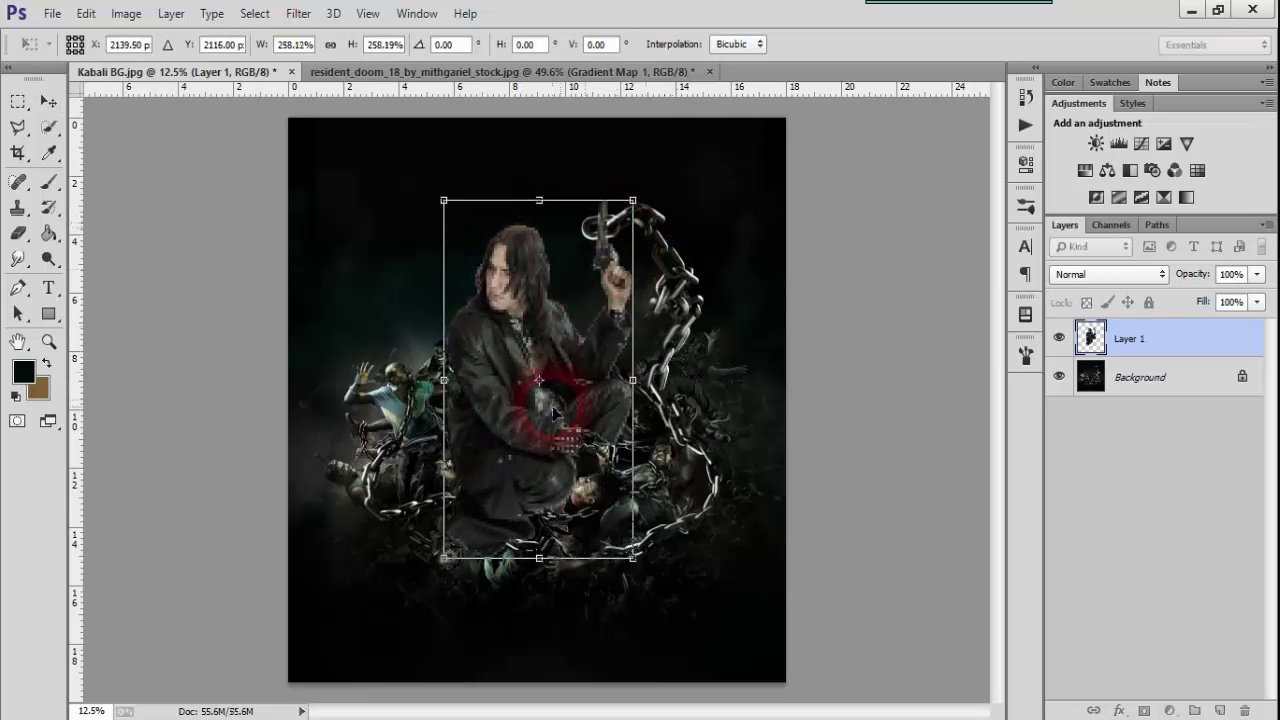
mouse_move(558, 415)
mouse_down()
mouse_move(577, 393)
mouse_move(567, 381)
mouse_move(543, 422)
mouse_up()
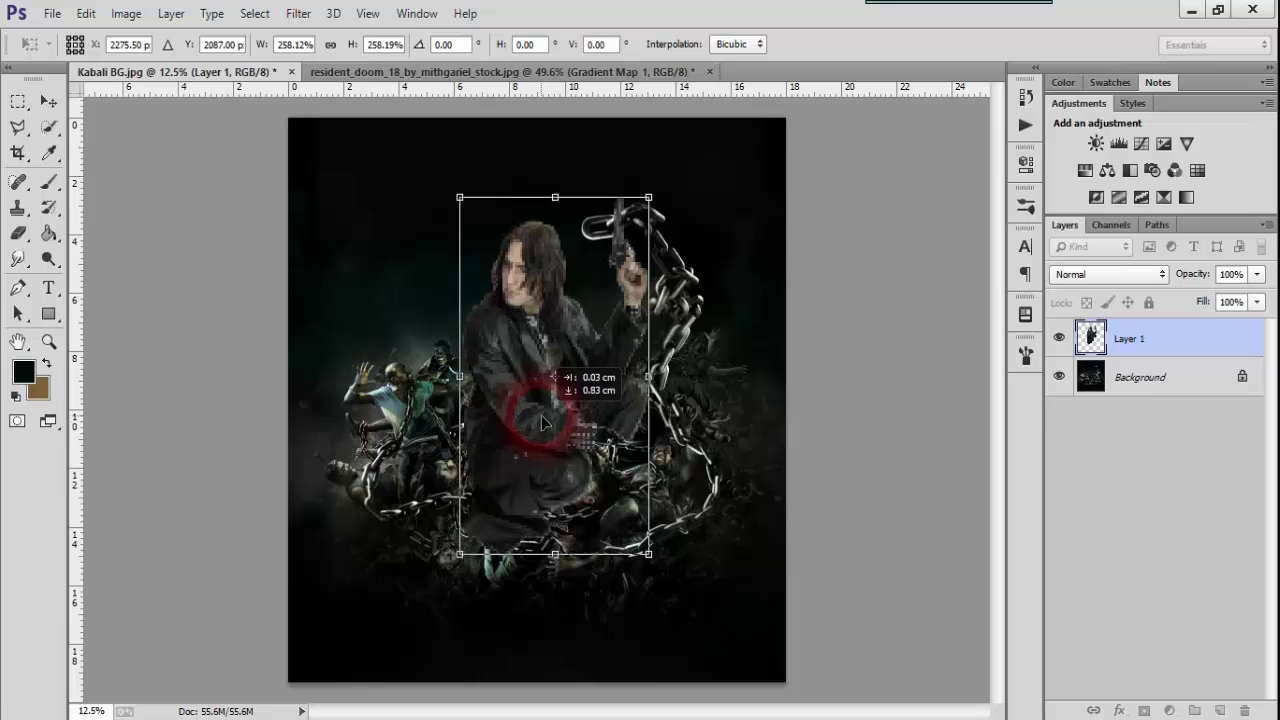
drag(649, 553, 663, 555)
key(Return)
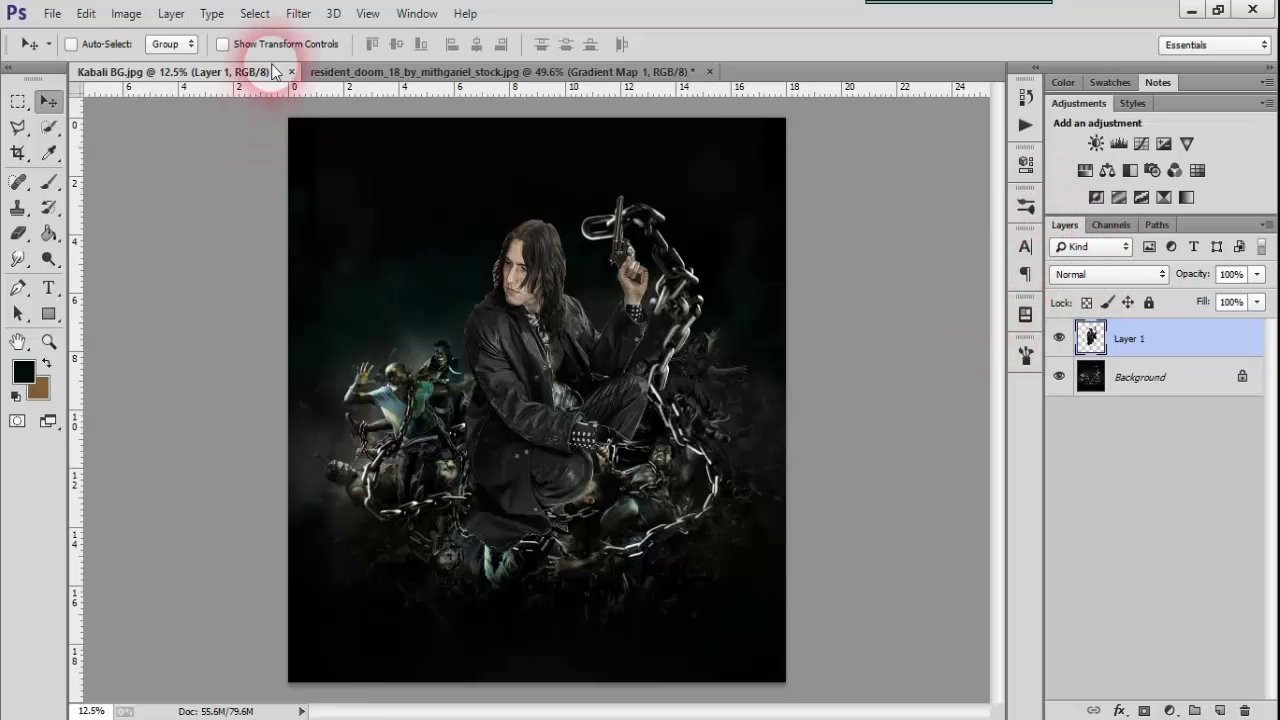
Color-balance Layer 1: midtones toward cyan with less green, highlights' yellow-blue balance adjusted.
click(118, 16)
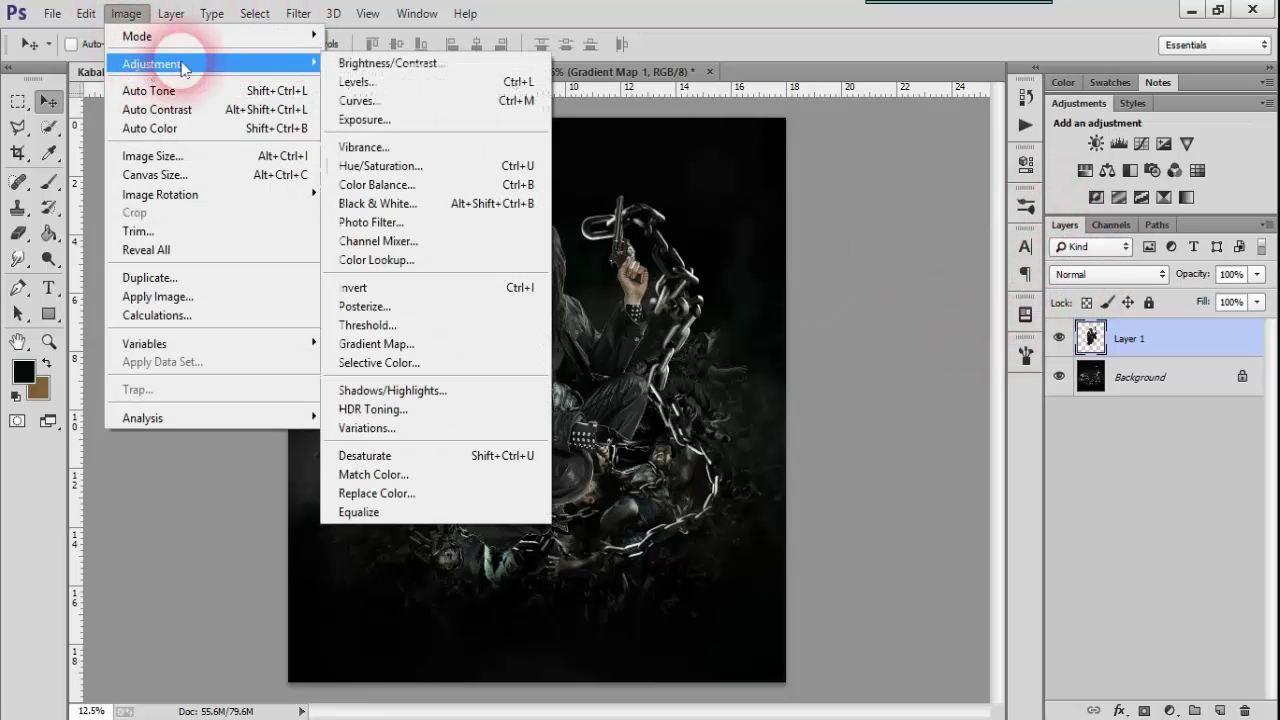
click(362, 186)
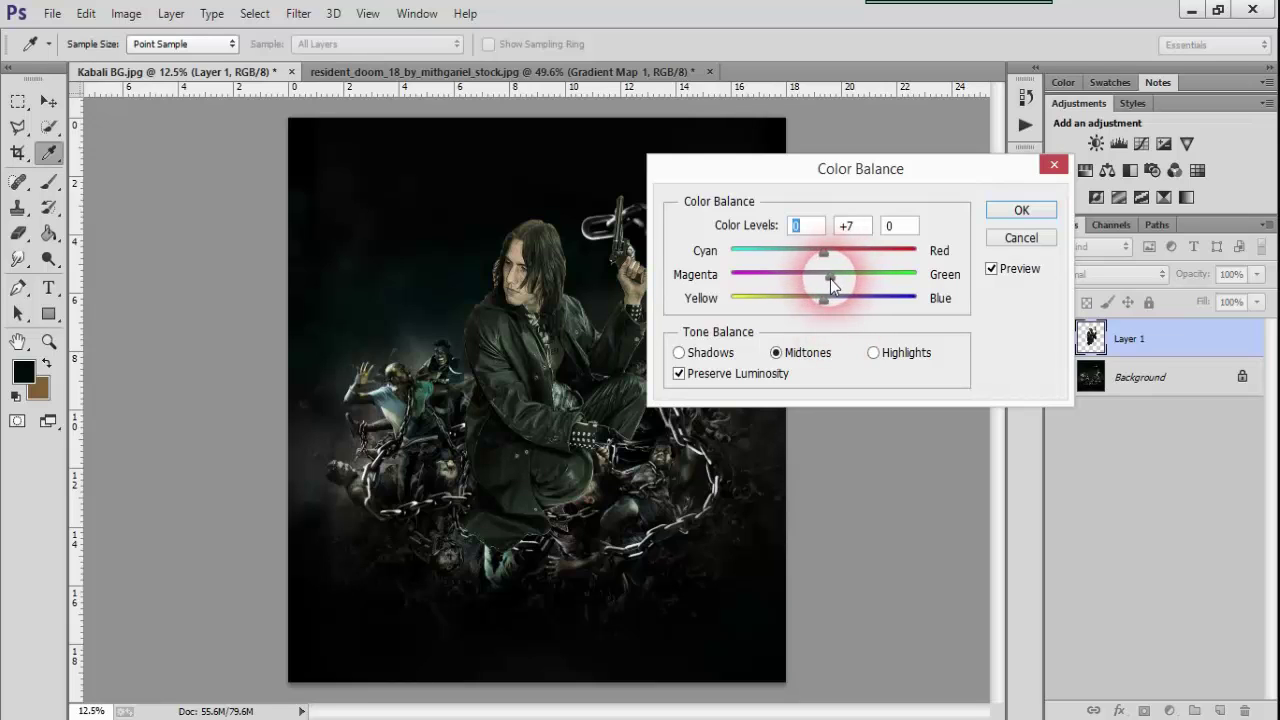
mouse_move(840, 274)
mouse_down()
mouse_move(811, 297)
mouse_move(831, 302)
mouse_up()
drag(823, 251, 815, 255)
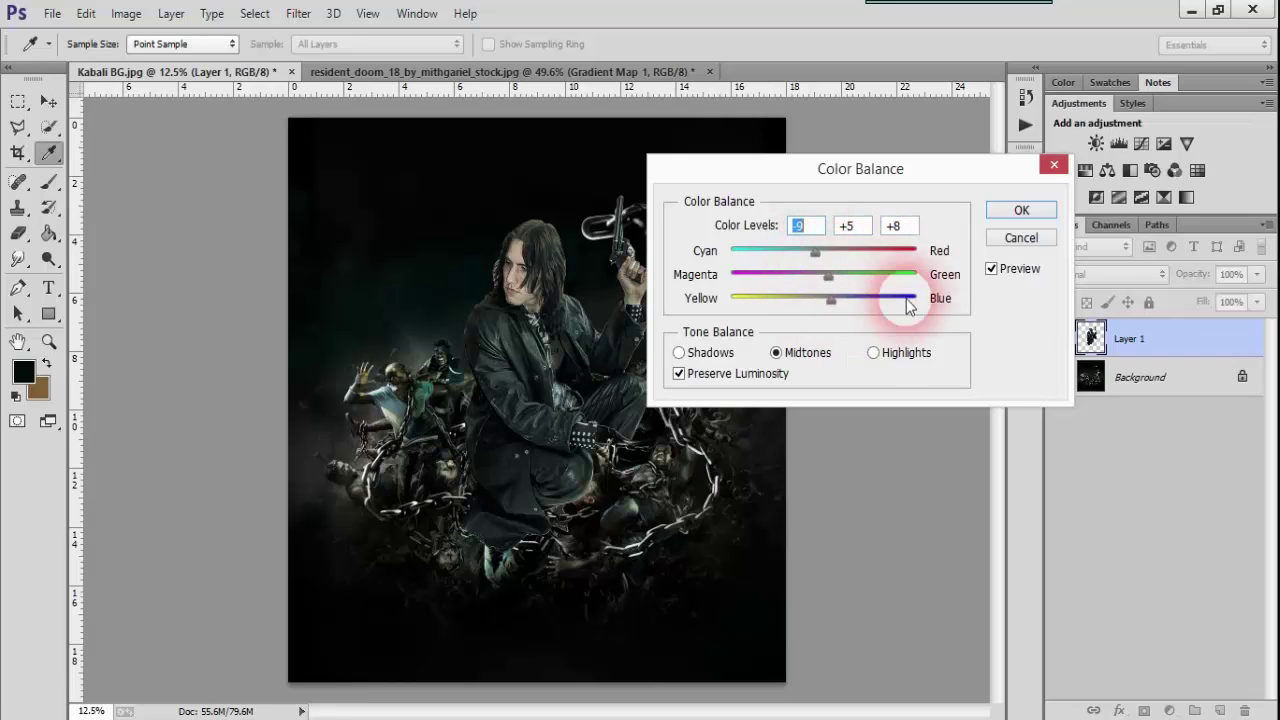
click(875, 353)
mouse_move(823, 298)
mouse_down()
mouse_move(837, 306)
mouse_move(823, 297)
mouse_move(820, 318)
mouse_move(829, 275)
mouse_move(817, 257)
mouse_move(828, 300)
mouse_up()
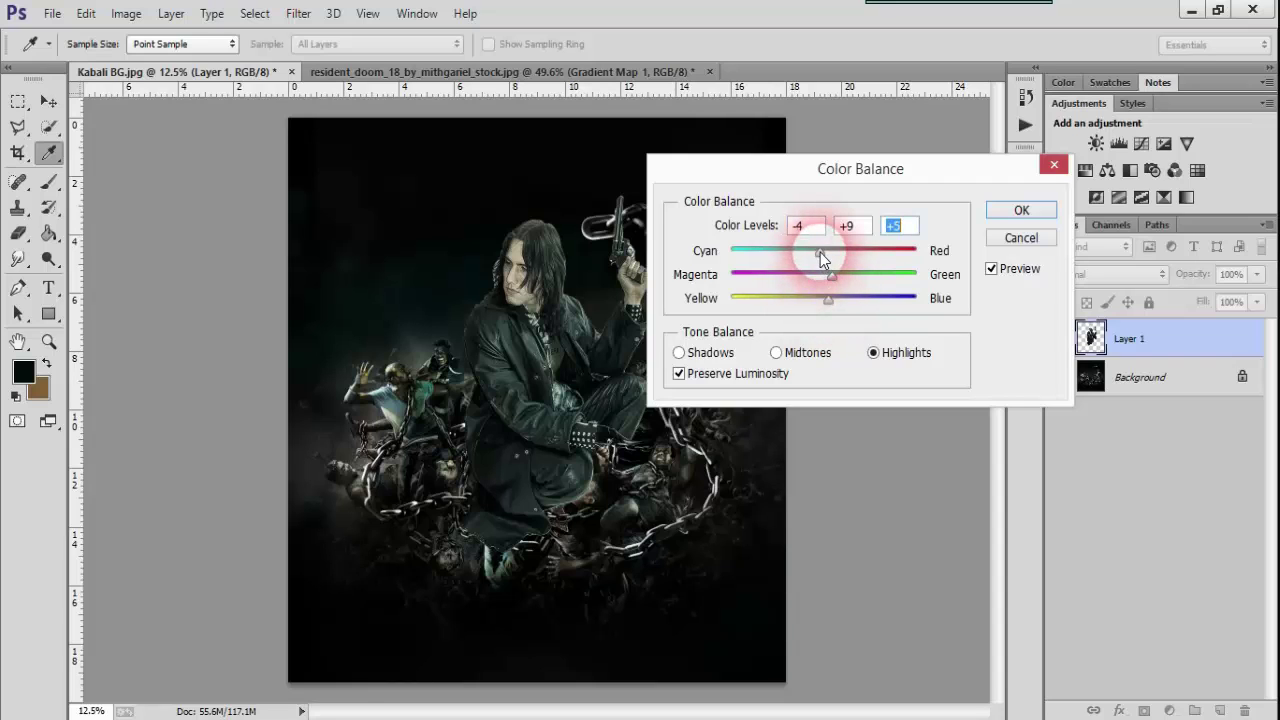
click(679, 352)
click(1021, 210)
key(v)
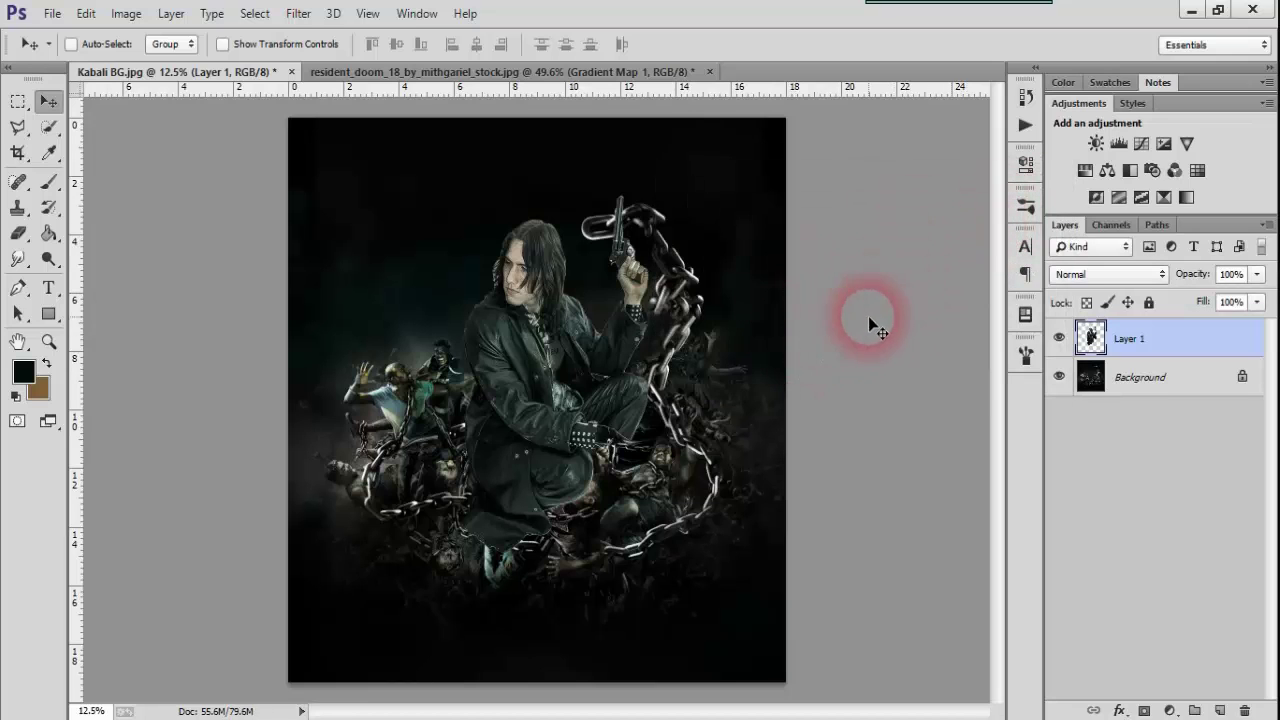
Run Camera Raw on the man's layer with Highlights -16 and Whites -8.
click(297, 14)
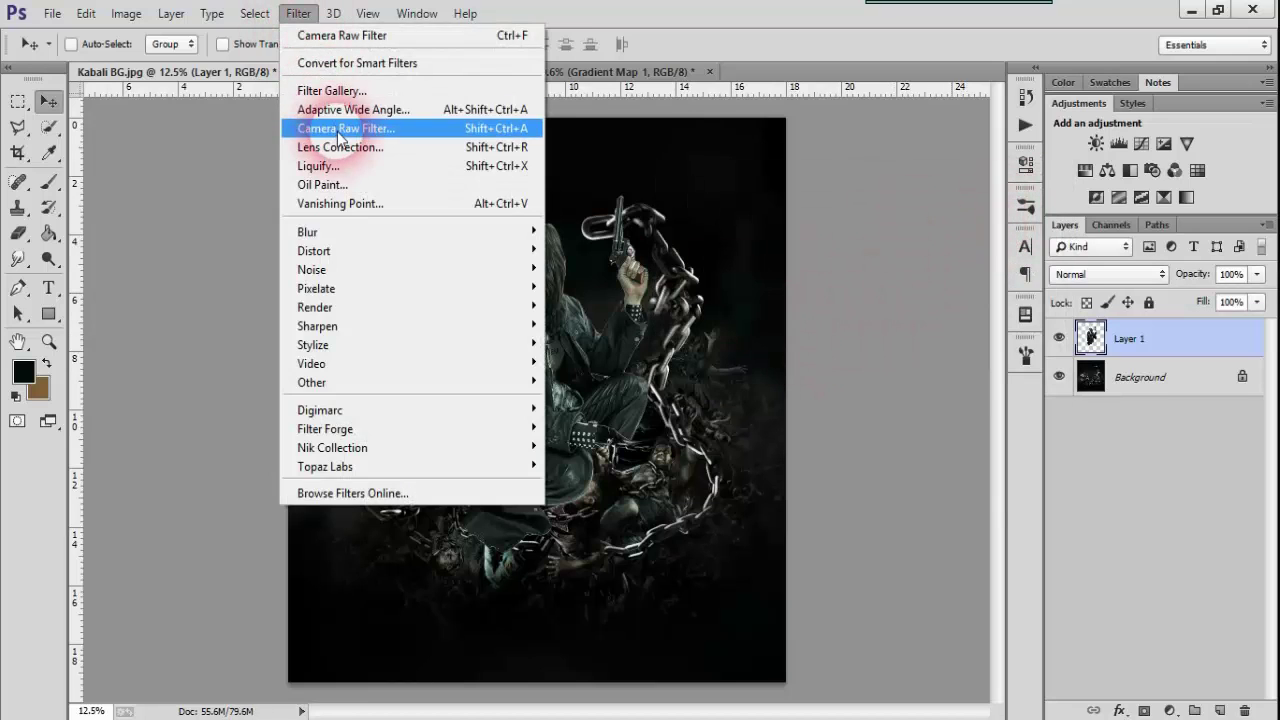
click(294, 126)
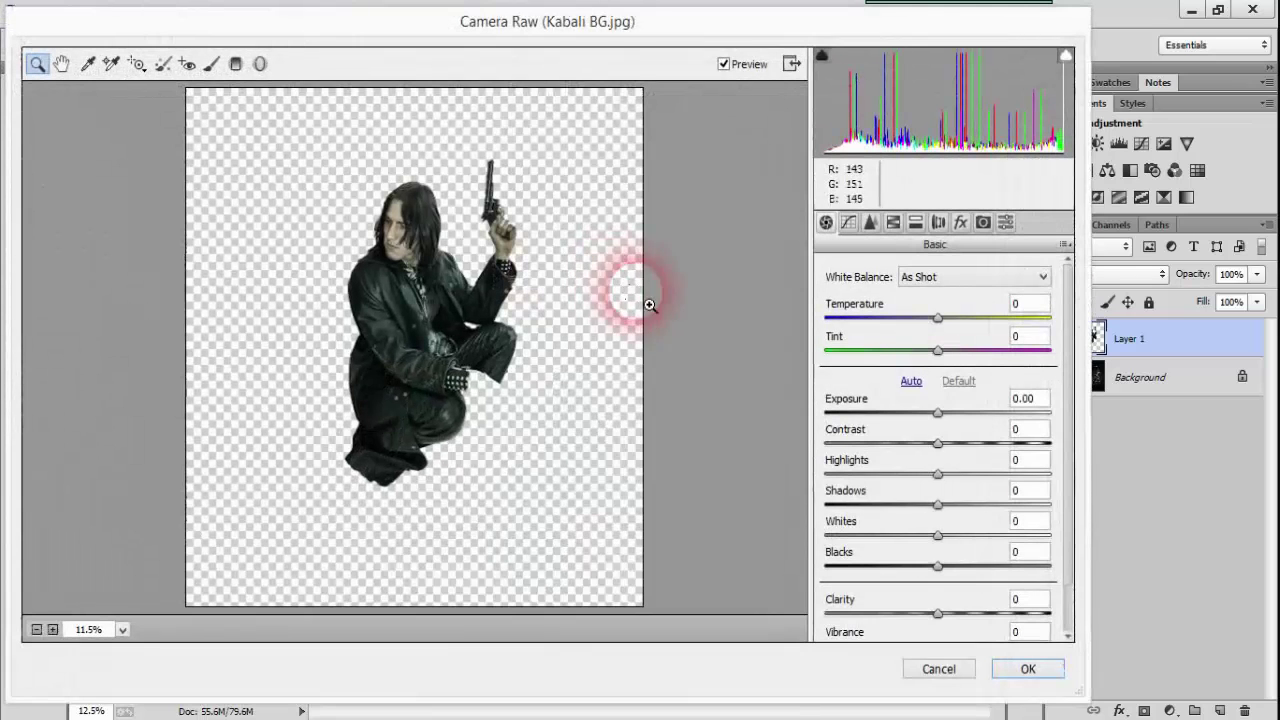
drag(936, 474, 920, 474)
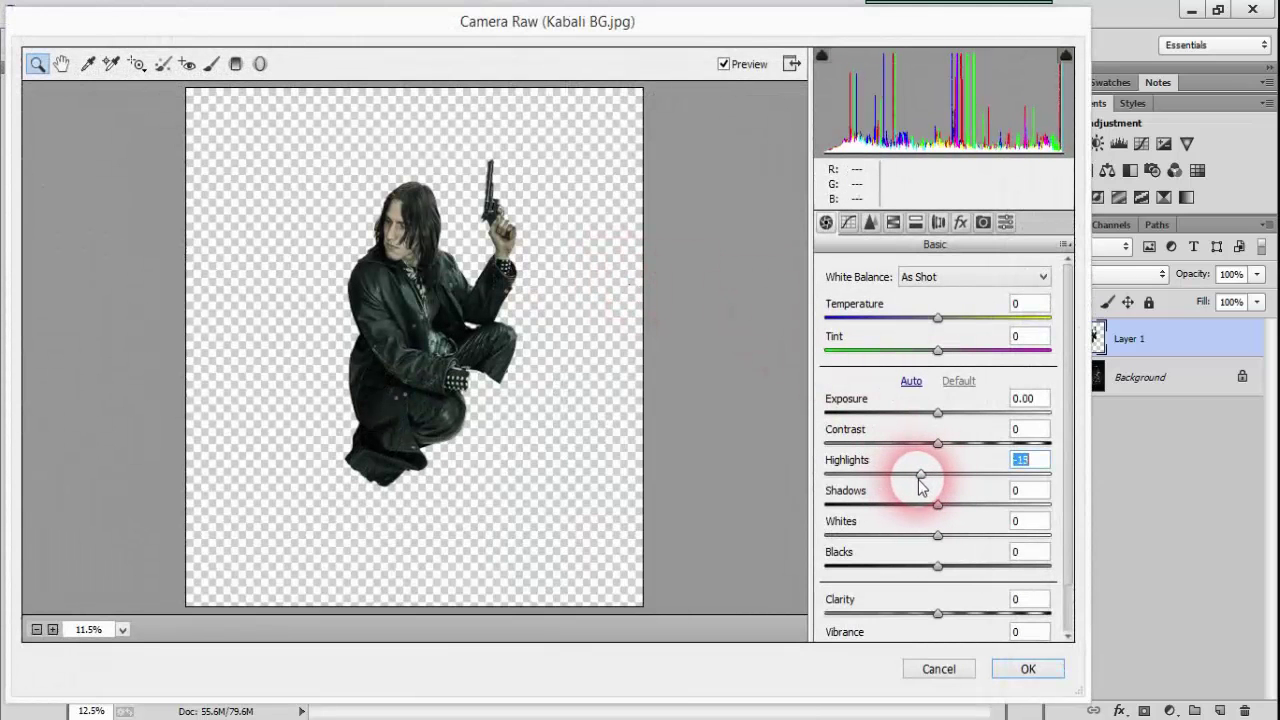
mouse_move(937, 535)
mouse_down()
mouse_move(908, 537)
mouse_move(928, 537)
mouse_up()
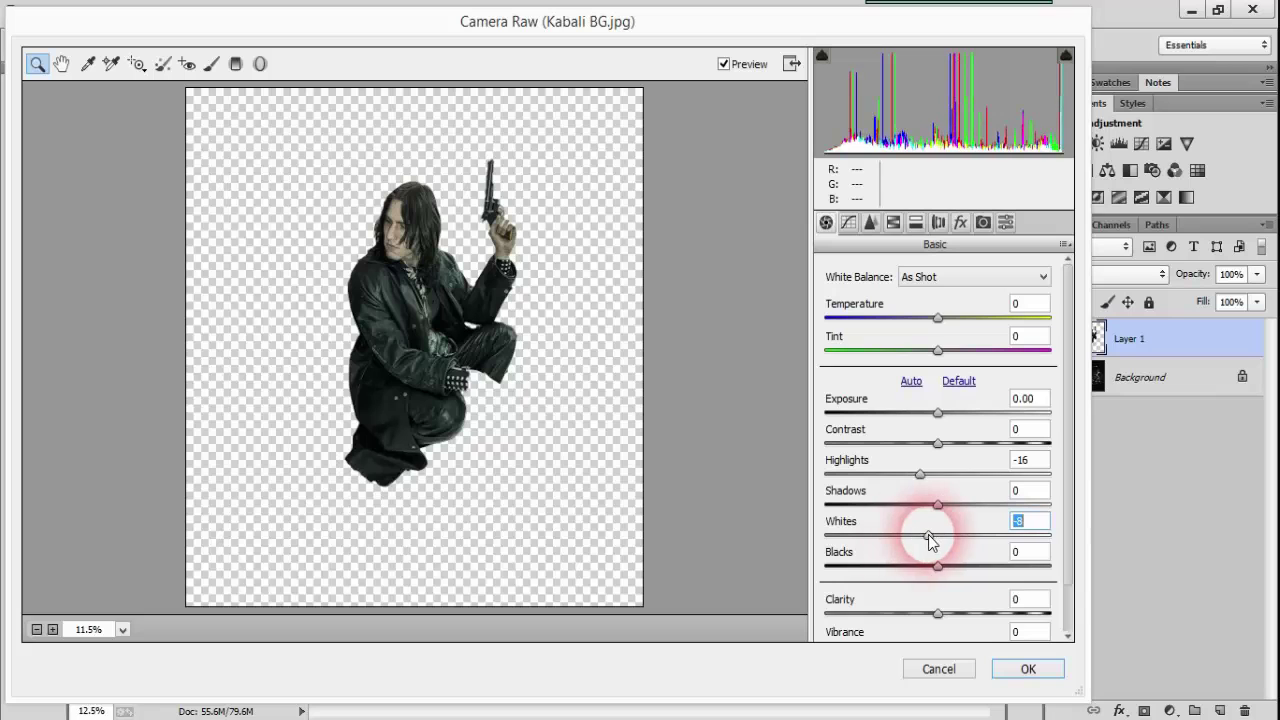
click(998, 656)
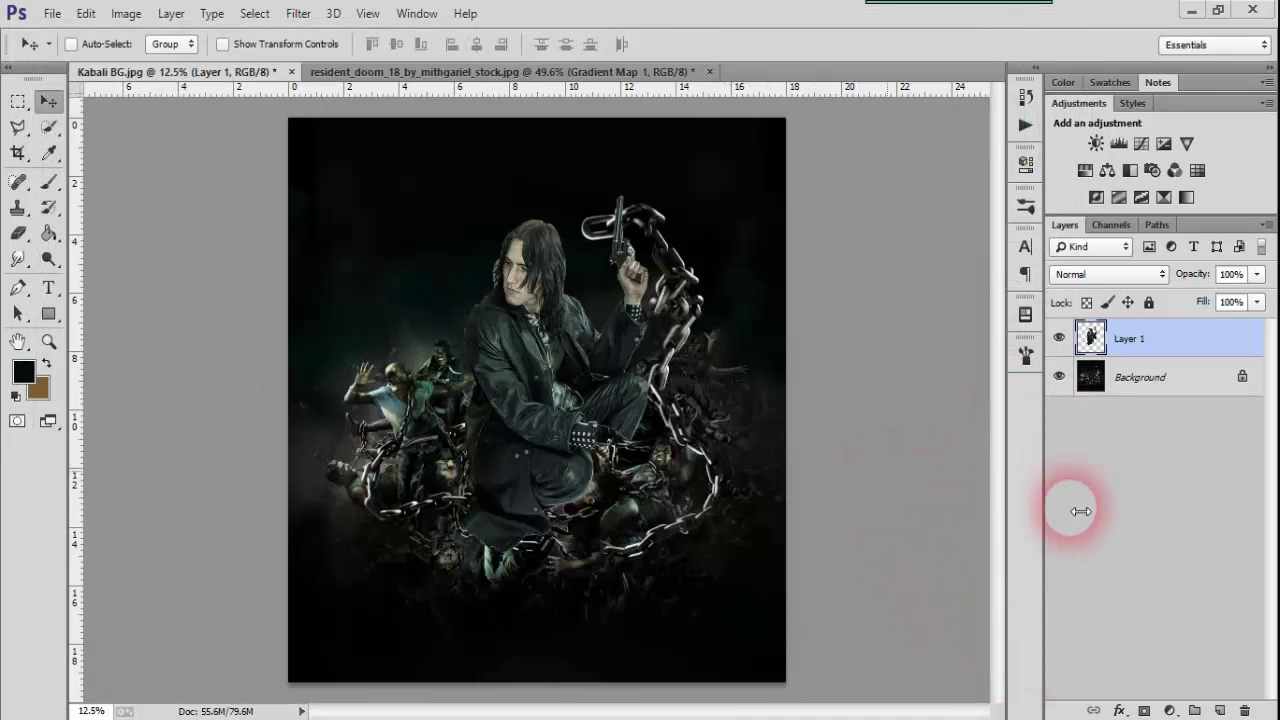
Reselect the man's layer, add a white layer mask and lower its opacity to 46%.
click(1100, 445)
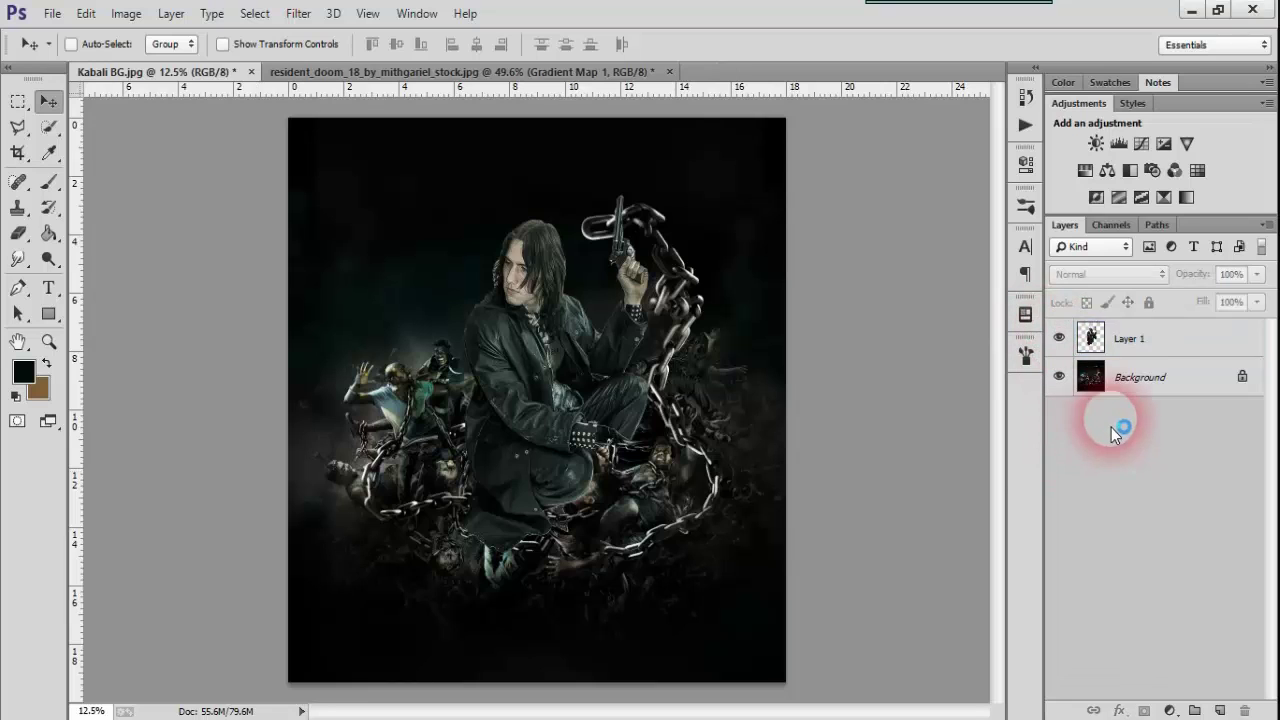
click(1155, 338)
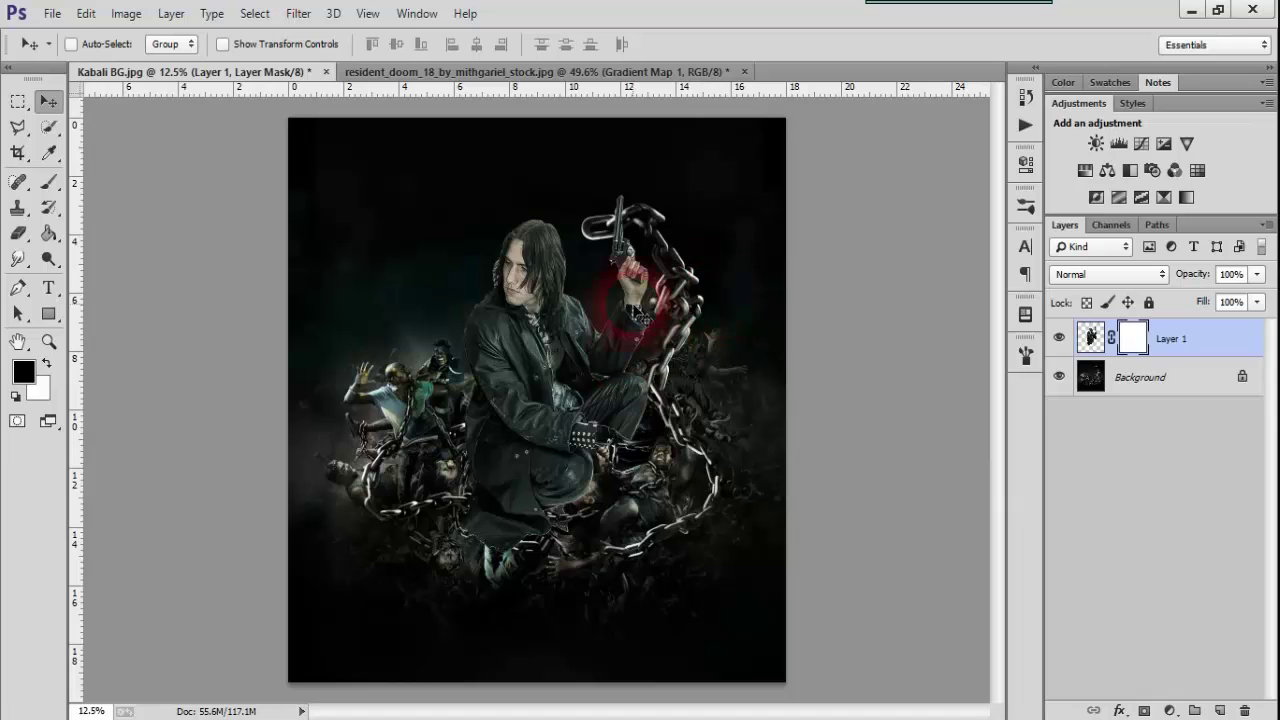
key(ctrl+plus)
key(ctrl+plus)
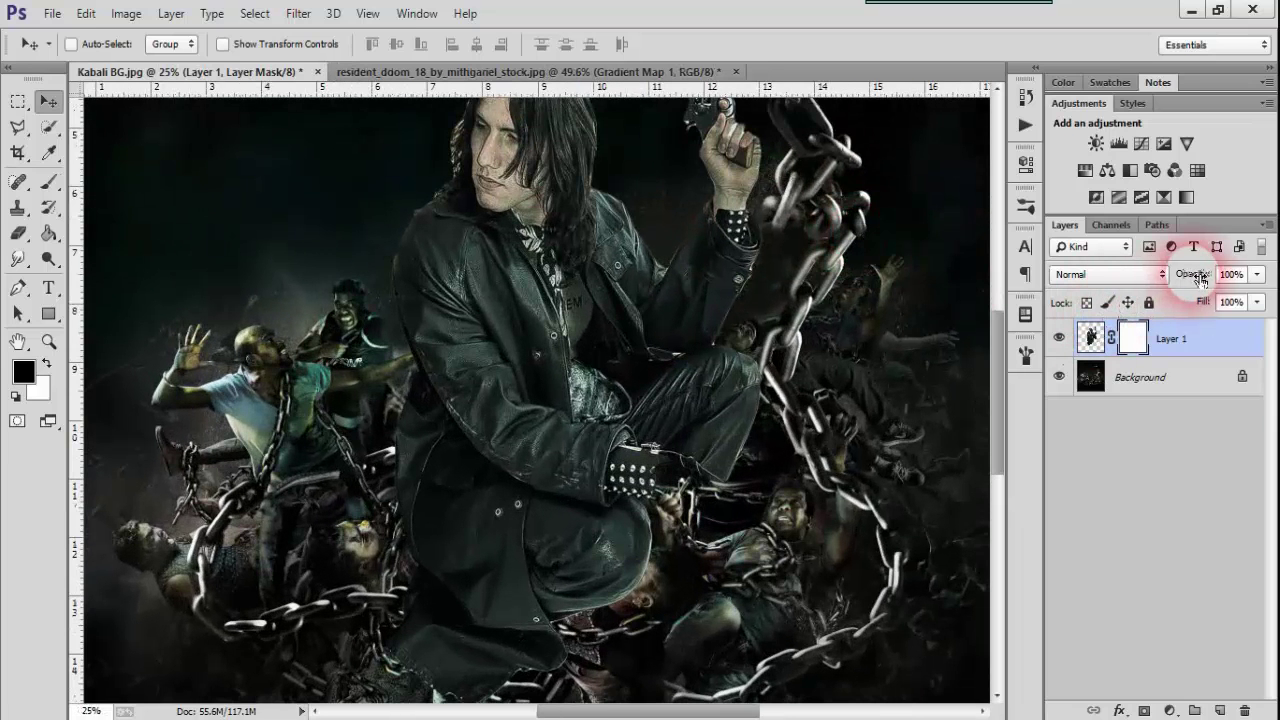
drag(1180, 273, 1148, 287)
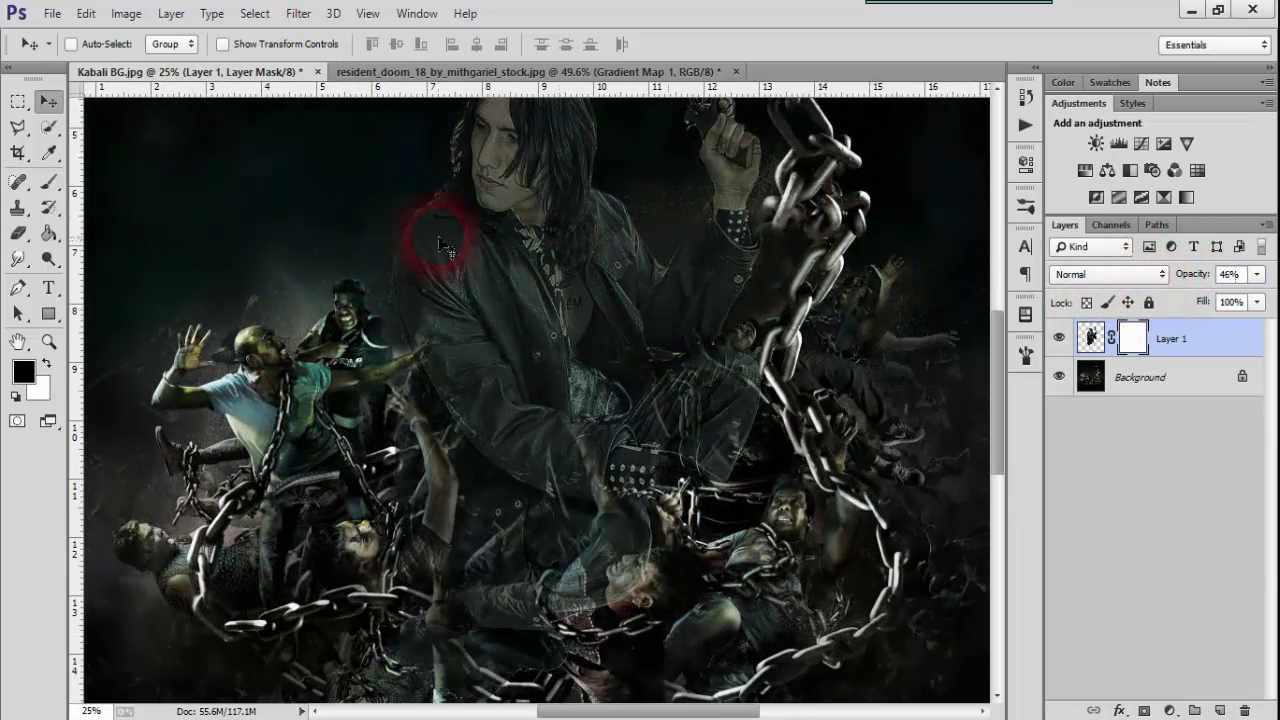
Switch to the Brush tool and enable Shape Dynamics in the brush settings.
click(48, 181)
click(1028, 353)
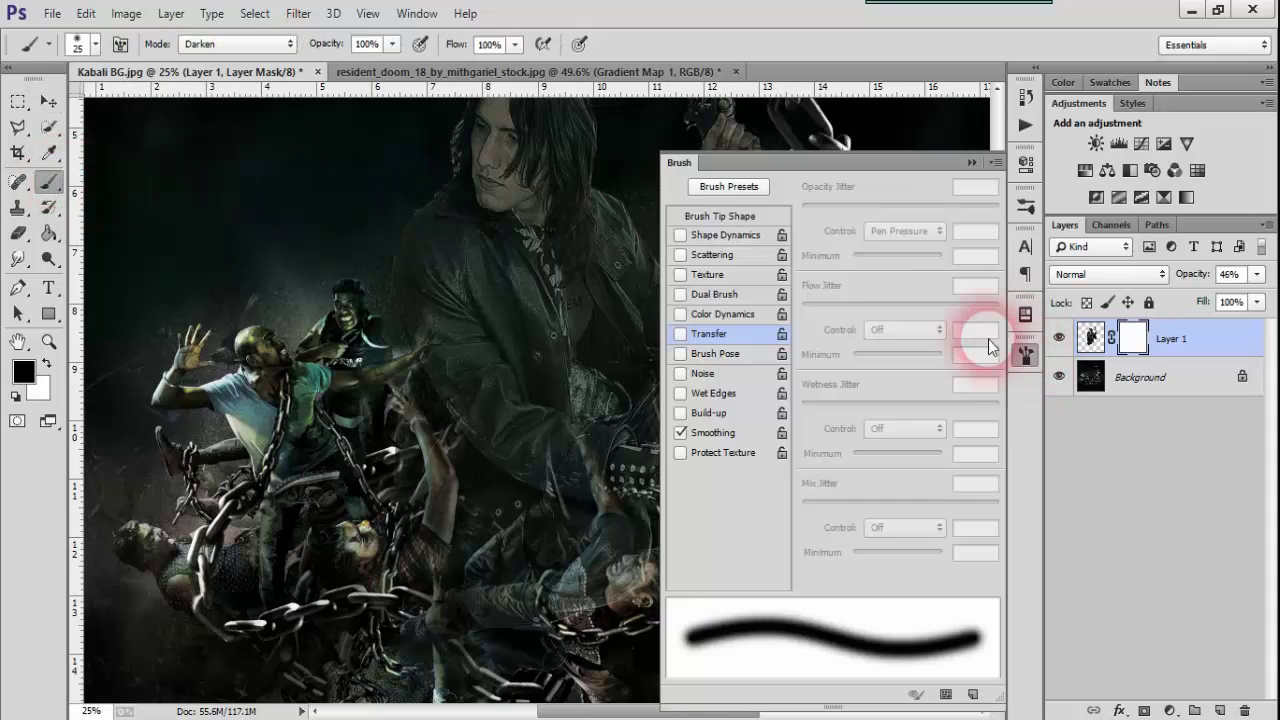
click(720, 235)
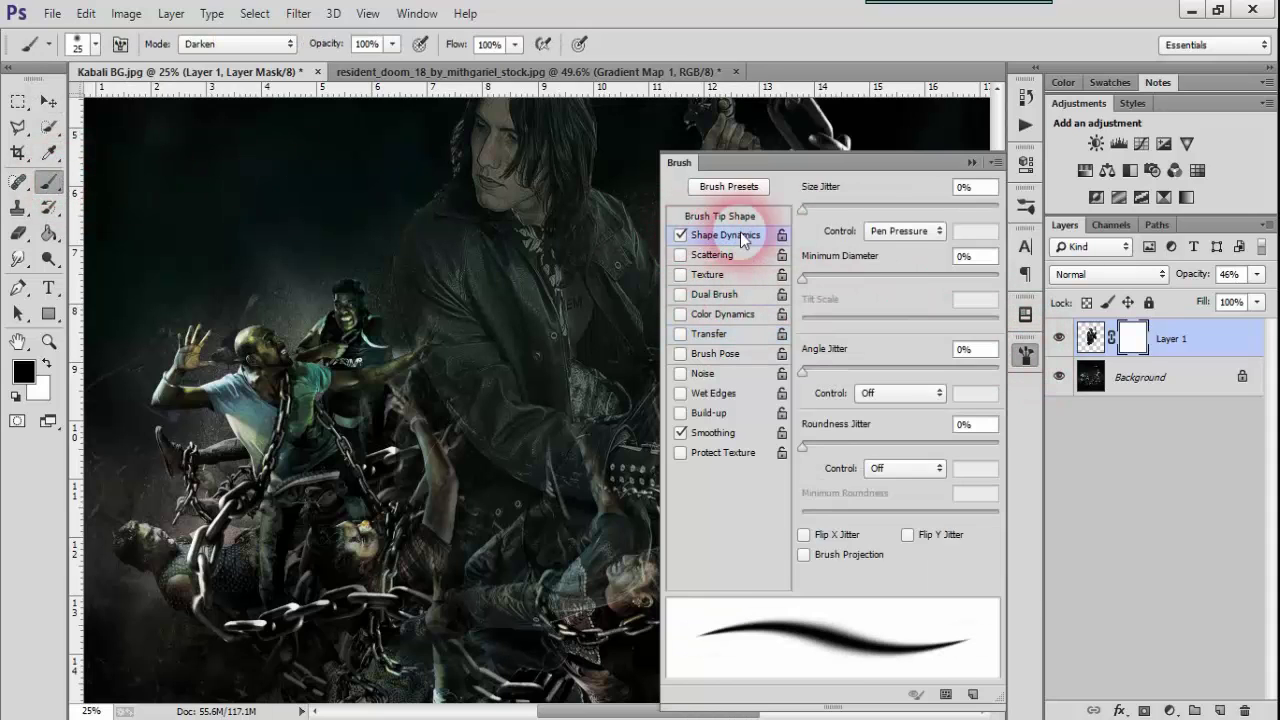
click(971, 162)
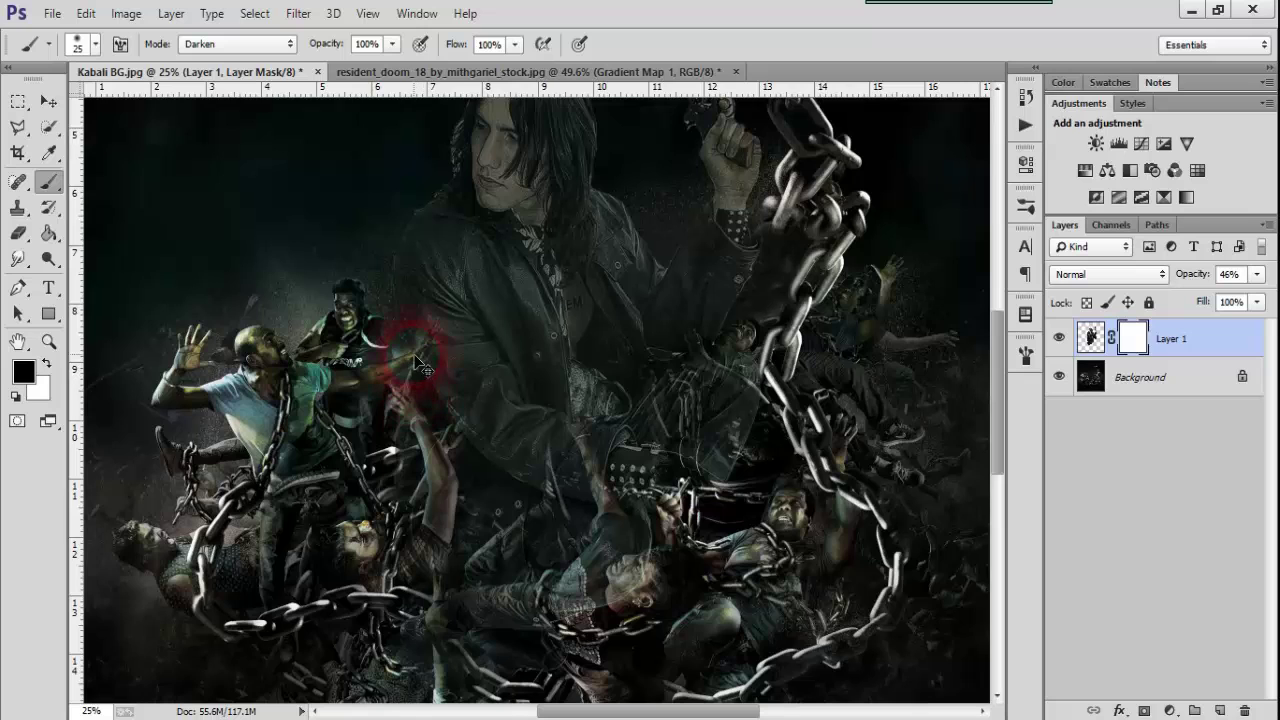
Zoom in and mask the man to reveal the background figure's raised hand and arm.
key(ctrl+plus)
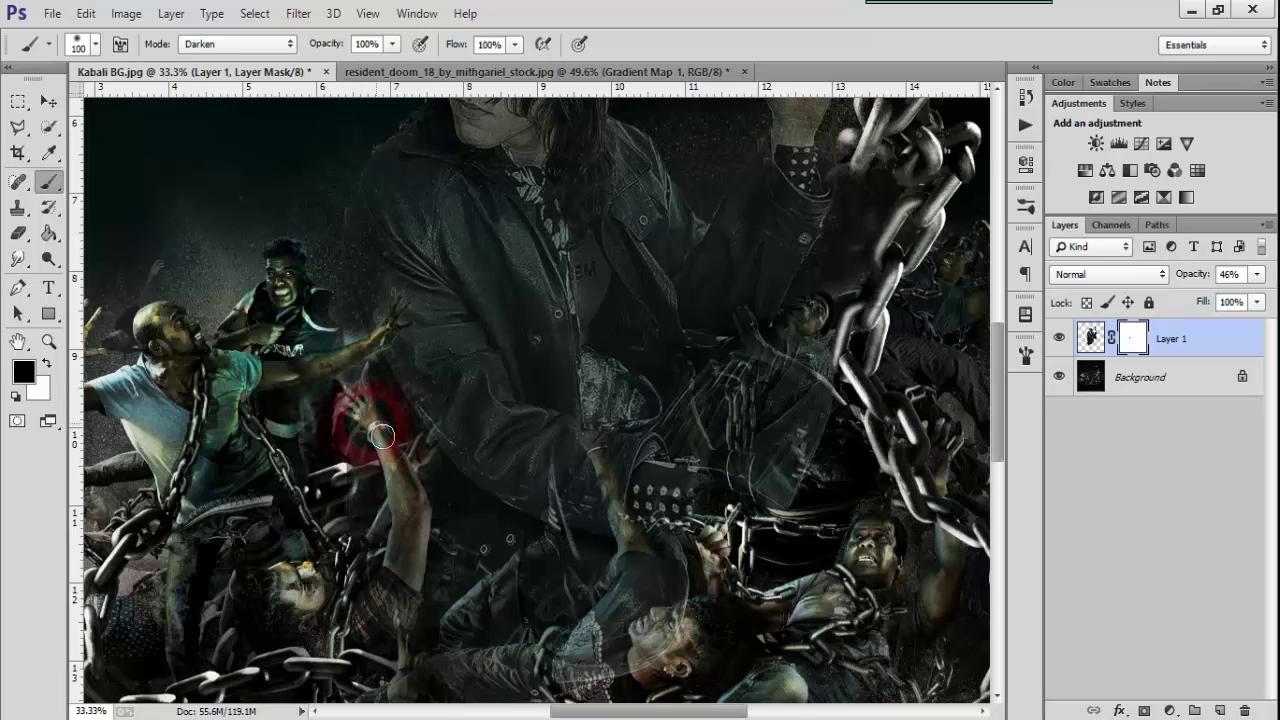
drag(380, 441, 433, 457)
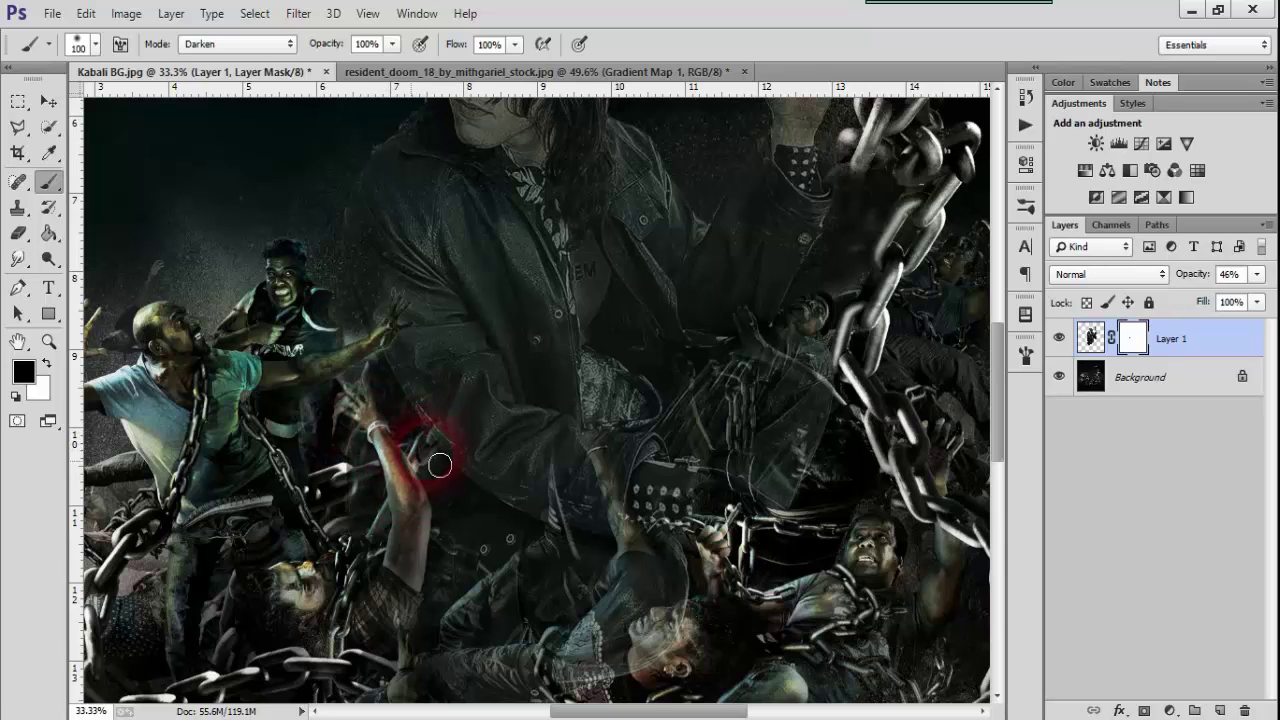
mouse_move(444, 440)
mouse_down()
mouse_move(400, 500)
mouse_move(366, 457)
mouse_move(343, 470)
mouse_move(360, 485)
mouse_move(330, 490)
mouse_move(345, 497)
mouse_move(359, 463)
mouse_move(348, 505)
mouse_move(388, 535)
mouse_move(397, 566)
mouse_up()
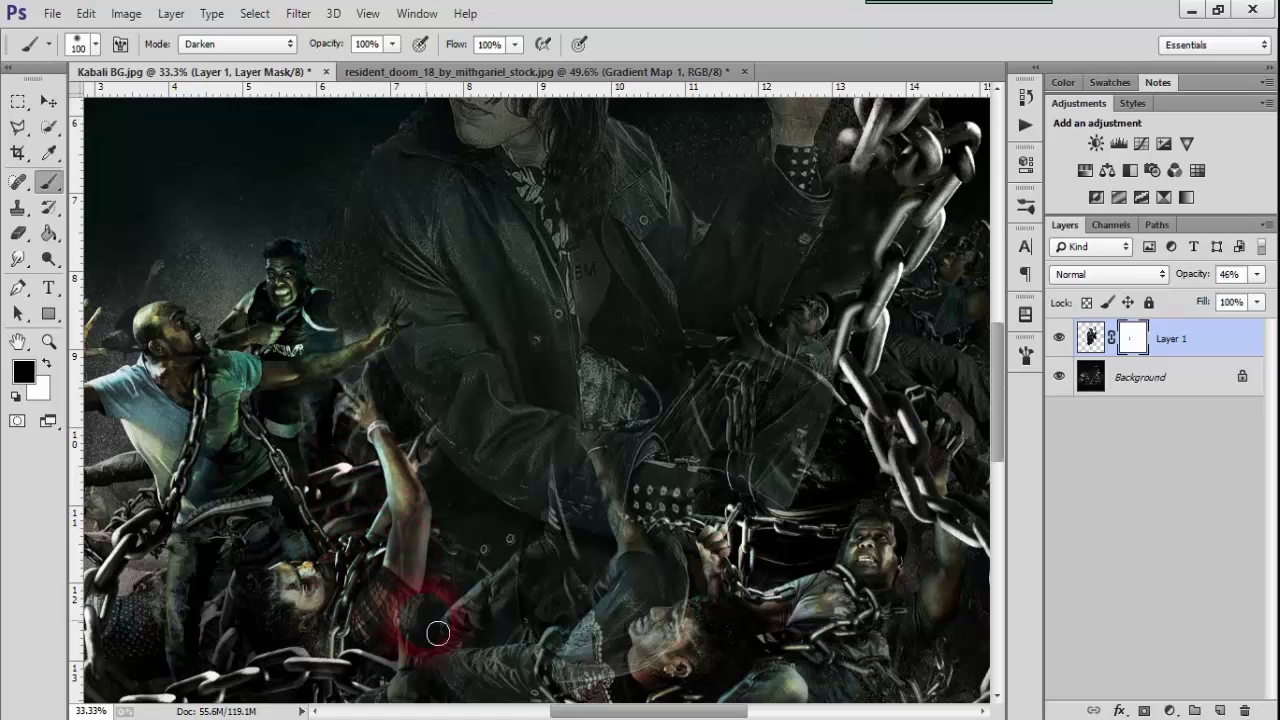
drag(428, 620, 407, 466)
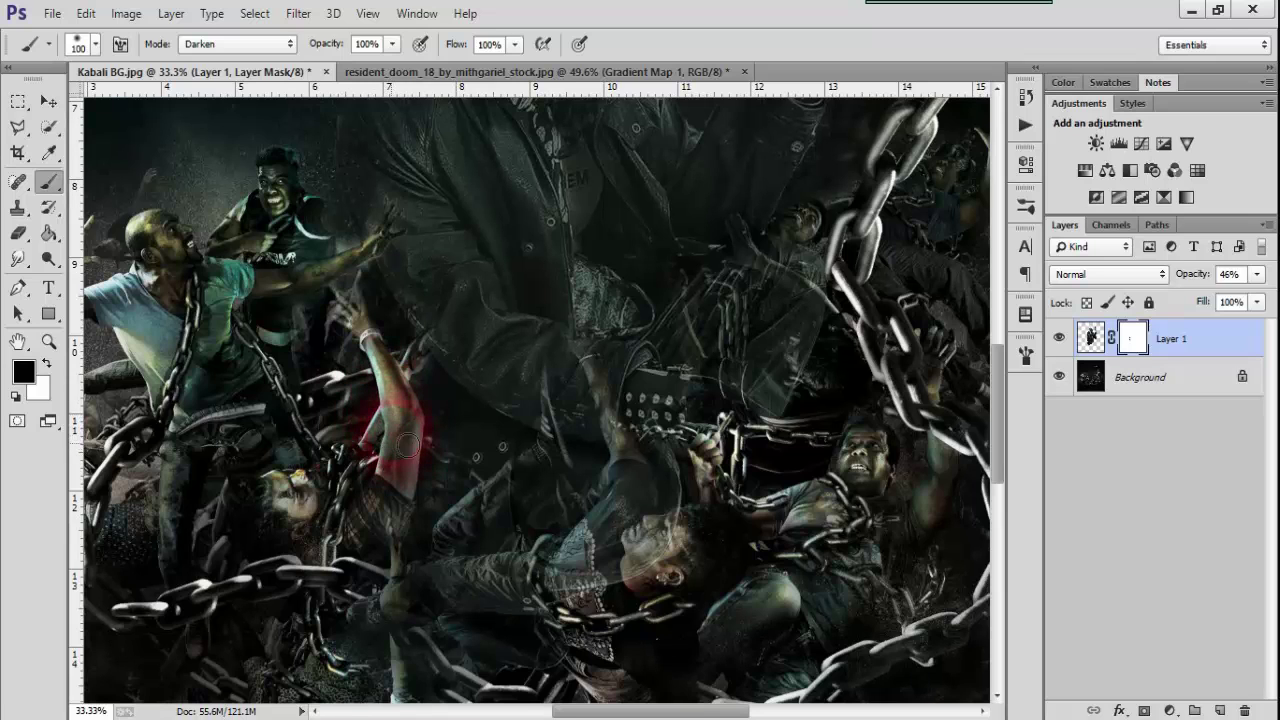
mouse_move(380, 515)
mouse_down()
mouse_move(425, 460)
mouse_move(360, 590)
mouse_move(427, 440)
mouse_move(423, 371)
mouse_move(408, 366)
mouse_move(423, 453)
mouse_move(386, 392)
mouse_move(430, 433)
mouse_move(395, 510)
mouse_move(405, 455)
mouse_move(391, 508)
mouse_up()
drag(401, 449, 390, 475)
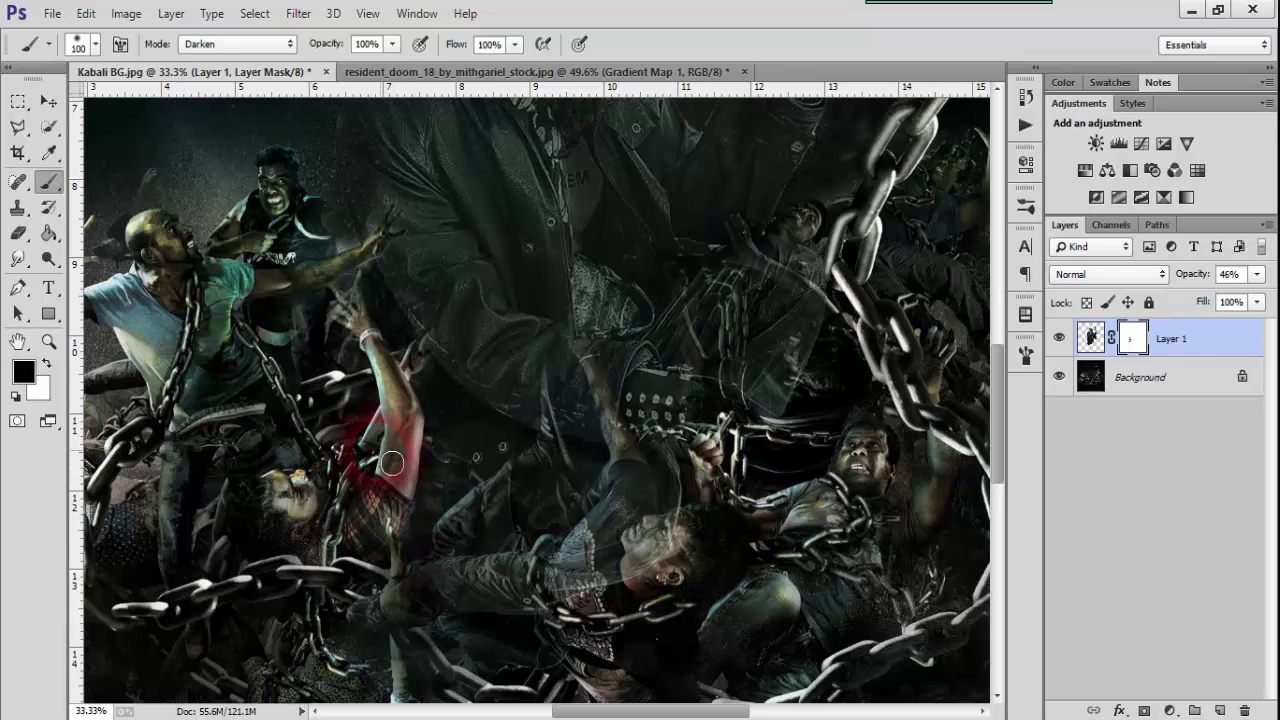
click(447, 517)
drag(401, 566, 422, 521)
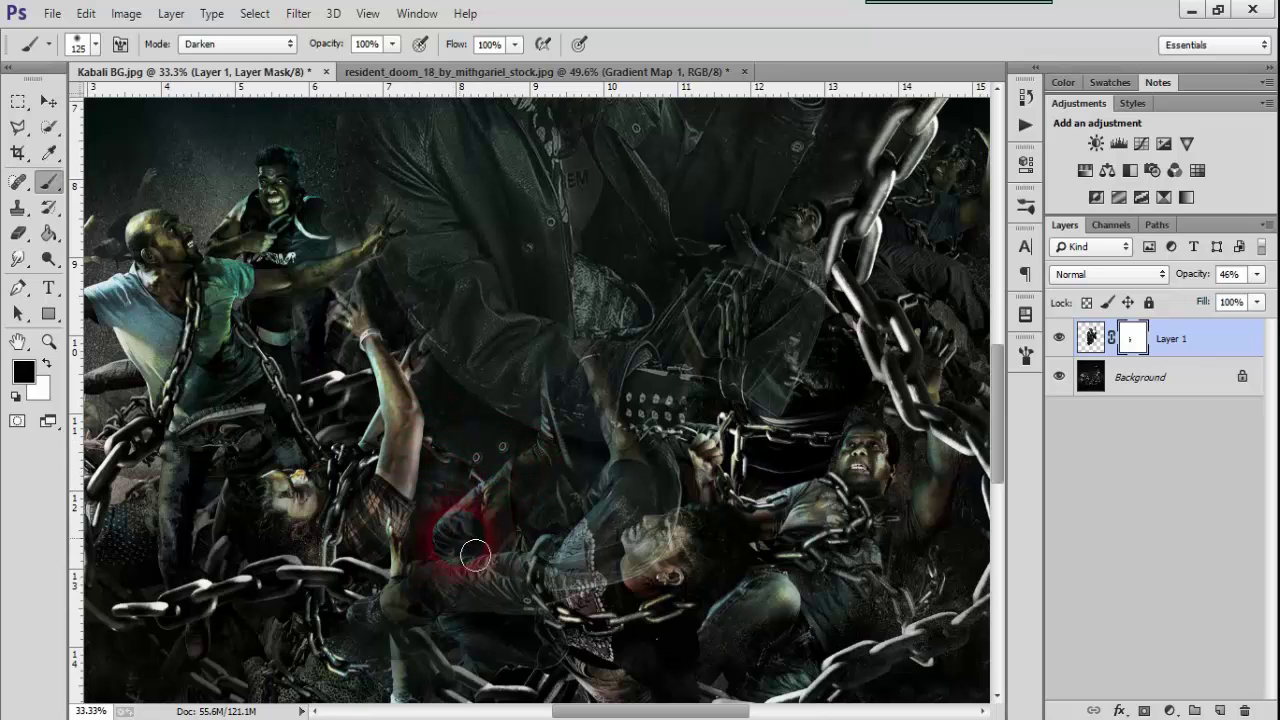
With a larger brush, hide the man over the red shirt, nearby crowd and chest area.
key(bracketright)
key(bracketright)
key(bracketright)
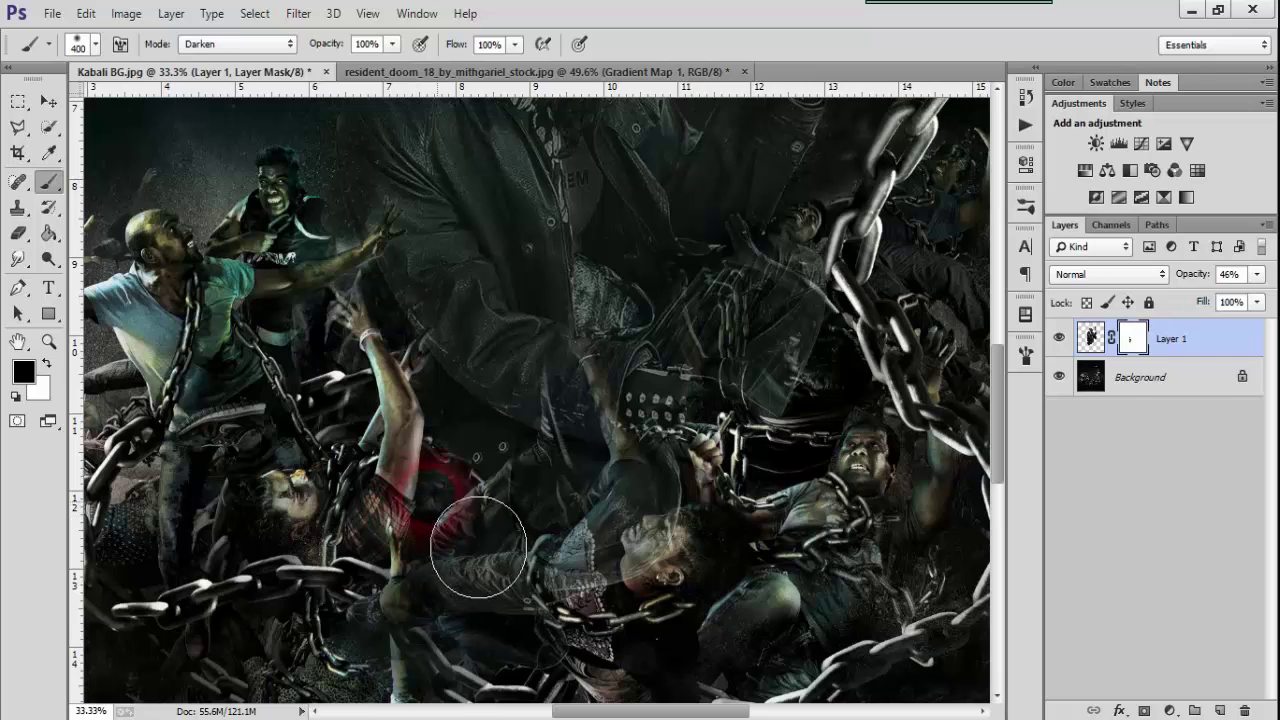
mouse_move(479, 547)
mouse_down()
mouse_move(490, 570)
mouse_move(540, 540)
mouse_move(560, 575)
mouse_move(470, 560)
mouse_move(457, 586)
mouse_move(290, 690)
mouse_move(593, 668)
mouse_move(560, 650)
mouse_move(643, 614)
mouse_move(571, 614)
mouse_move(643, 600)
mouse_move(590, 560)
mouse_up()
key(bracketleft)
key(bracketleft)
key(bracketleft)
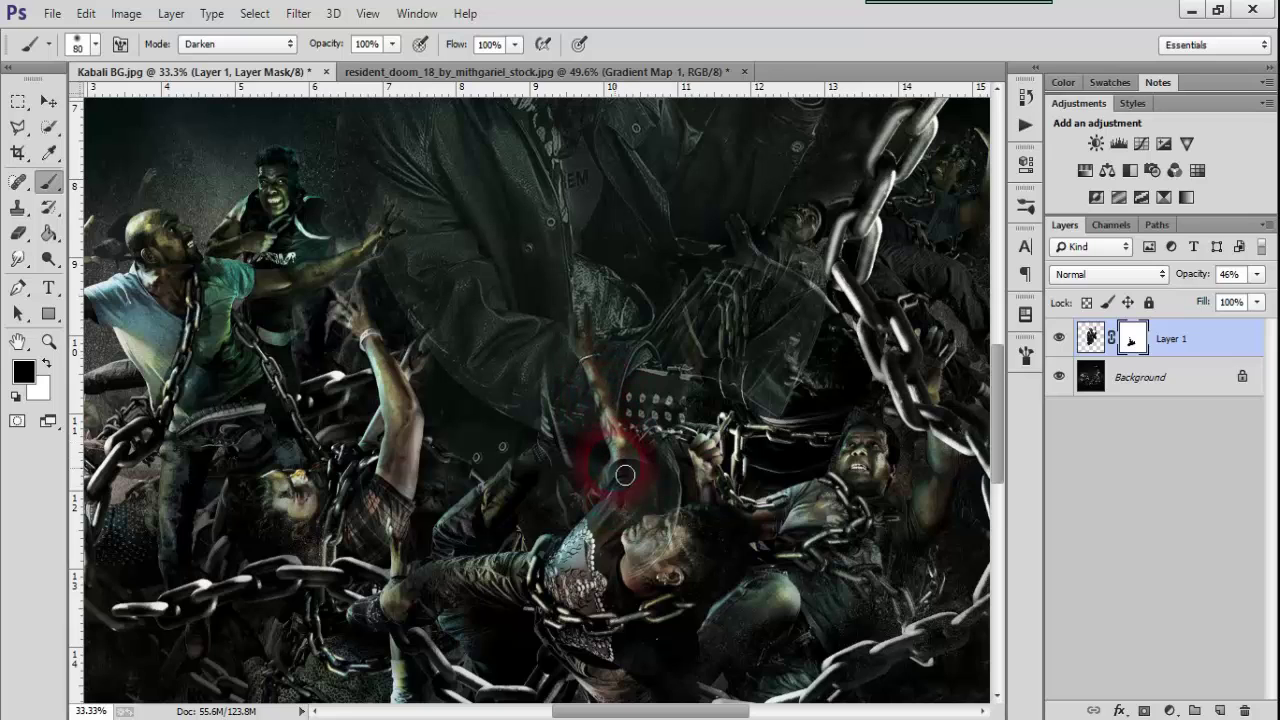
key(bracketright)
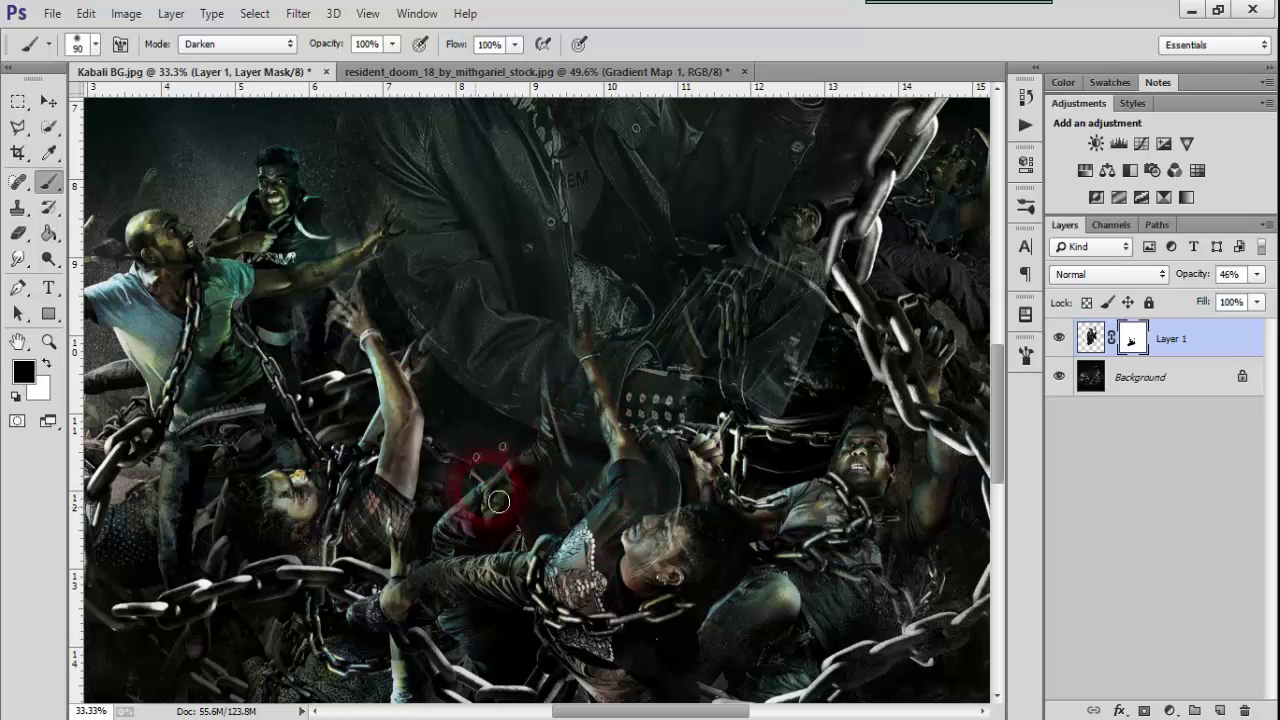
drag(498, 501, 470, 477)
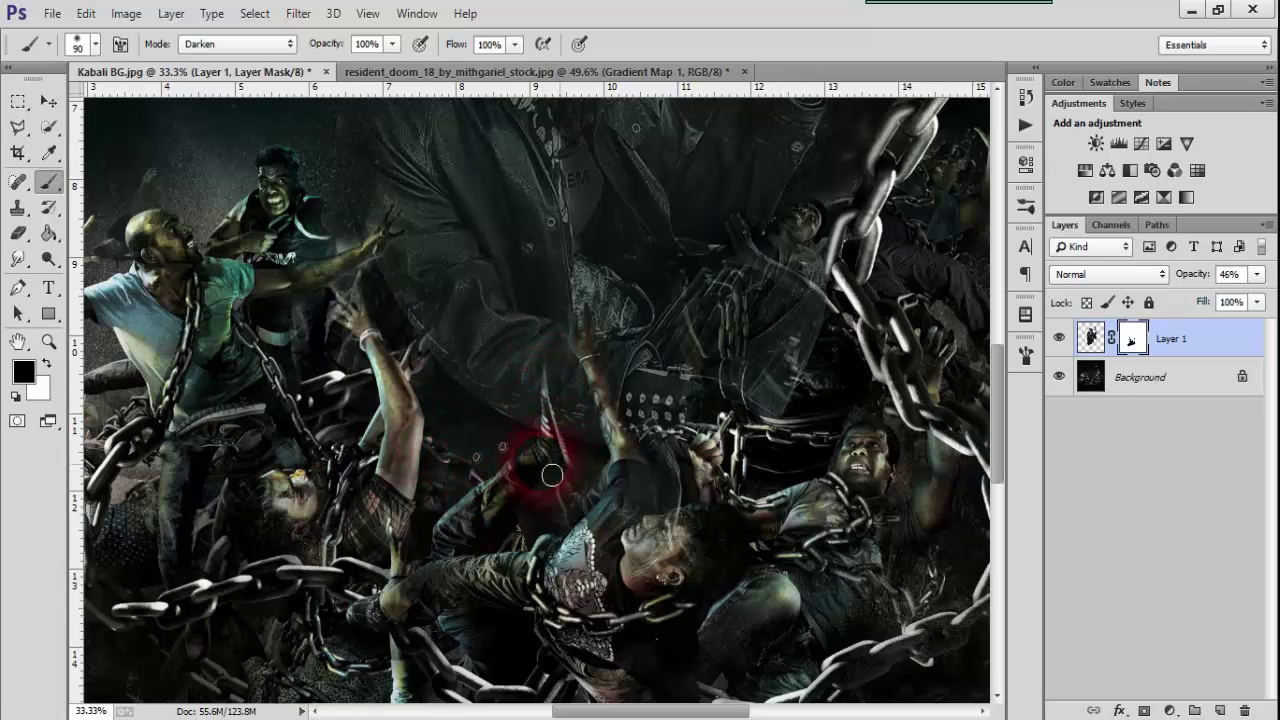
key(bracketright)
mouse_move(580, 509)
mouse_down()
mouse_move(590, 520)
mouse_move(610, 495)
mouse_move(570, 545)
mouse_move(664, 490)
mouse_move(630, 520)
mouse_move(600, 470)
mouse_move(710, 515)
mouse_move(665, 575)
mouse_move(780, 528)
mouse_move(682, 460)
mouse_move(762, 453)
mouse_move(866, 509)
mouse_move(803, 513)
mouse_move(609, 386)
mouse_move(643, 391)
mouse_move(650, 413)
mouse_up()
Mask the man away along the chain and over the crowd figures.
key(bracketright)
key(bracketright)
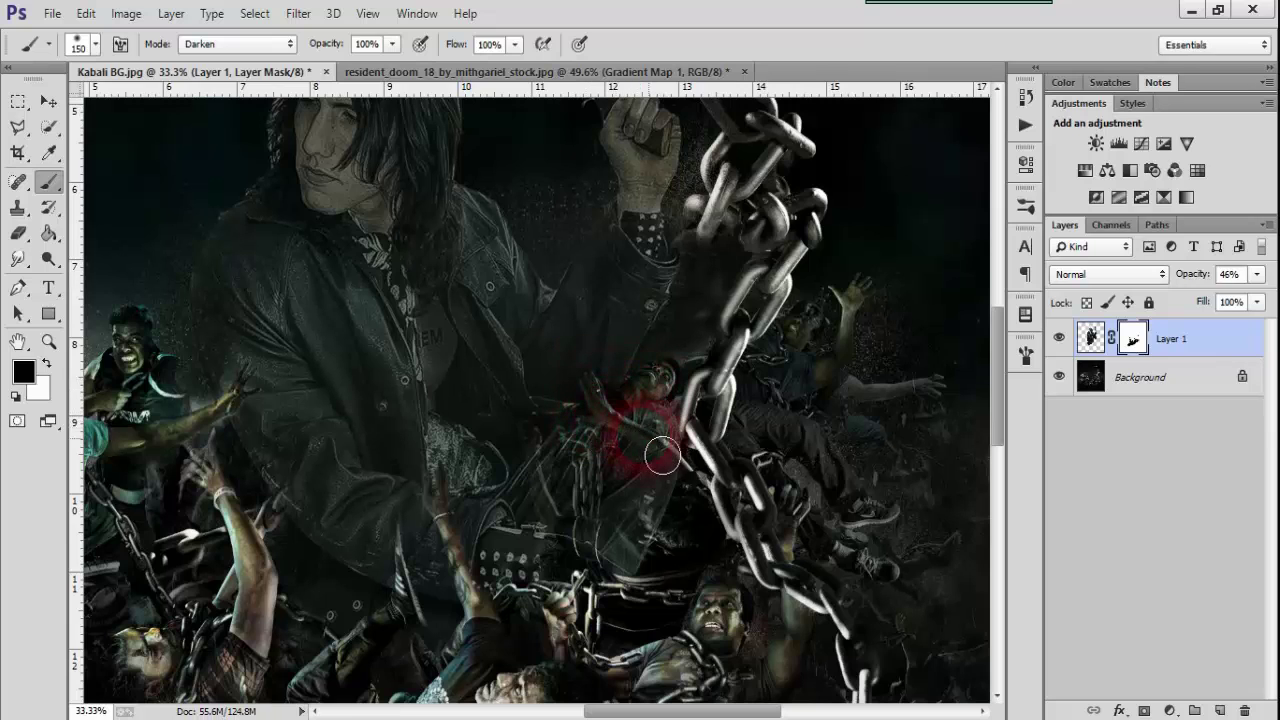
drag(688, 466, 706, 500)
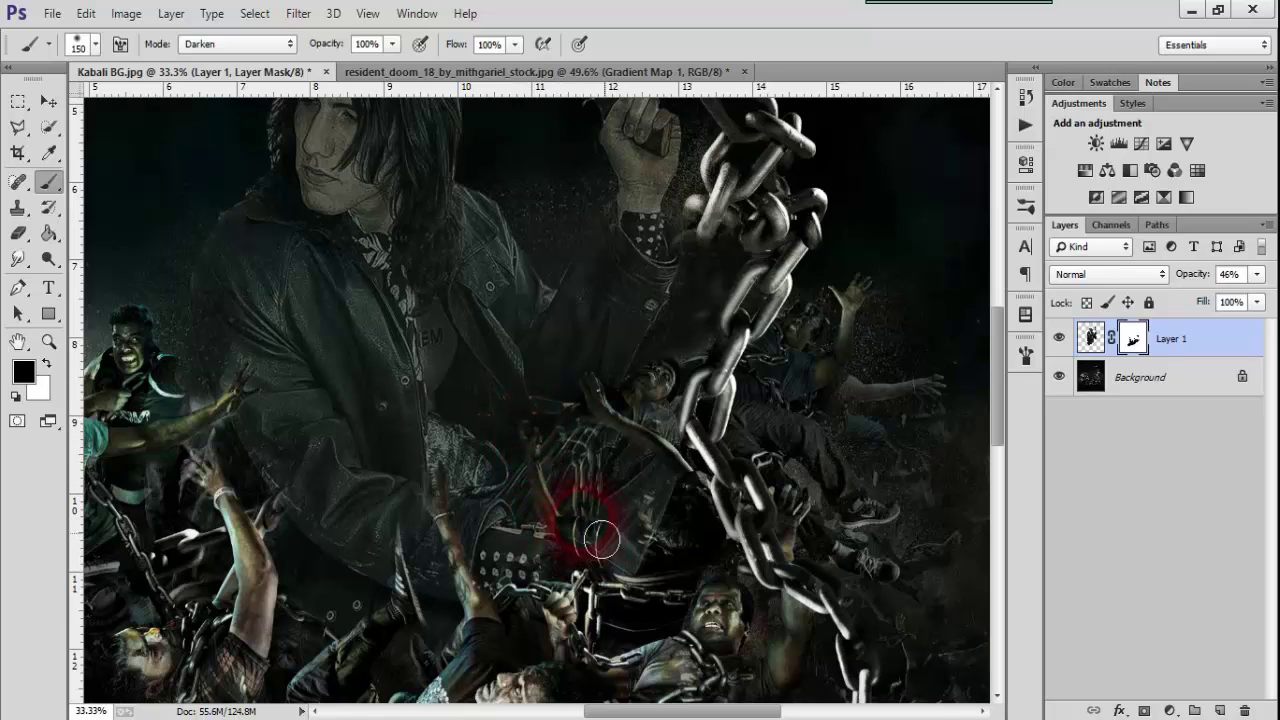
mouse_move(617, 562)
mouse_down()
mouse_move(641, 541)
mouse_move(672, 552)
mouse_up()
drag(640, 598, 654, 595)
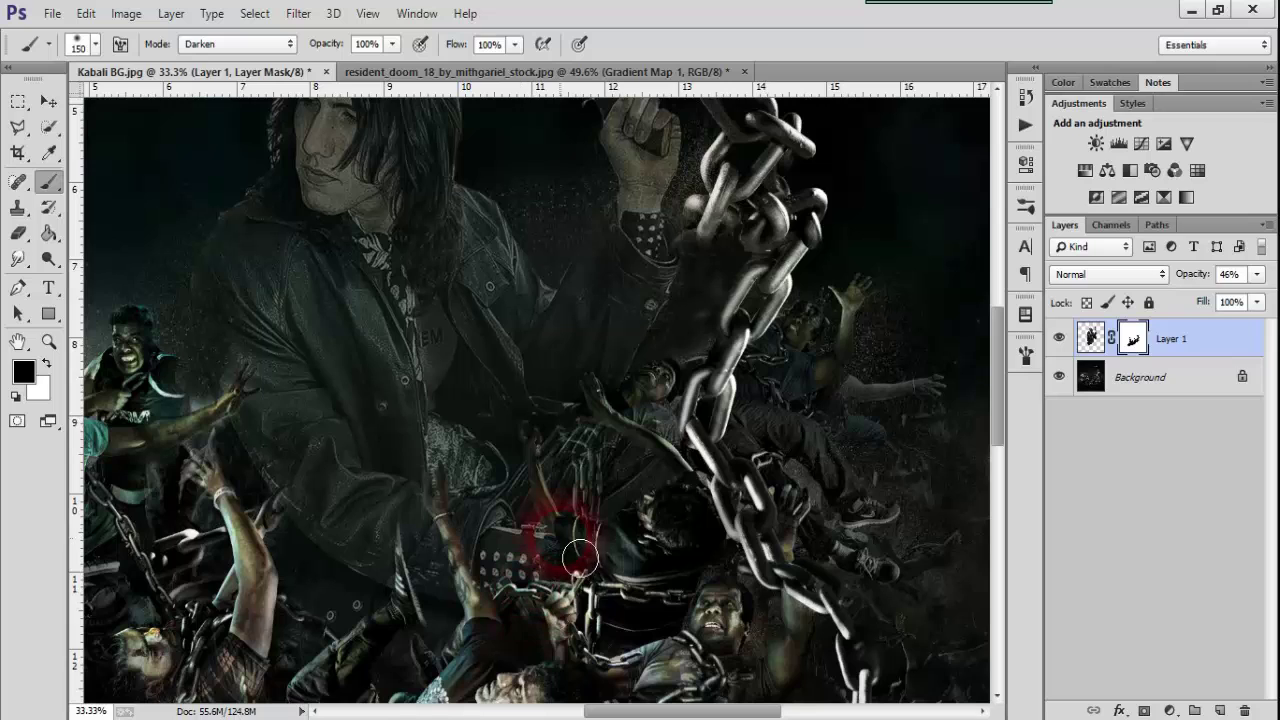
drag(771, 291, 831, 373)
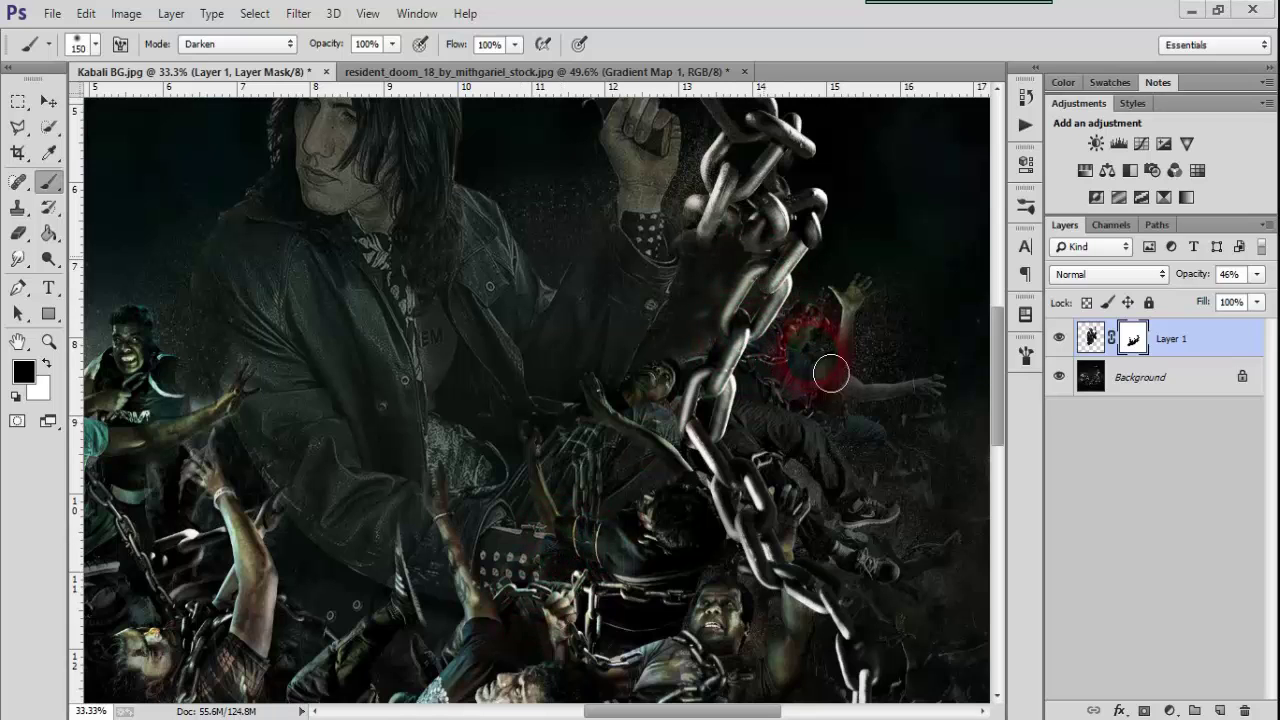
drag(757, 300, 751, 299)
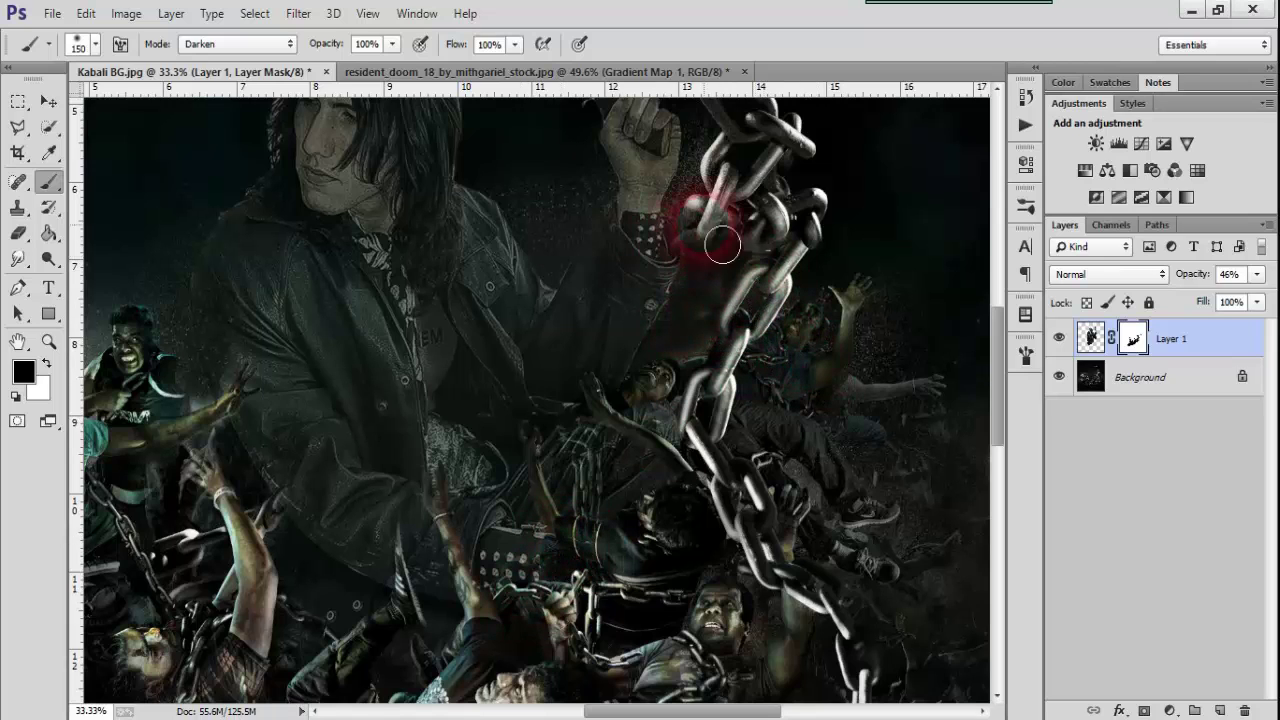
Fit the poster on screen, set Layer 1 to 100% opacity and toggle the mask to compare.
key(ctrl+0)
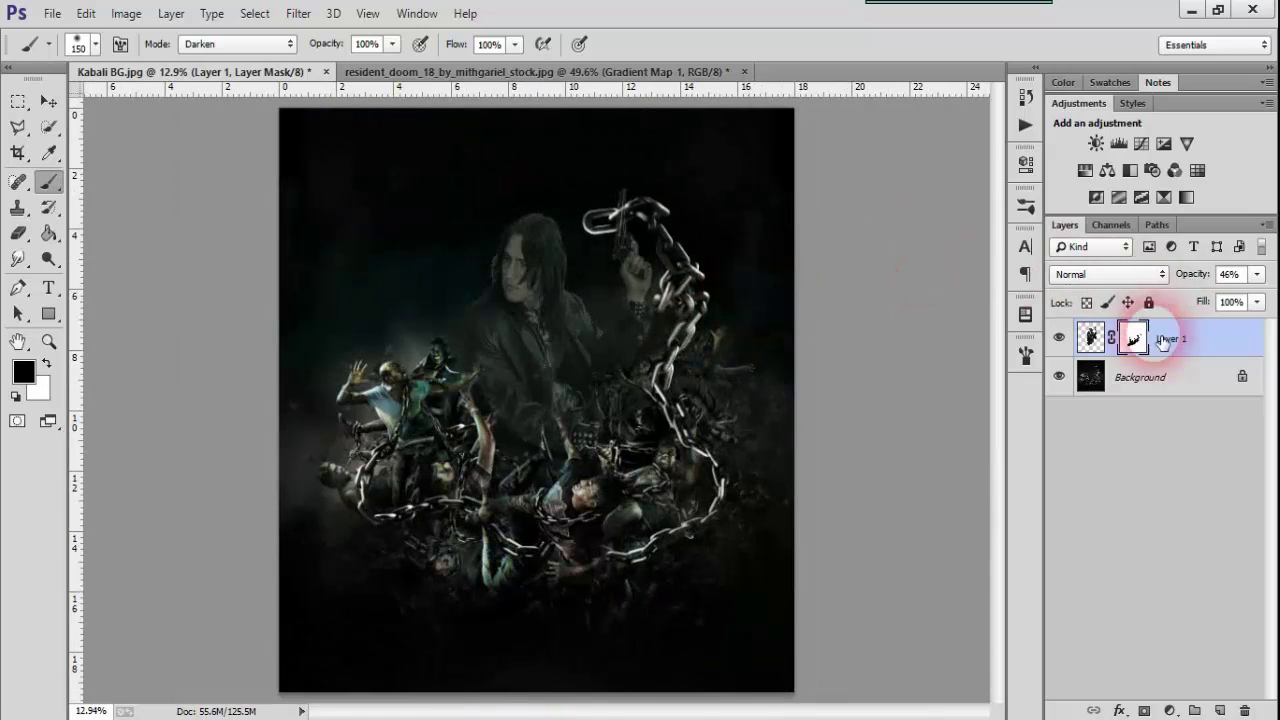
drag(1243, 258, 1266, 250)
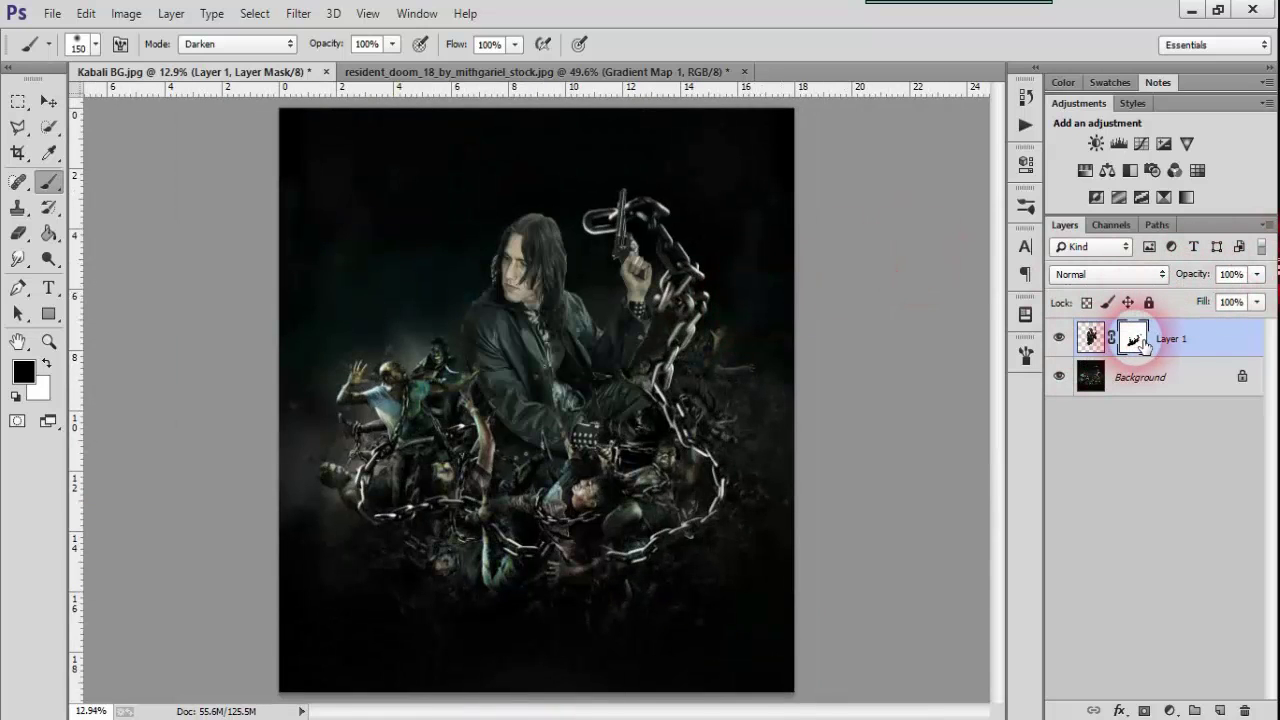
shift+click(1140, 345)
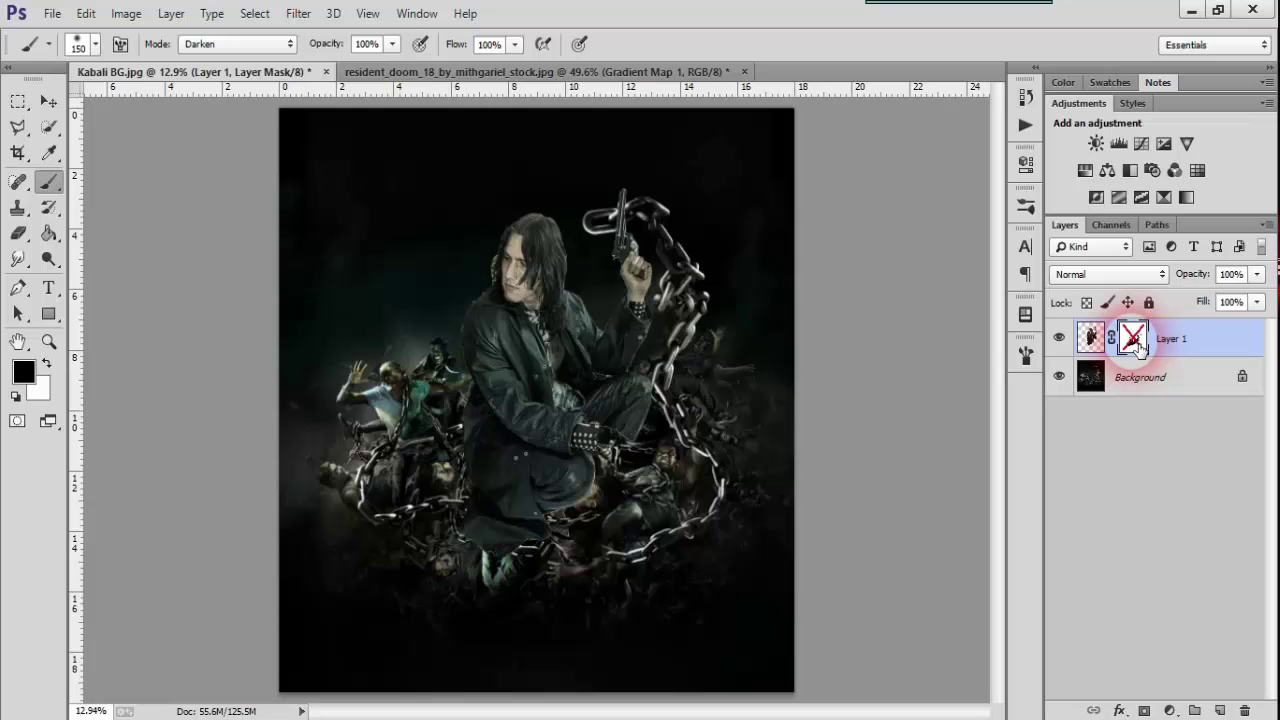
shift+click(1133, 340)
shift+click(1133, 340)
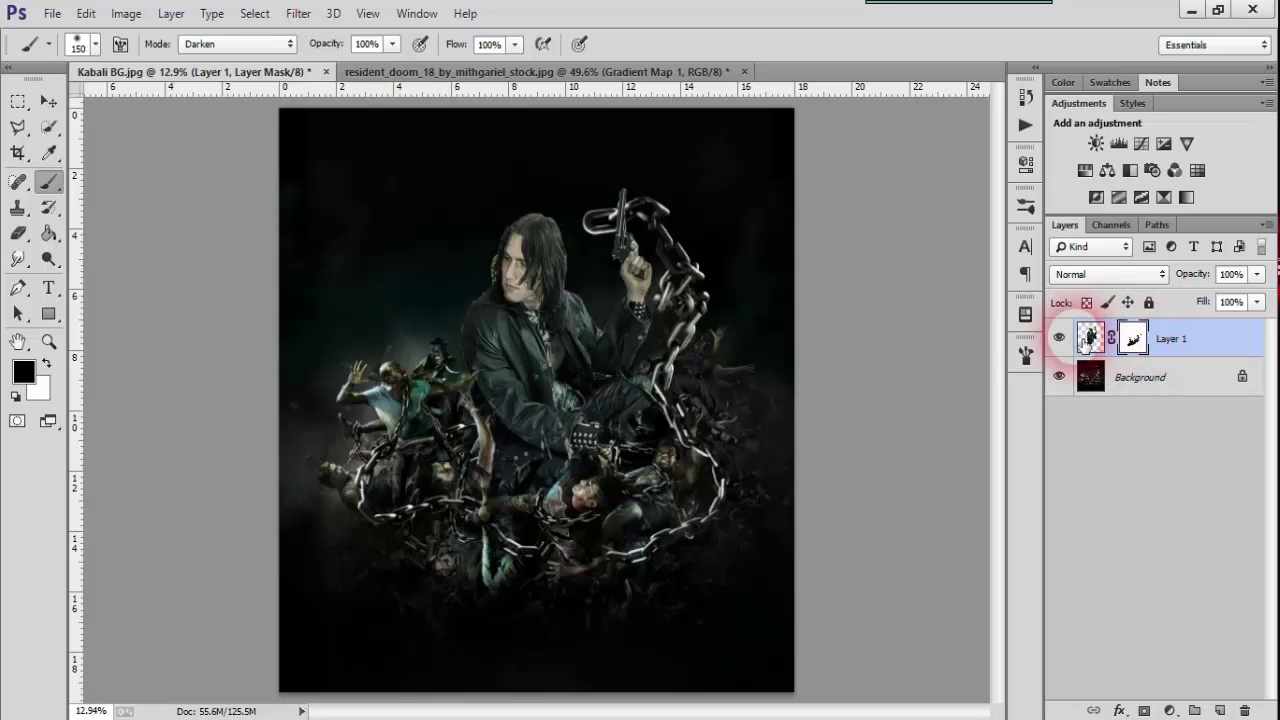
Add a new layer clipped to the man's layer and enable brush Transfer.
click(1219, 710)
right_click(1145, 340)
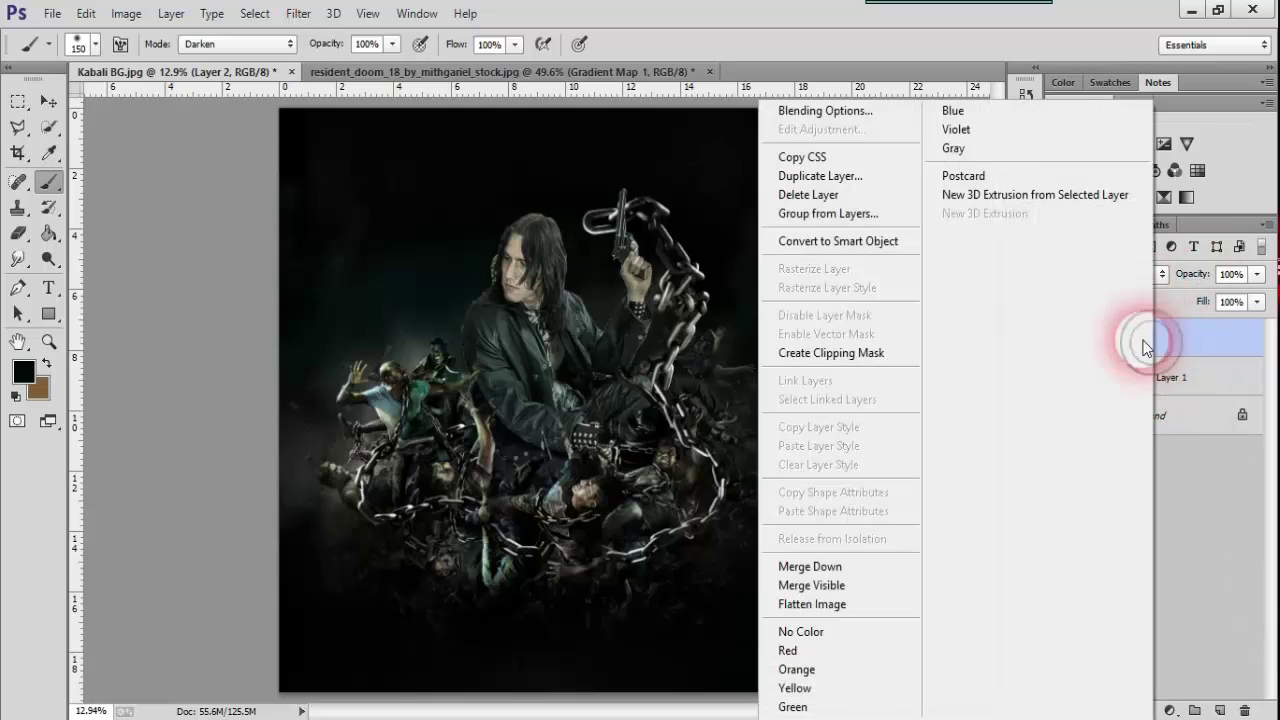
click(857, 352)
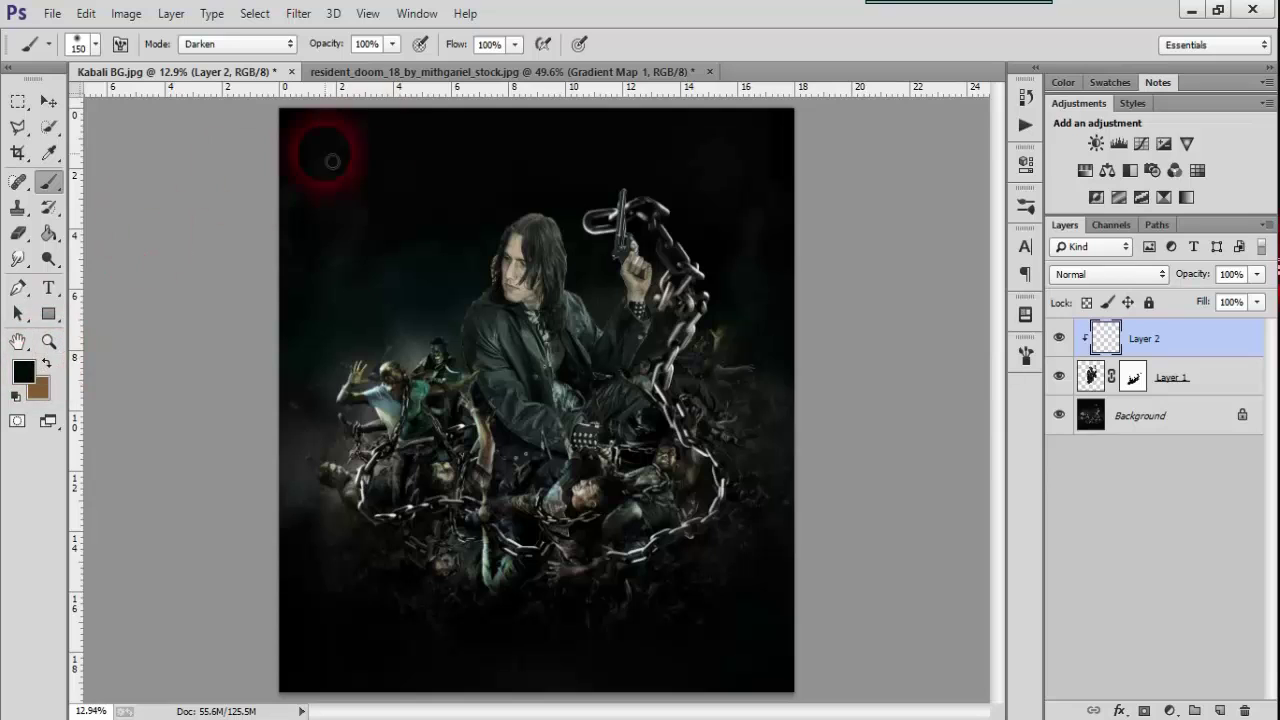
click(1025, 353)
click(709, 333)
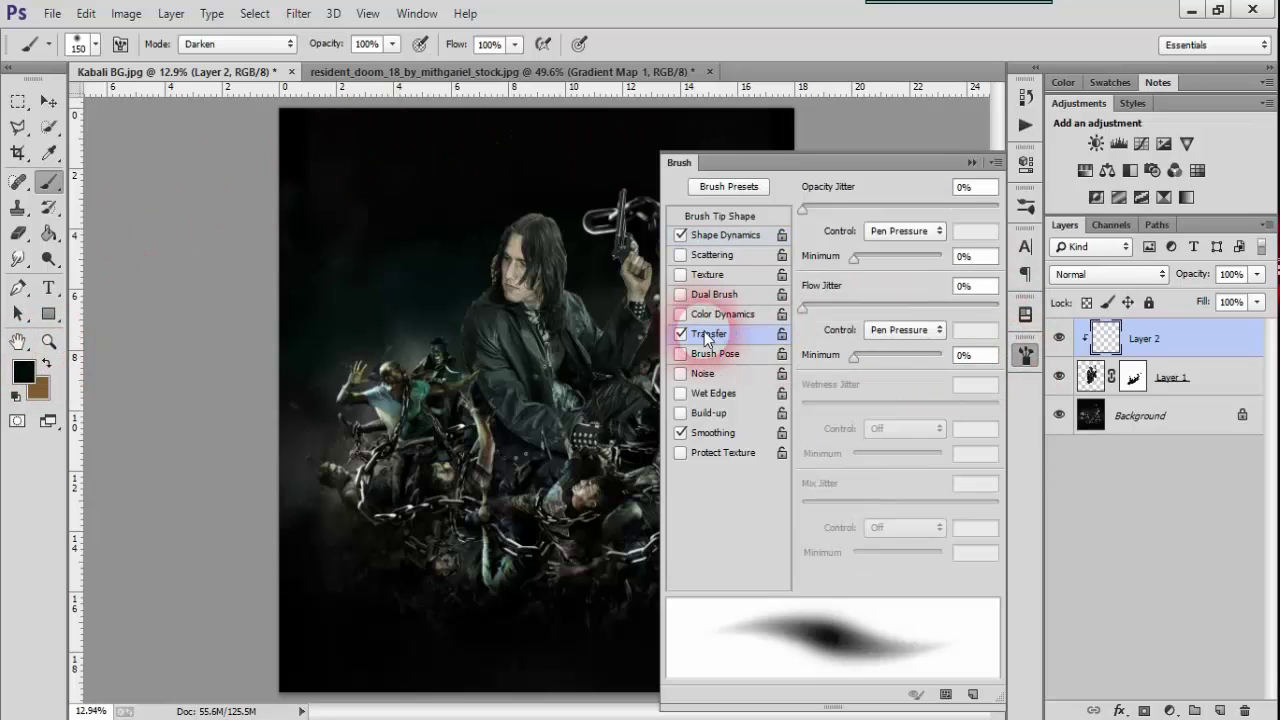
click(970, 162)
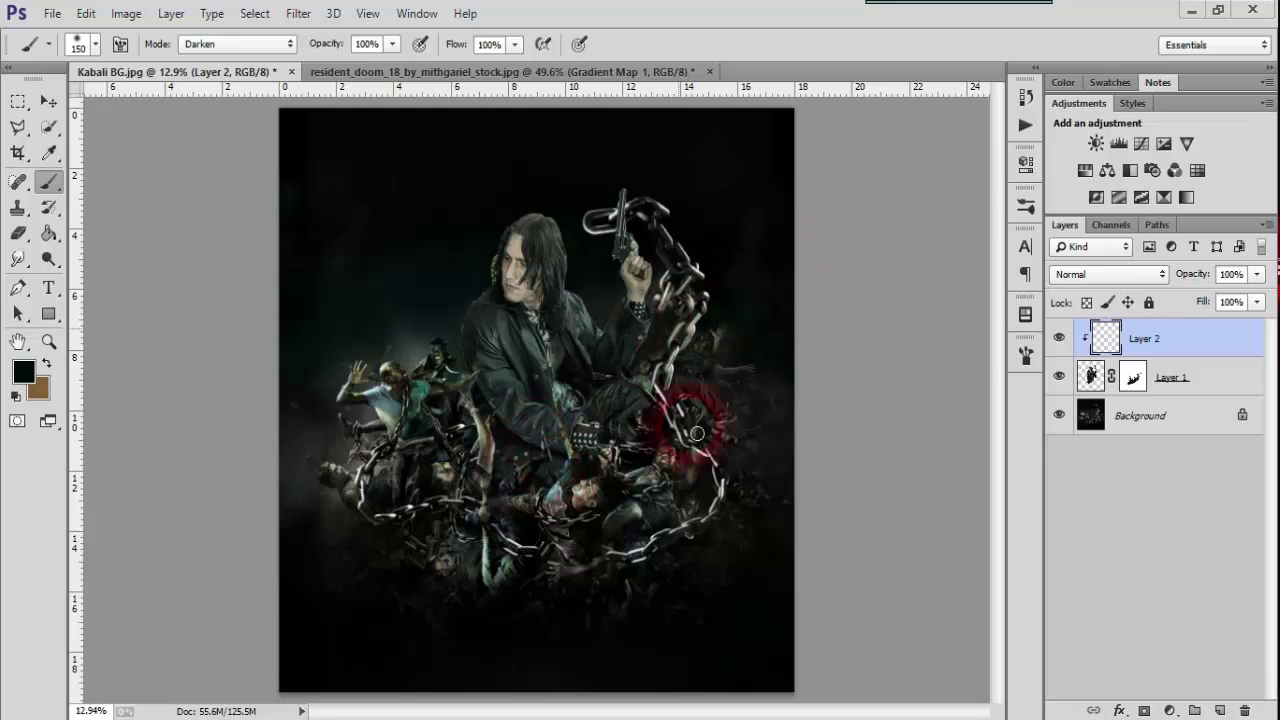
Resize the brush, paint soft dark shading over the man, and undo the chest blot.
right_click(730, 292)
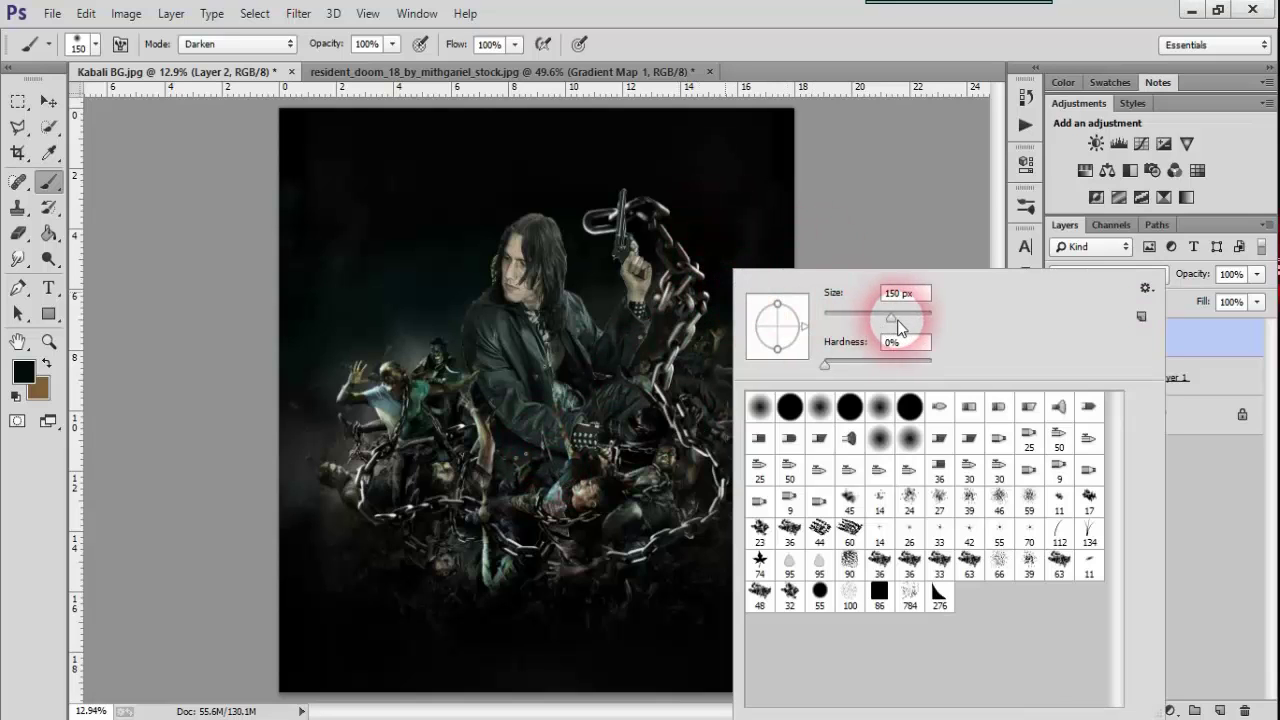
drag(897, 320, 929, 310)
click(889, 206)
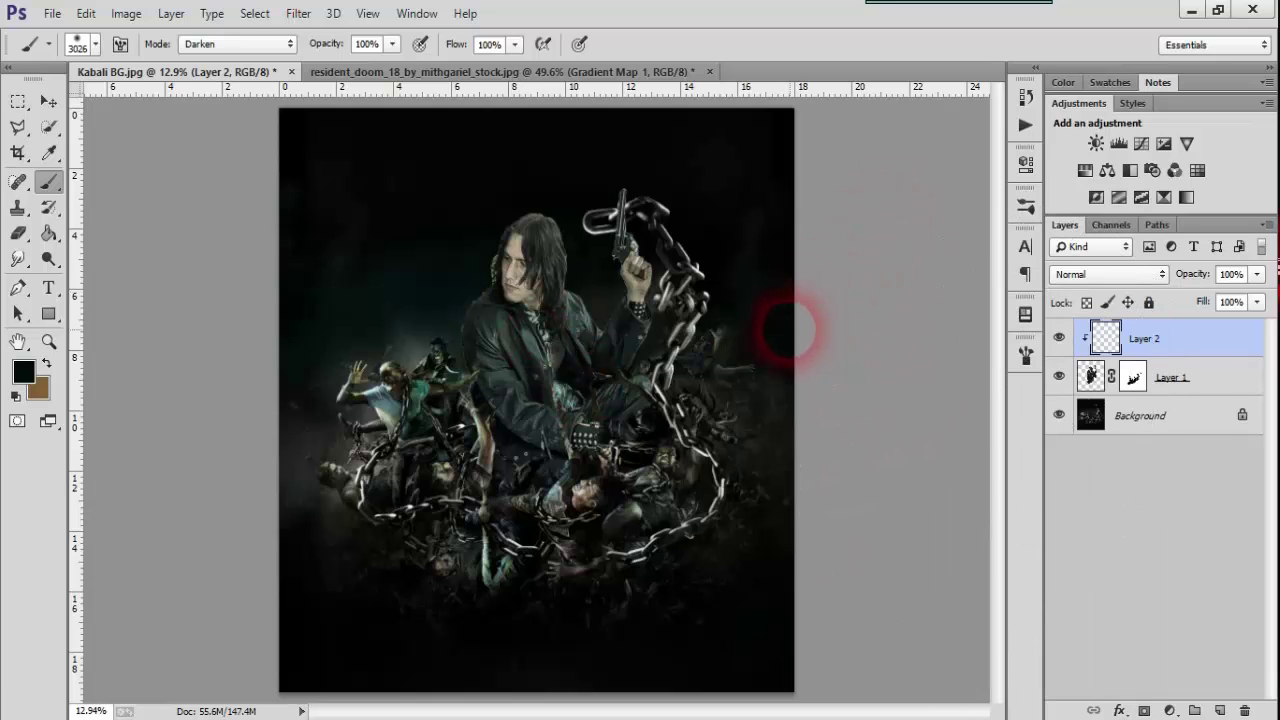
right_click(789, 328)
drag(987, 321, 975, 318)
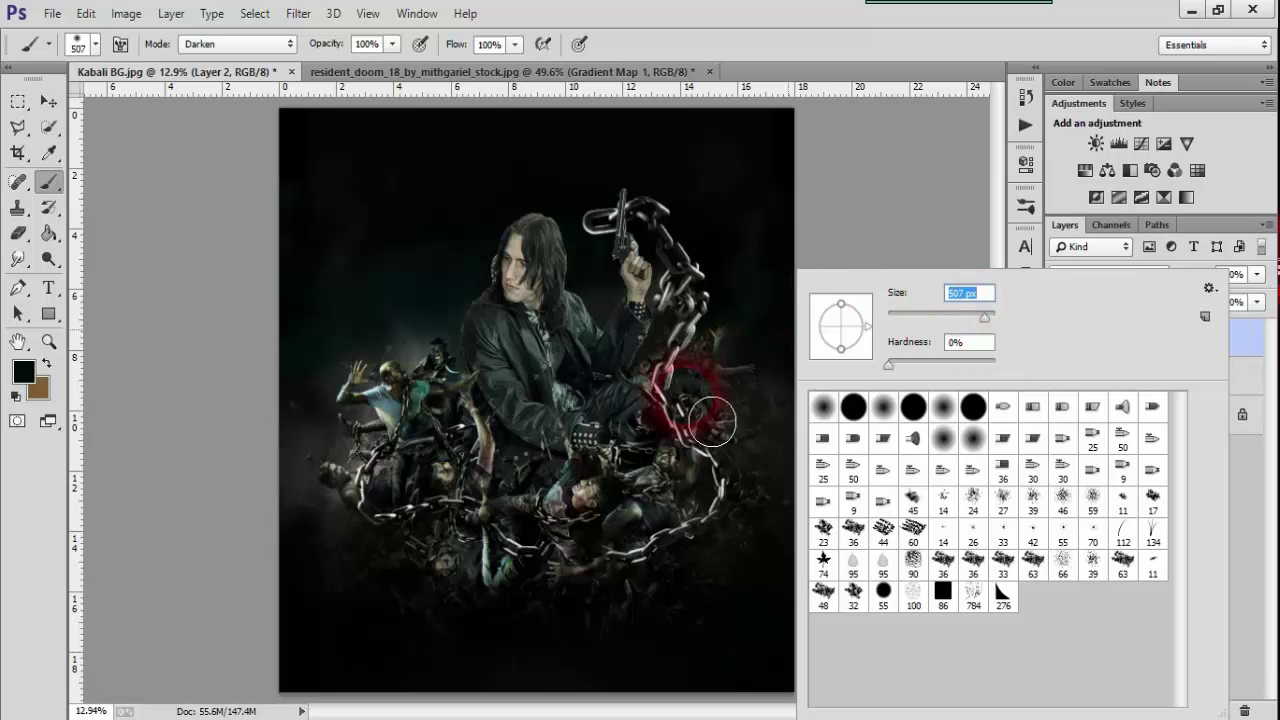
click(871, 200)
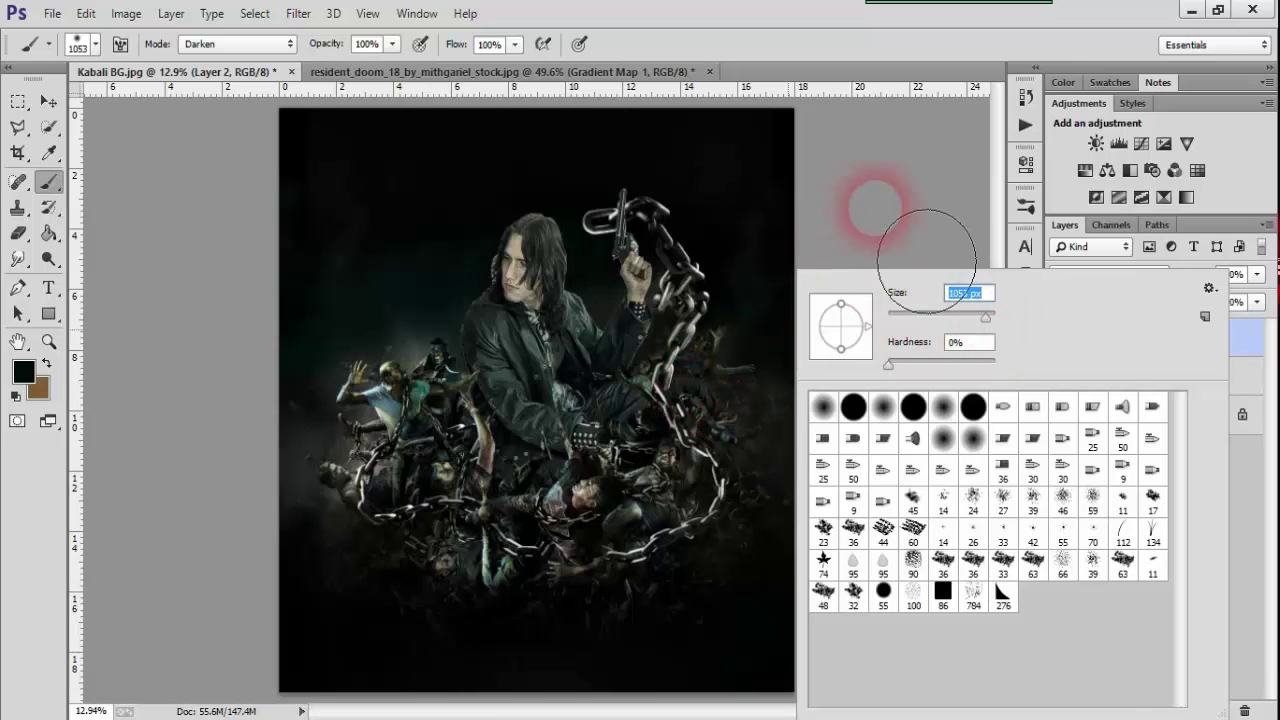
mouse_move(684, 520)
mouse_down()
mouse_move(709, 470)
mouse_move(696, 433)
mouse_move(596, 465)
mouse_move(610, 390)
mouse_move(669, 364)
mouse_up()
key(bracketleft)
key(bracketleft)
key(bracketleft)
key(bracketleft)
key(bracketleft)
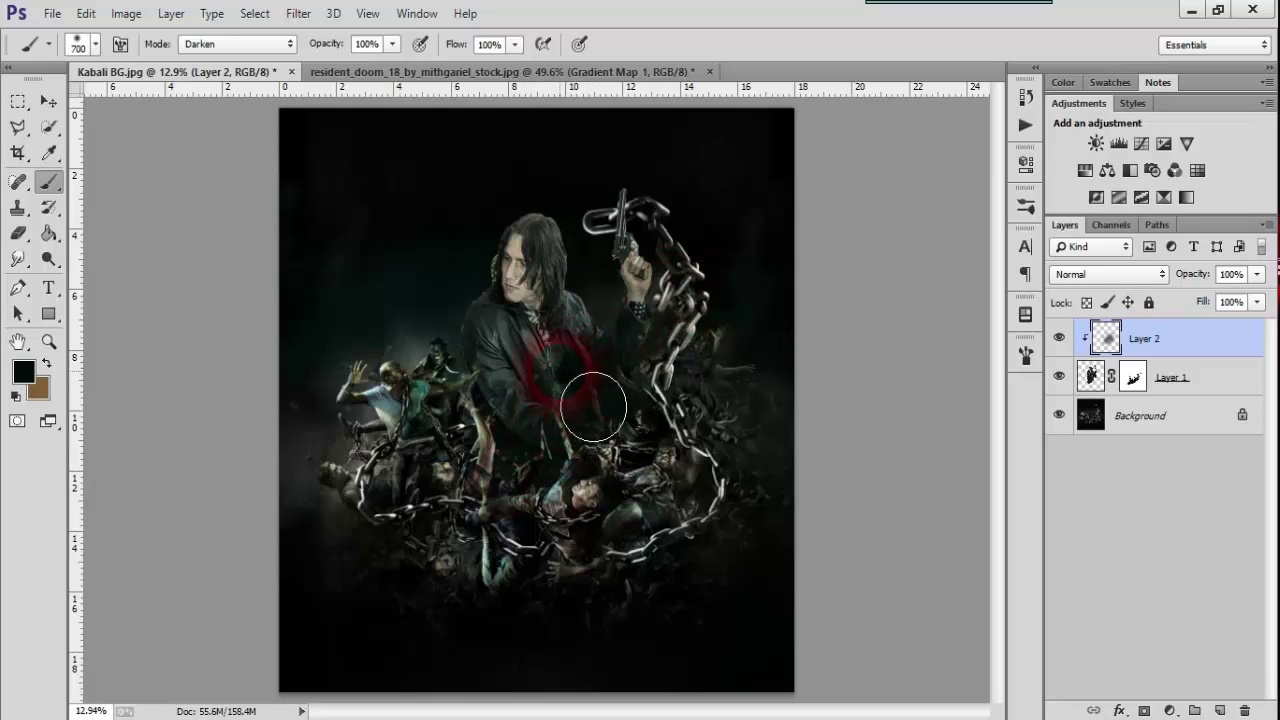
key(ctrl+z)
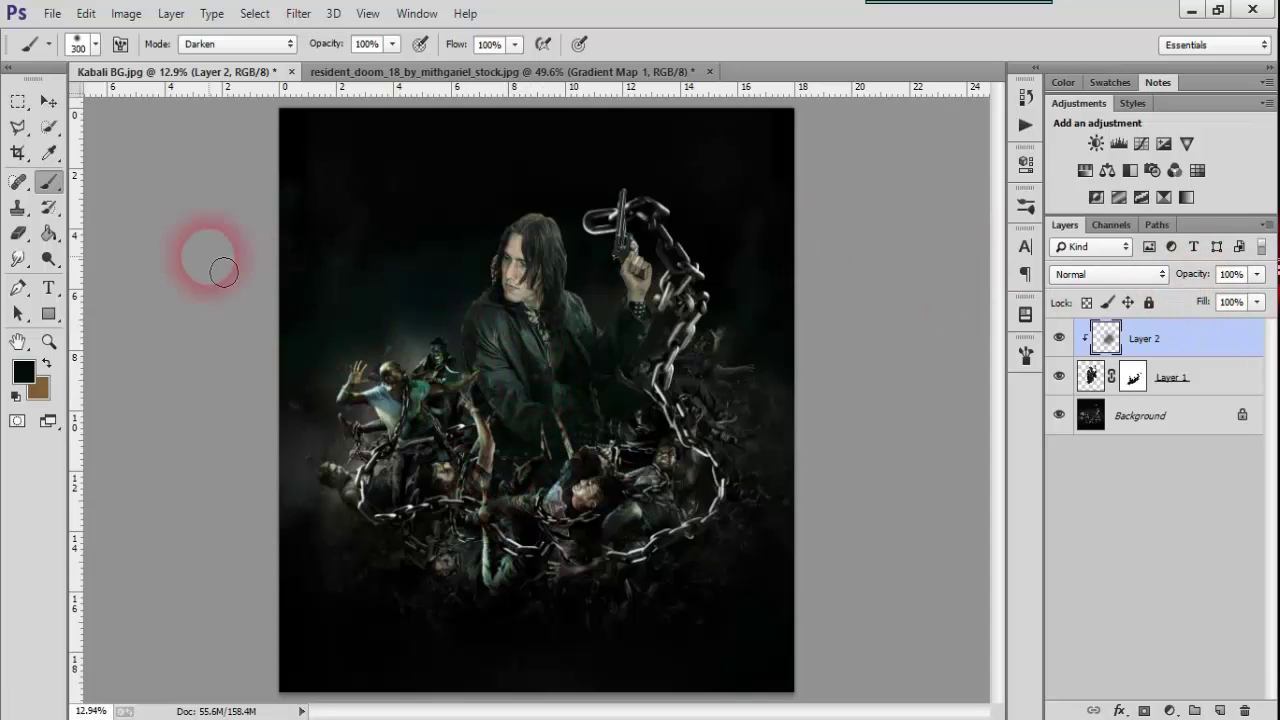
Pick a new dark foreground colour, paint more shading, then hide the layer to compare.
click(22, 371)
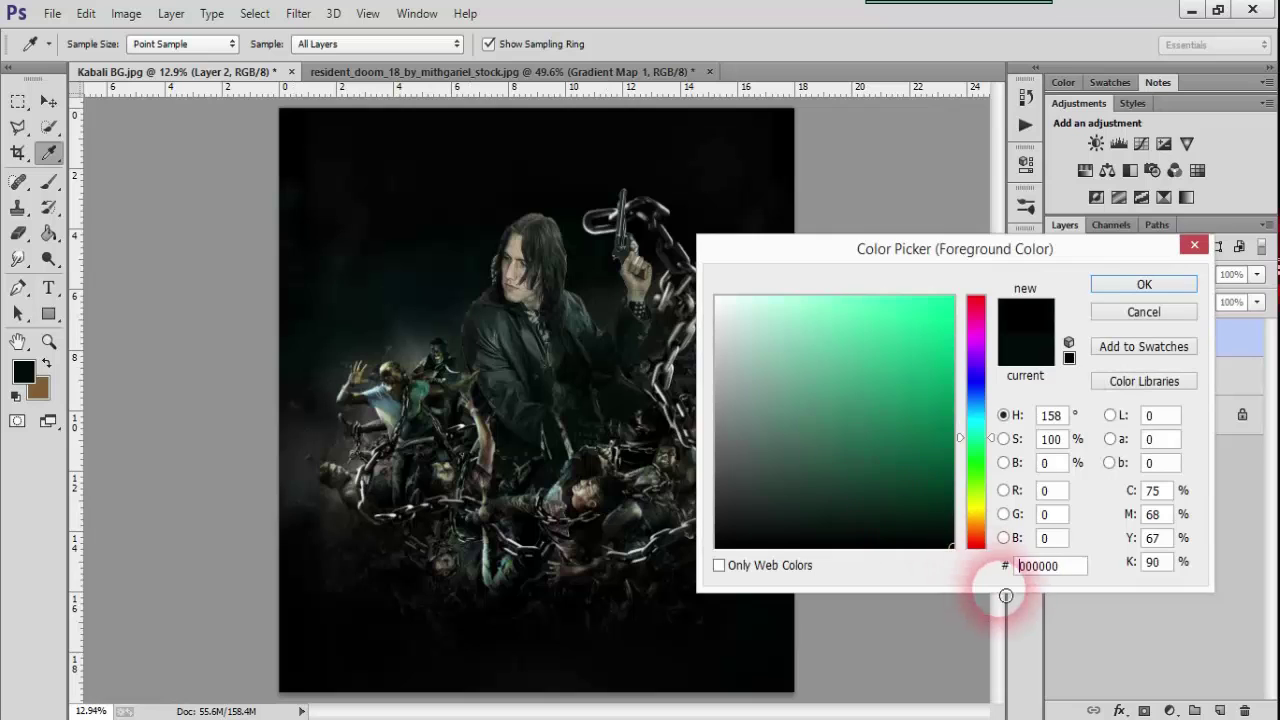
click(1105, 290)
mouse_move(651, 409)
mouse_down()
mouse_move(607, 495)
mouse_move(600, 400)
mouse_up()
key(bracketleft)
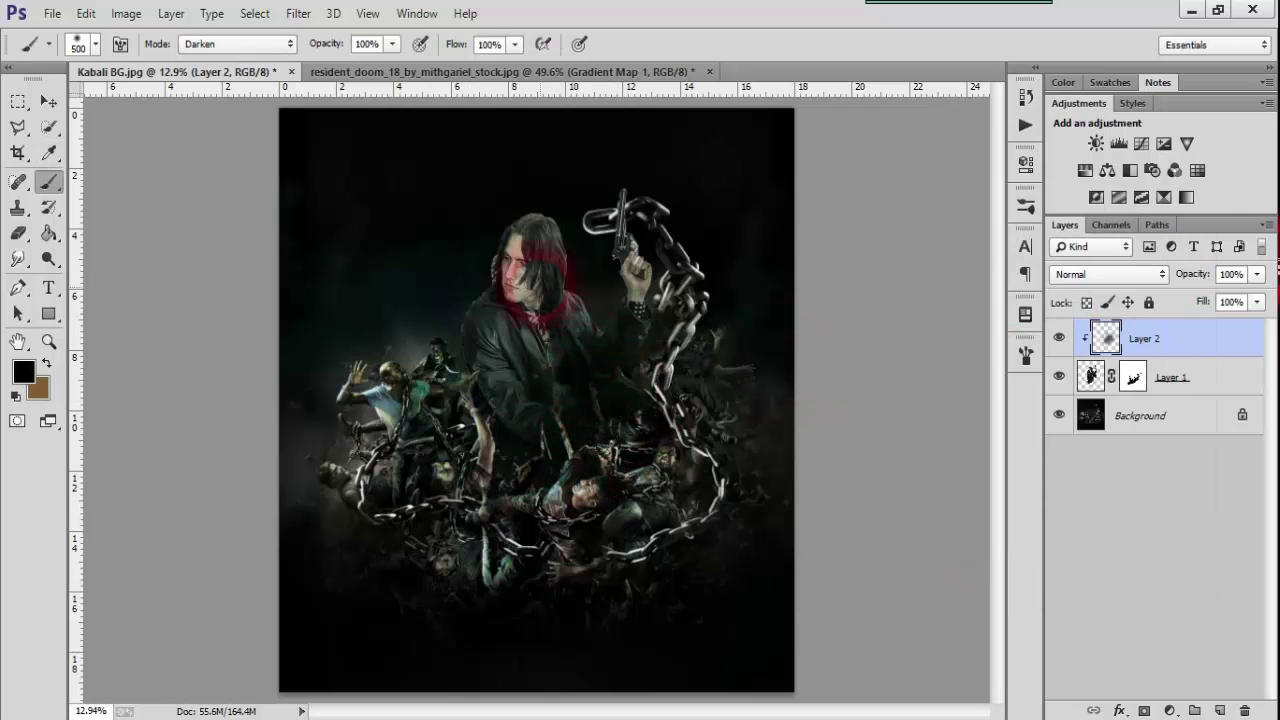
key(ctrl+z)
key(bracketleft)
key(bracketleft)
key(bracketleft)
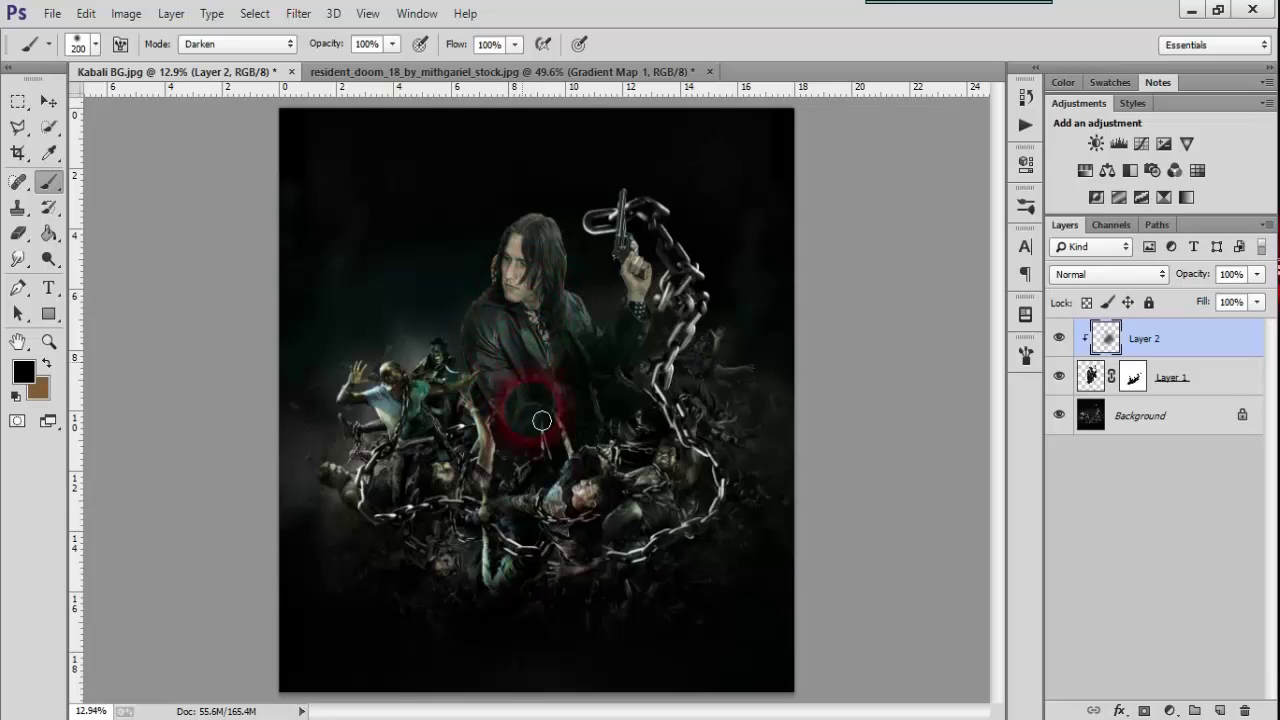
click(1060, 339)
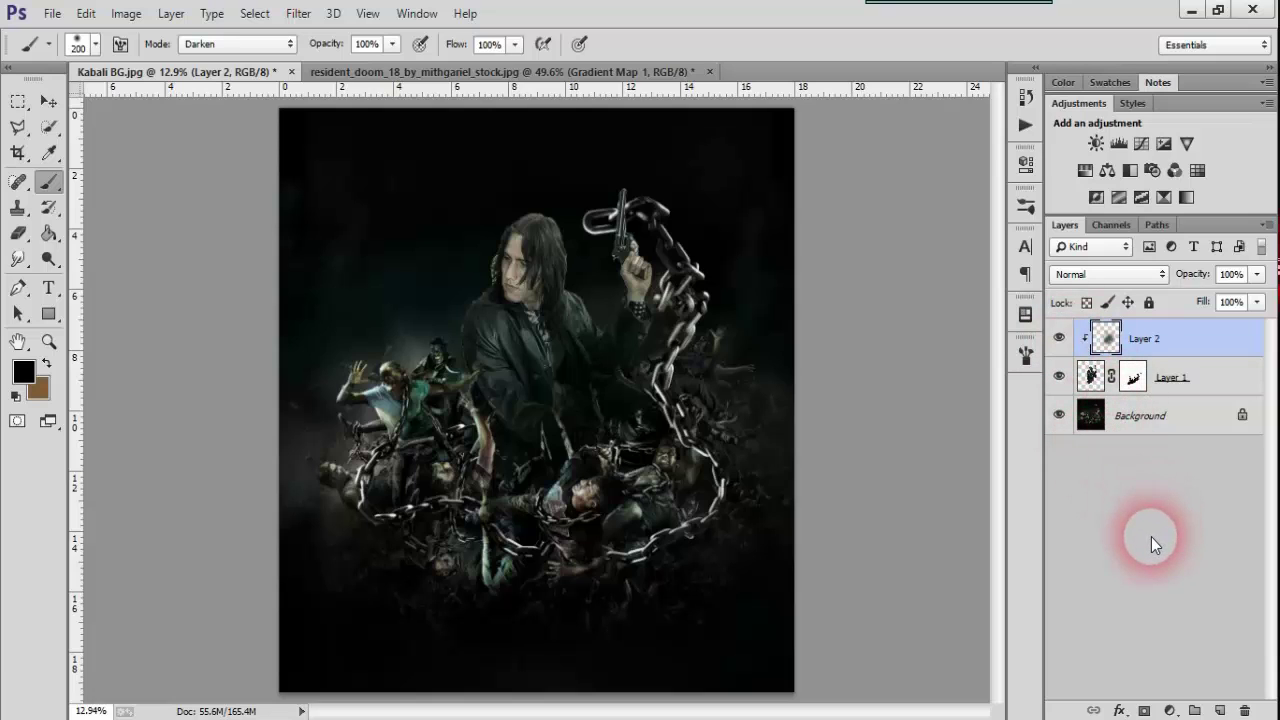
Slightly desaturate the man's layer with Hue/Saturation.
click(1090, 377)
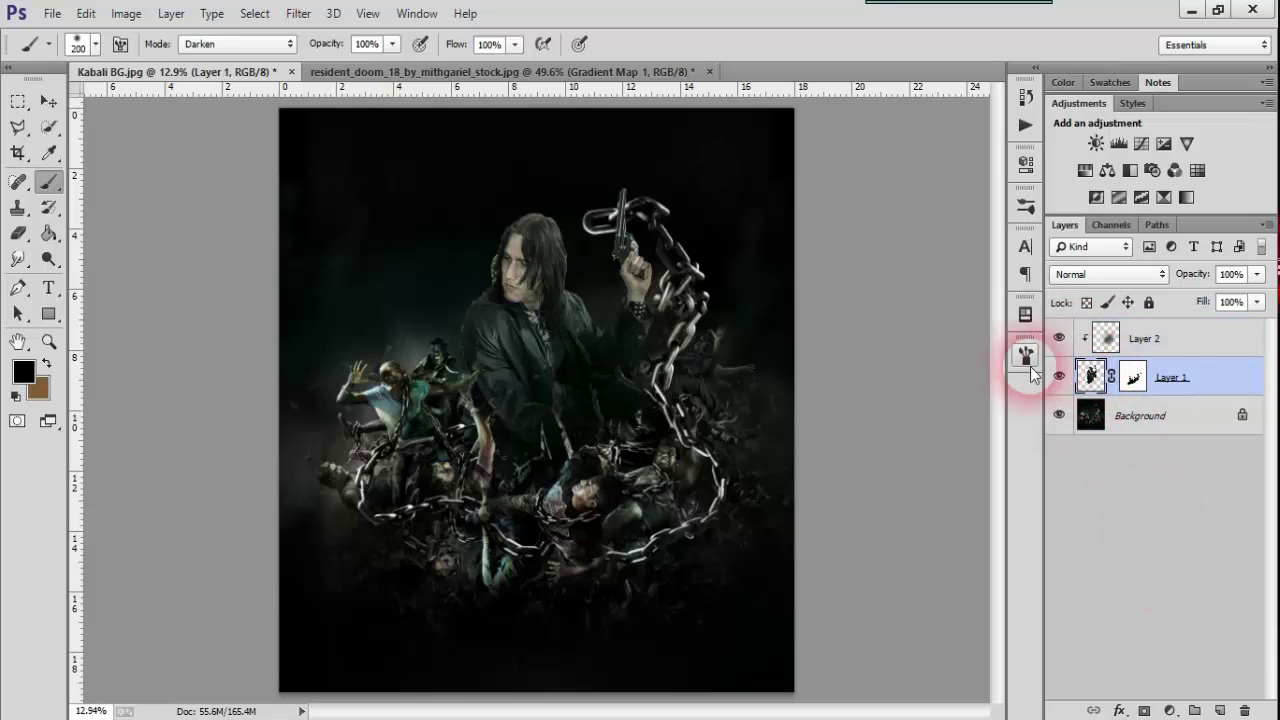
click(297, 13)
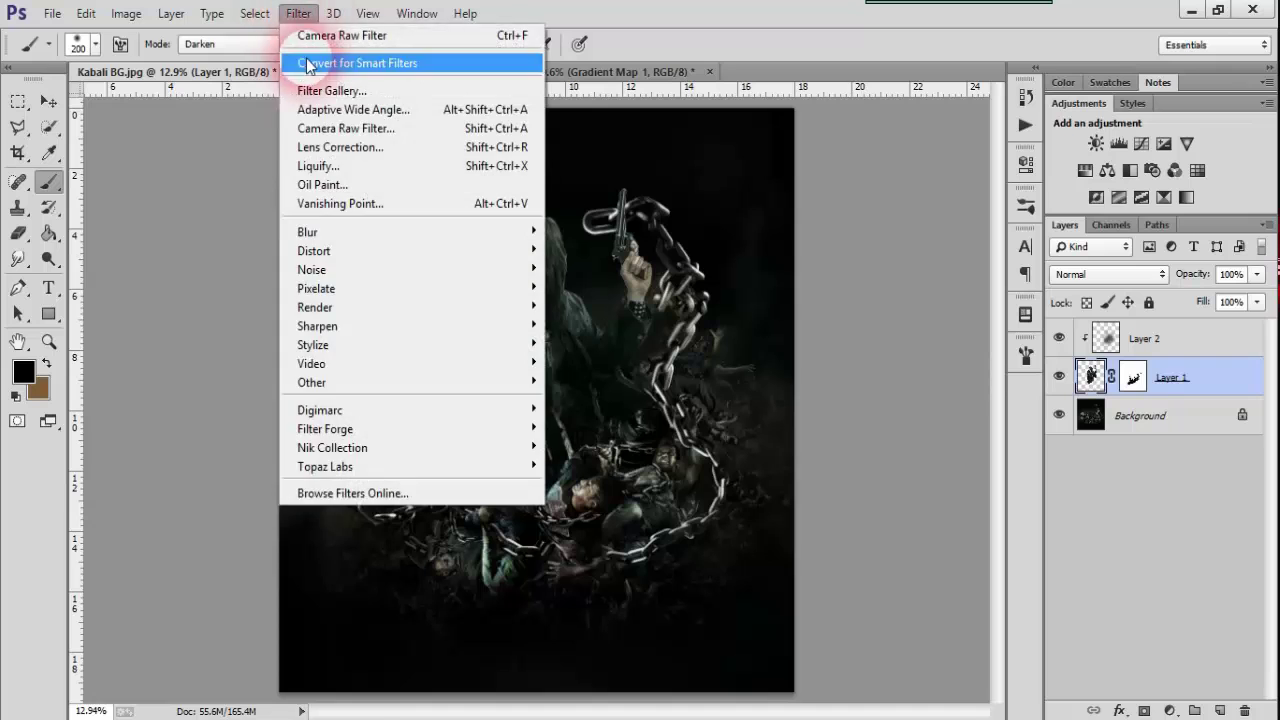
click(126, 13)
mouse_move(154, 63)
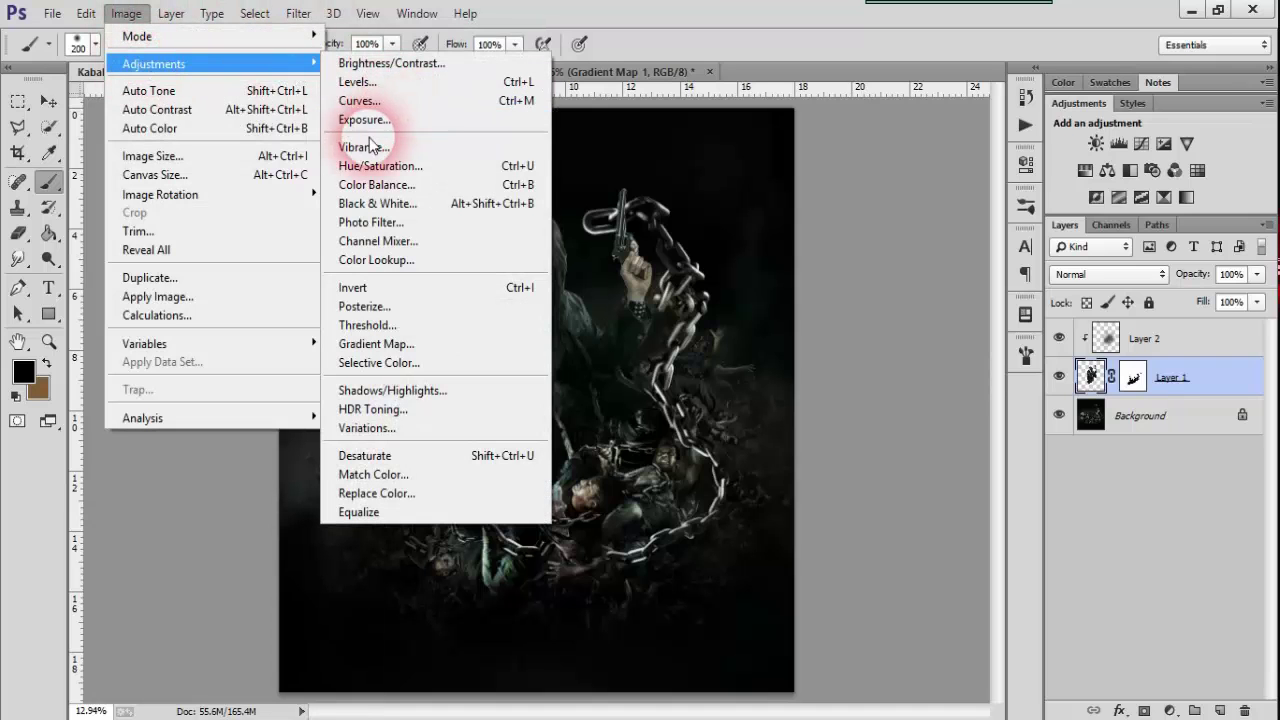
click(379, 166)
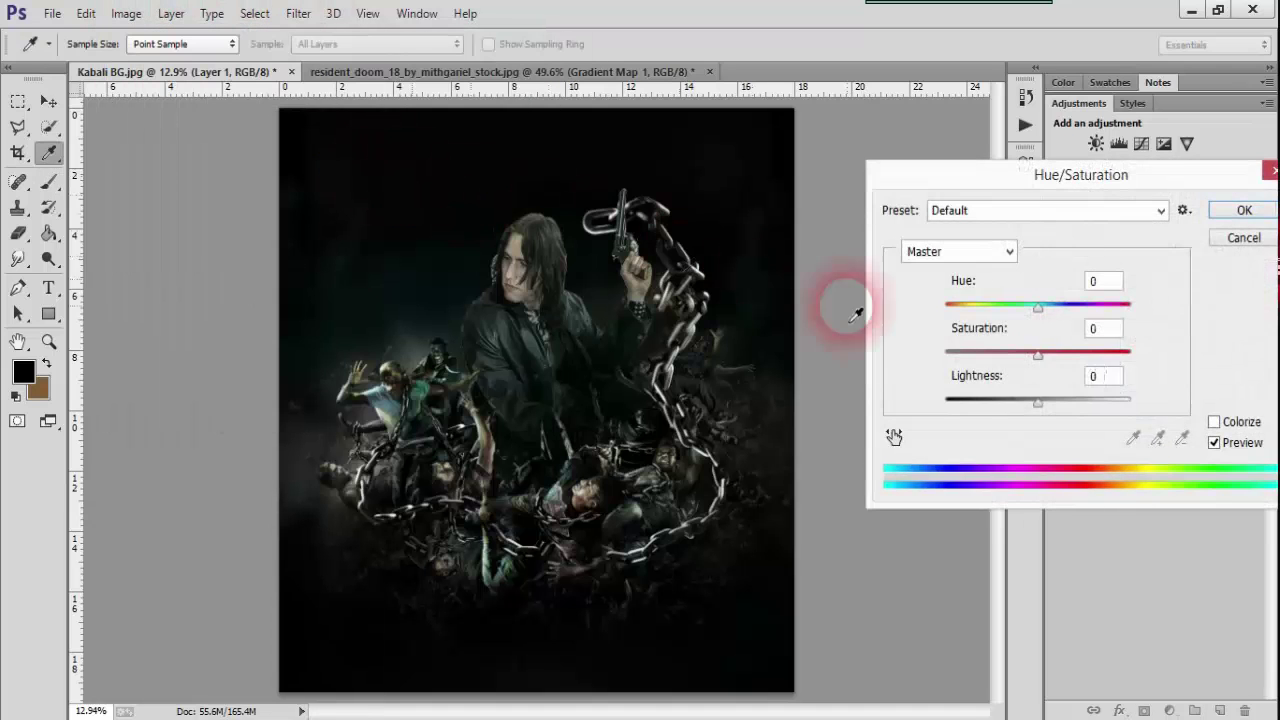
mouse_move(1037, 355)
mouse_down()
mouse_move(1017, 362)
mouse_move(1040, 372)
mouse_move(1017, 357)
mouse_up()
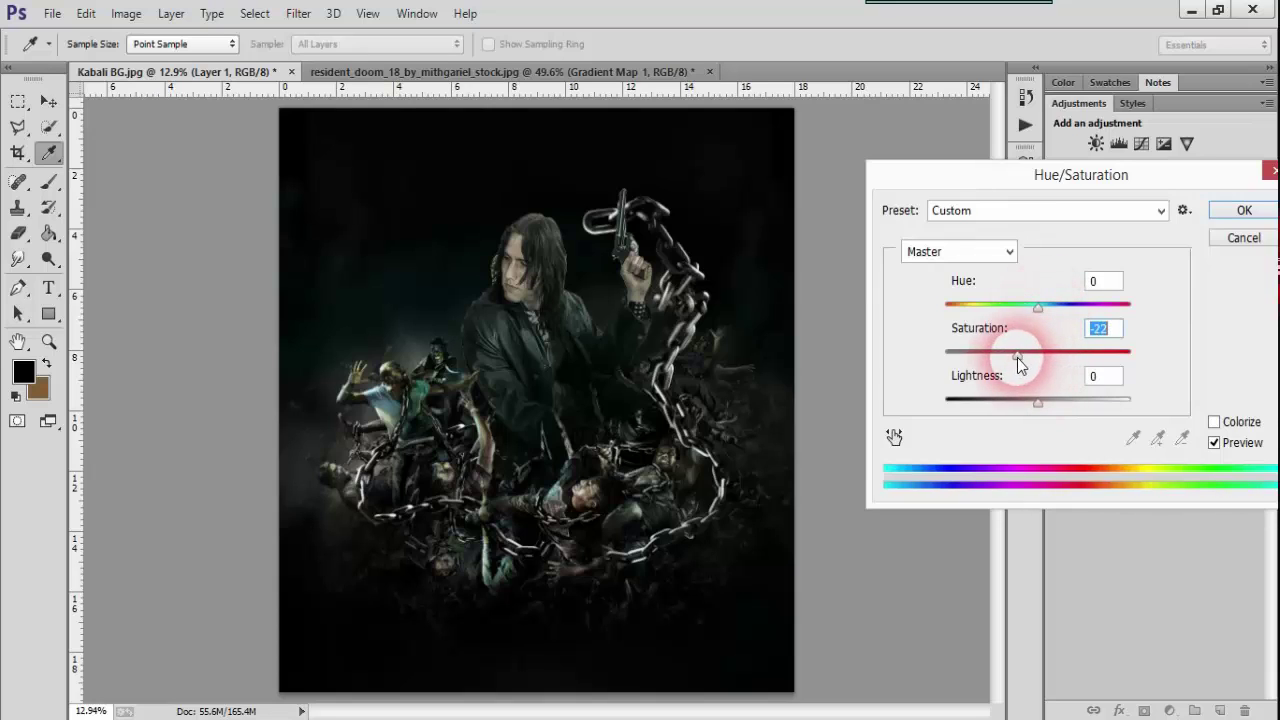
click(1240, 240)
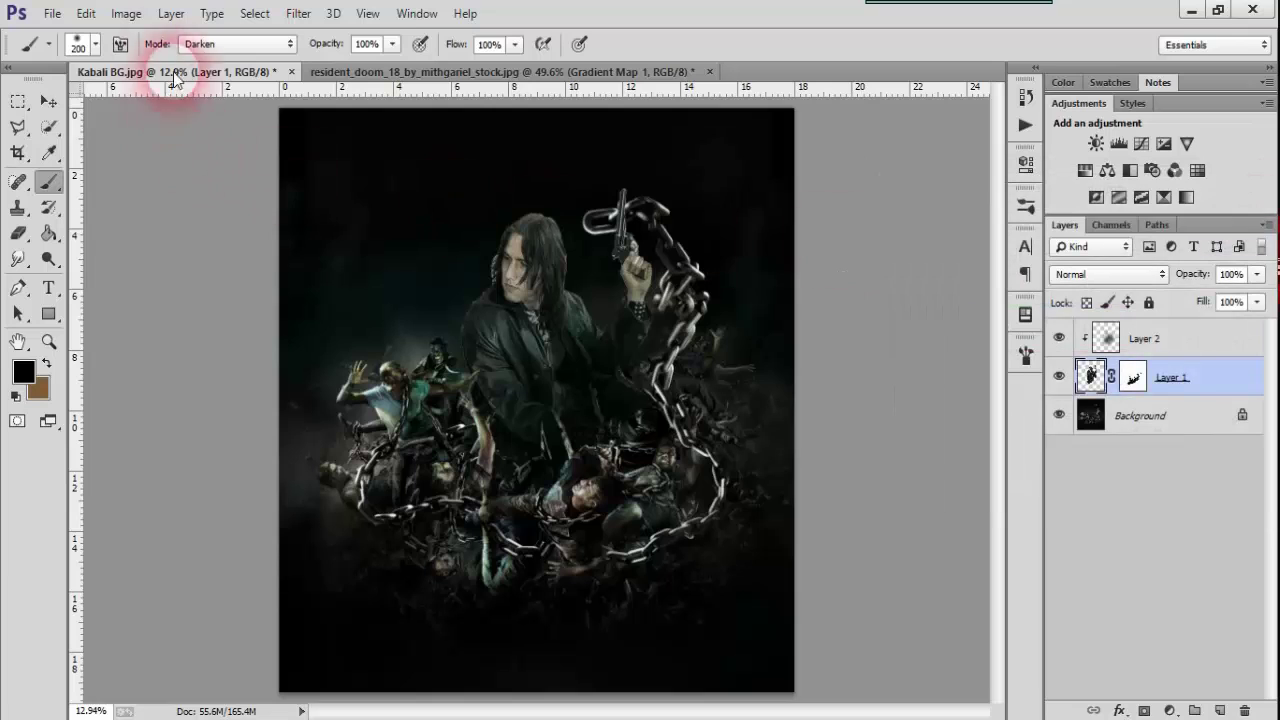
Apply Vibrance to the man's layer with Vibrance +87 and Saturation -24.
click(126, 13)
click(348, 148)
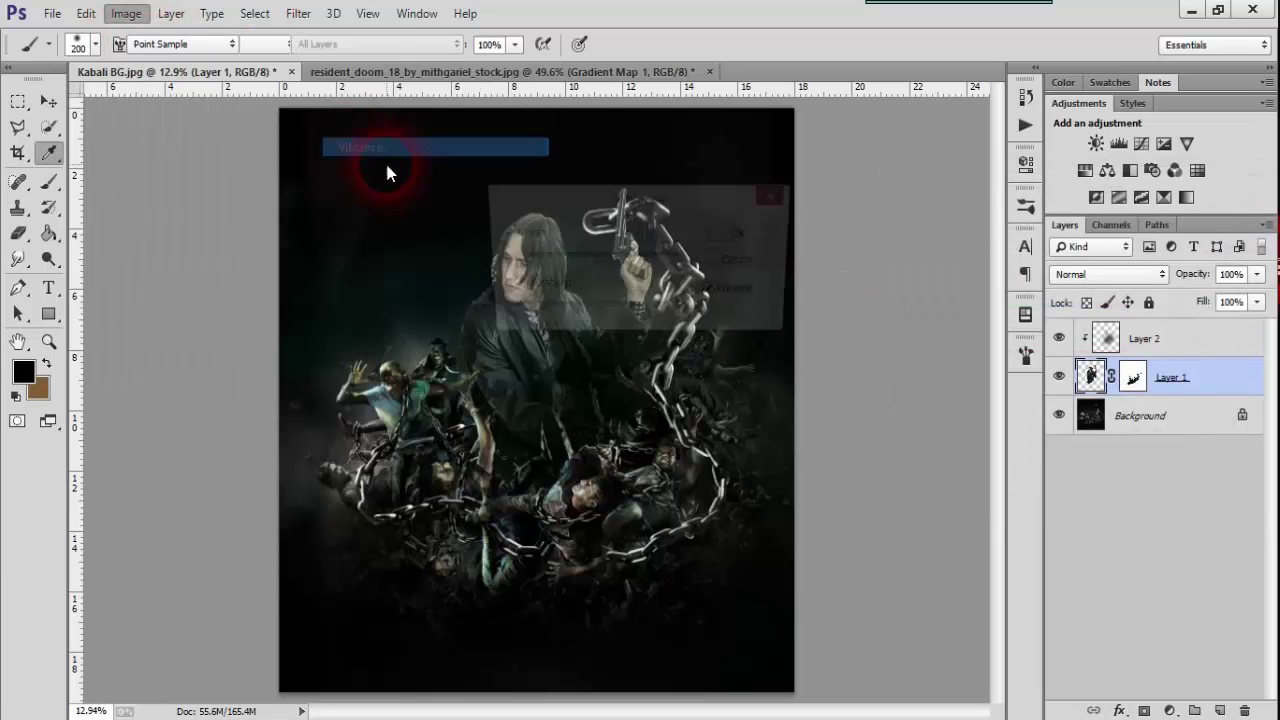
drag(664, 210, 958, 258)
mouse_move(897, 361)
mouse_down()
mouse_move(922, 383)
mouse_move(877, 371)
mouse_move(929, 371)
mouse_move(880, 378)
mouse_move(875, 362)
mouse_up()
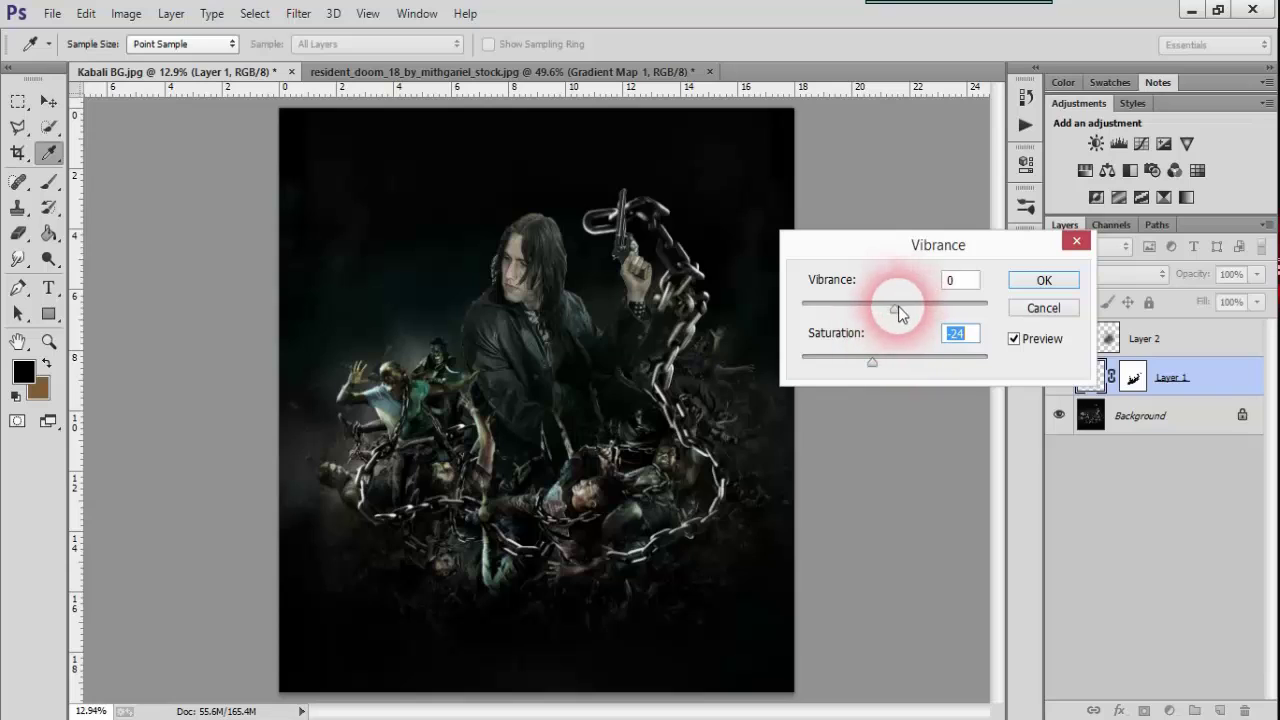
drag(895, 308, 975, 309)
mouse_move(882, 375)
mouse_down()
mouse_move(837, 363)
mouse_move(882, 368)
mouse_up()
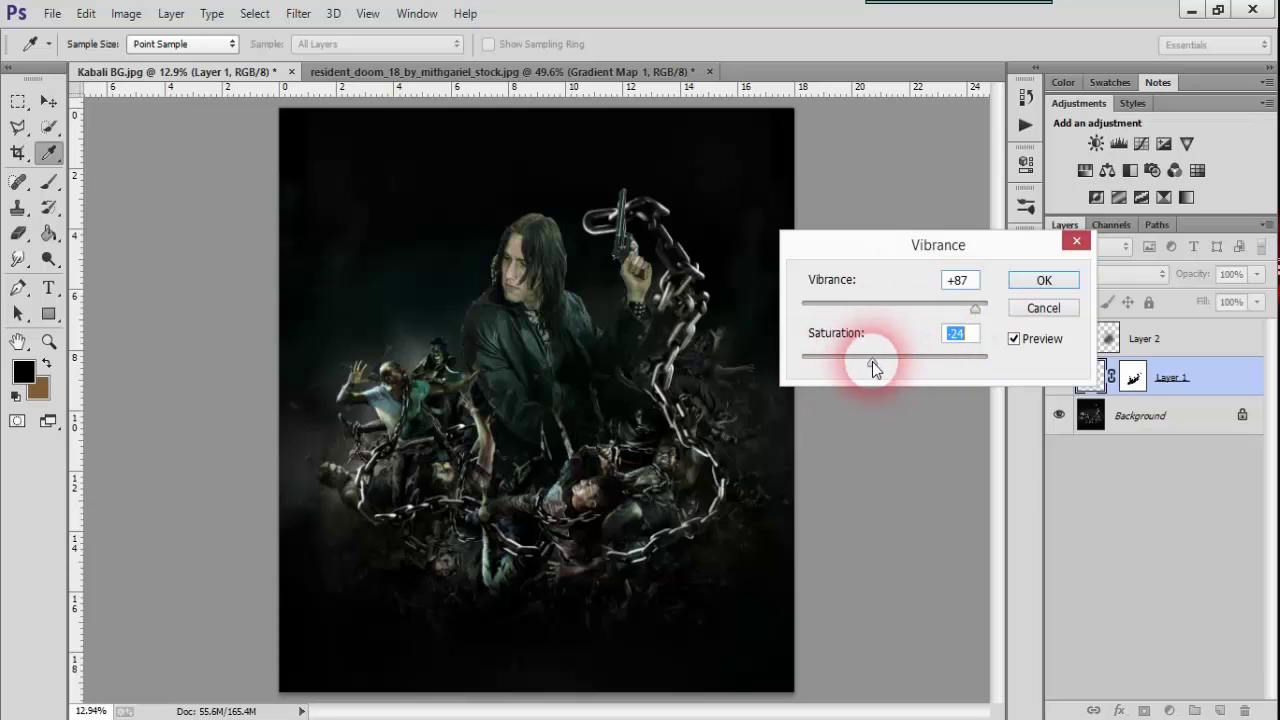
click(1040, 281)
key(b)
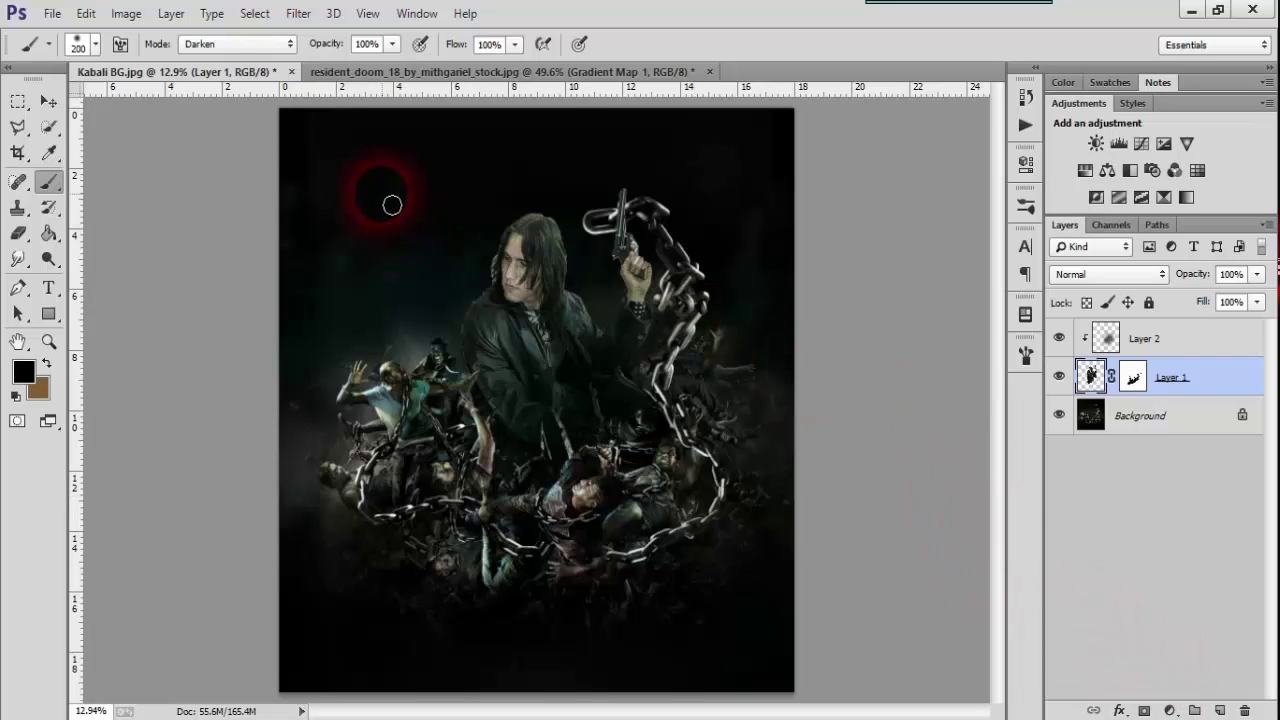
Add Layer 3 above Layer 2, fill it with 50% gray and set it to Overlay.
click(1190, 345)
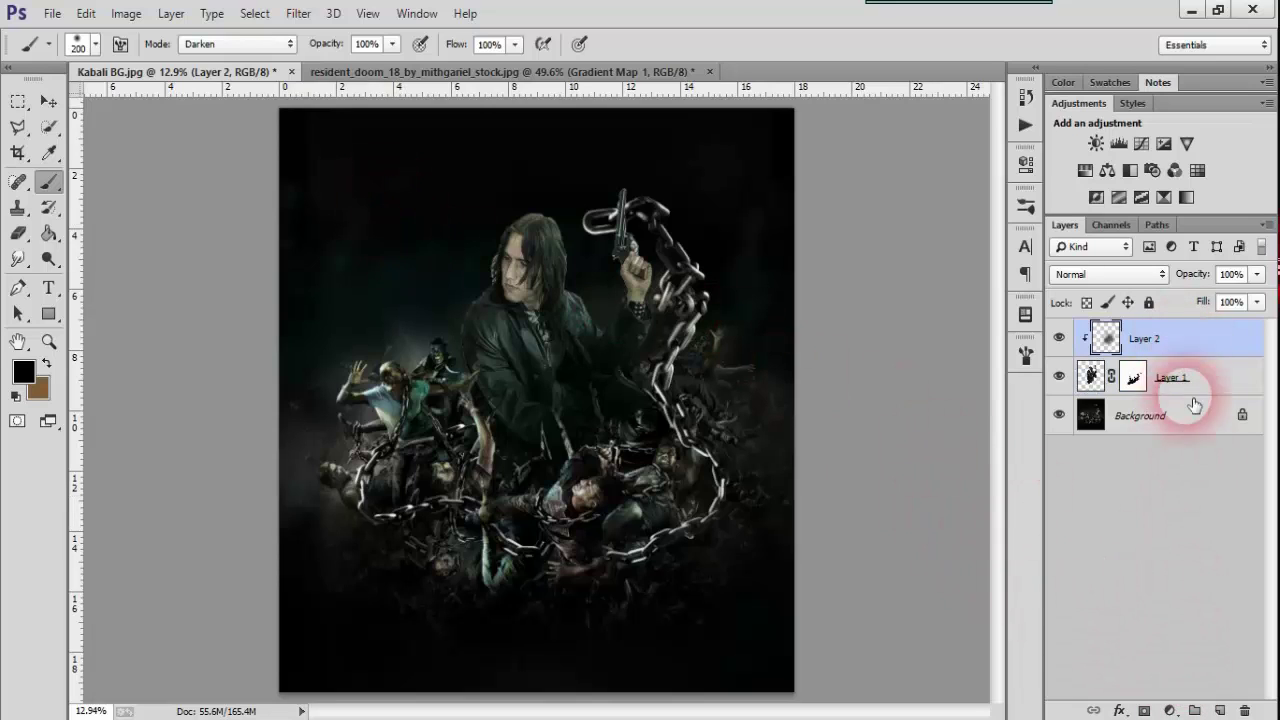
click(1219, 710)
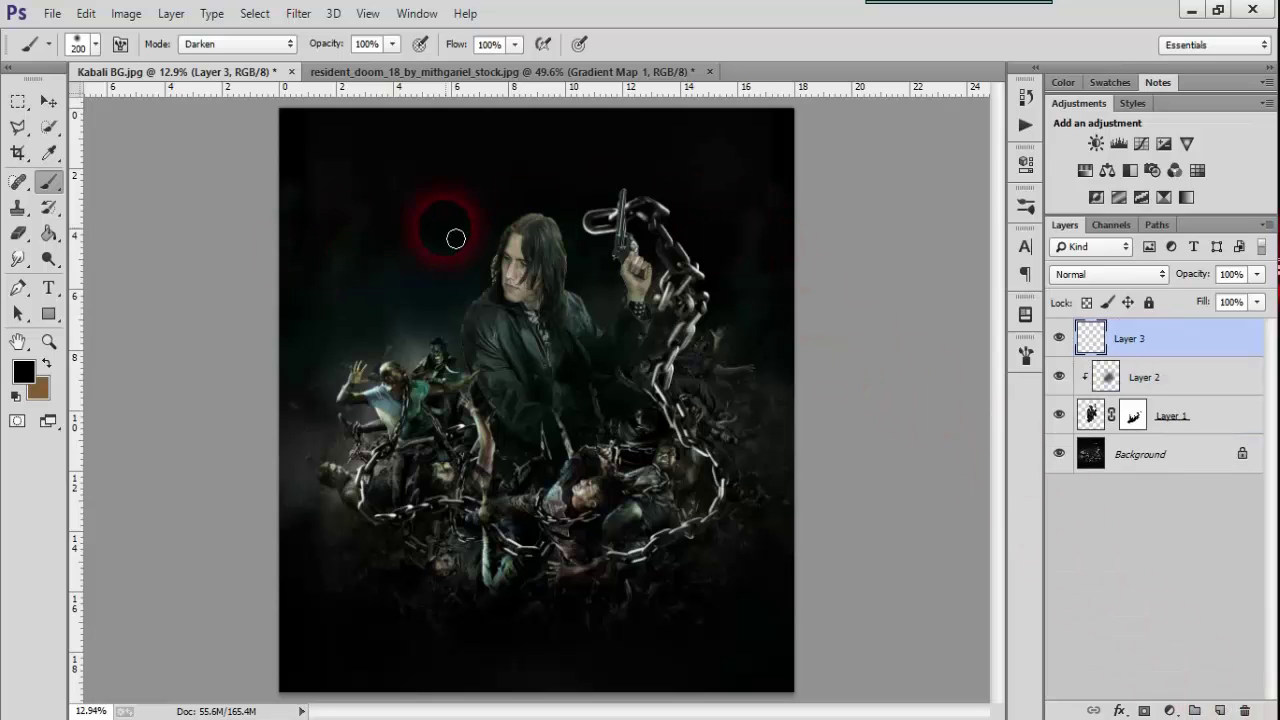
click(87, 16)
click(130, 273)
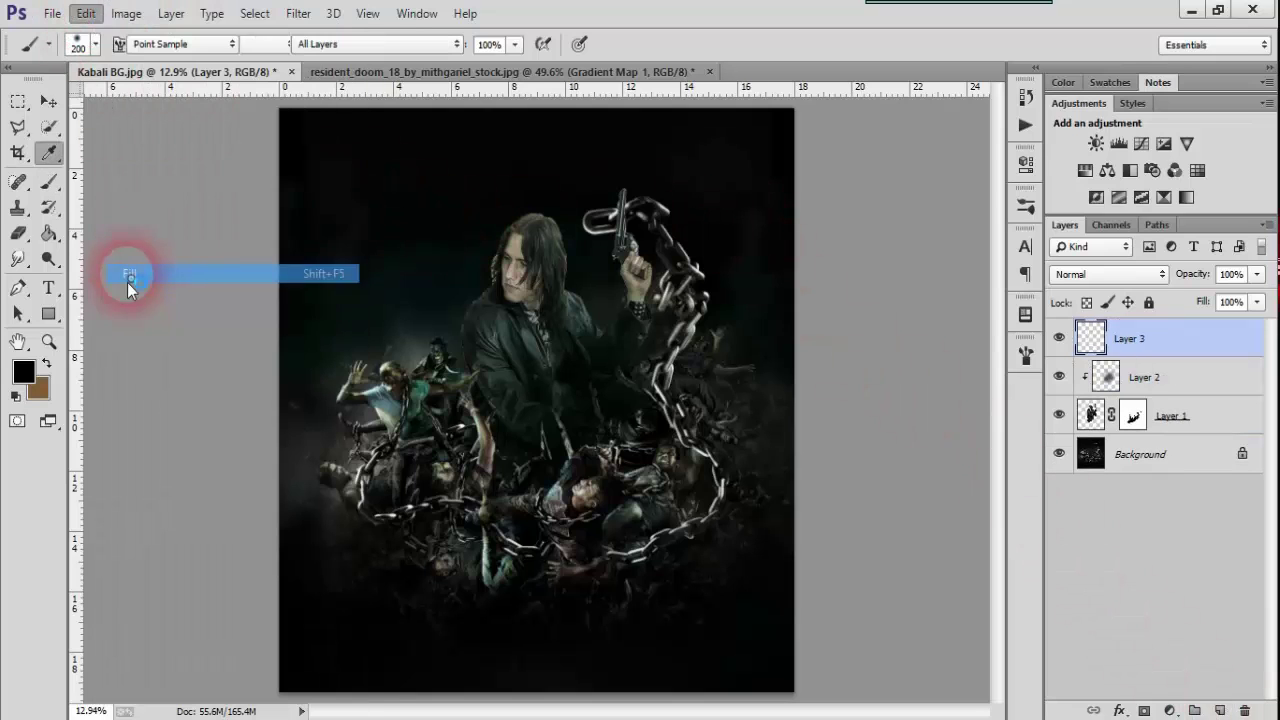
click(741, 210)
click(1108, 274)
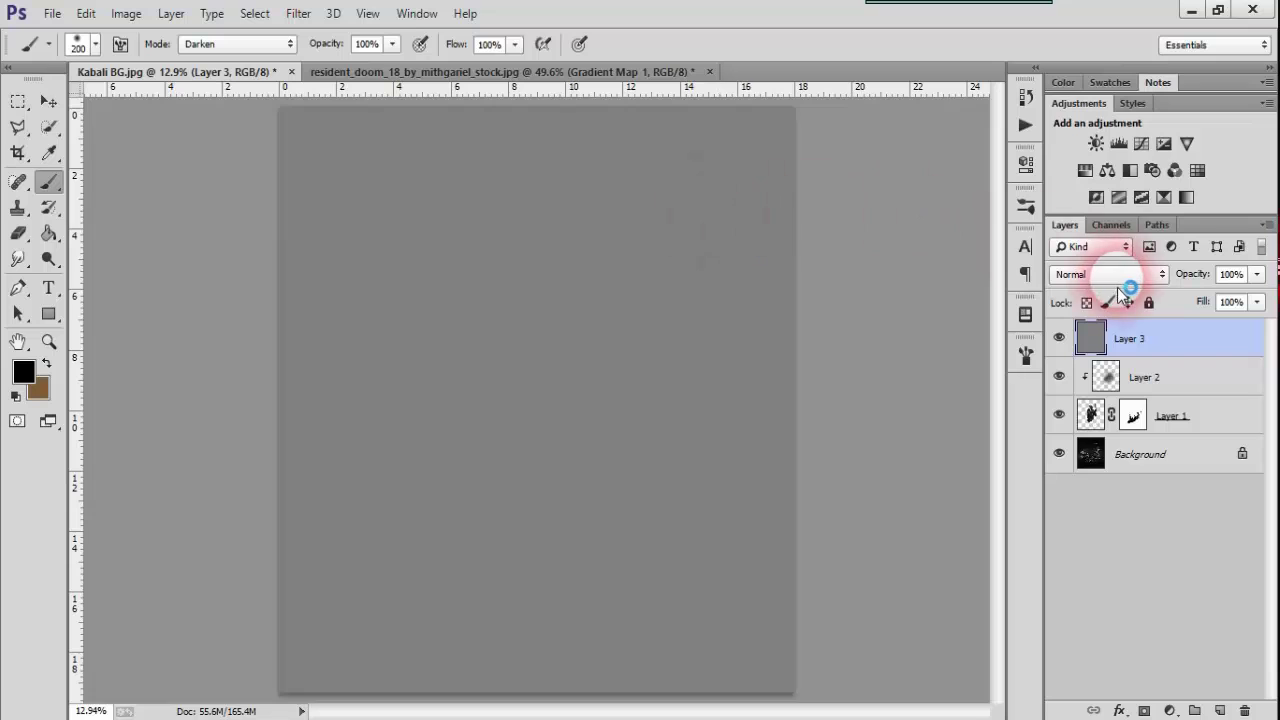
click(1068, 247)
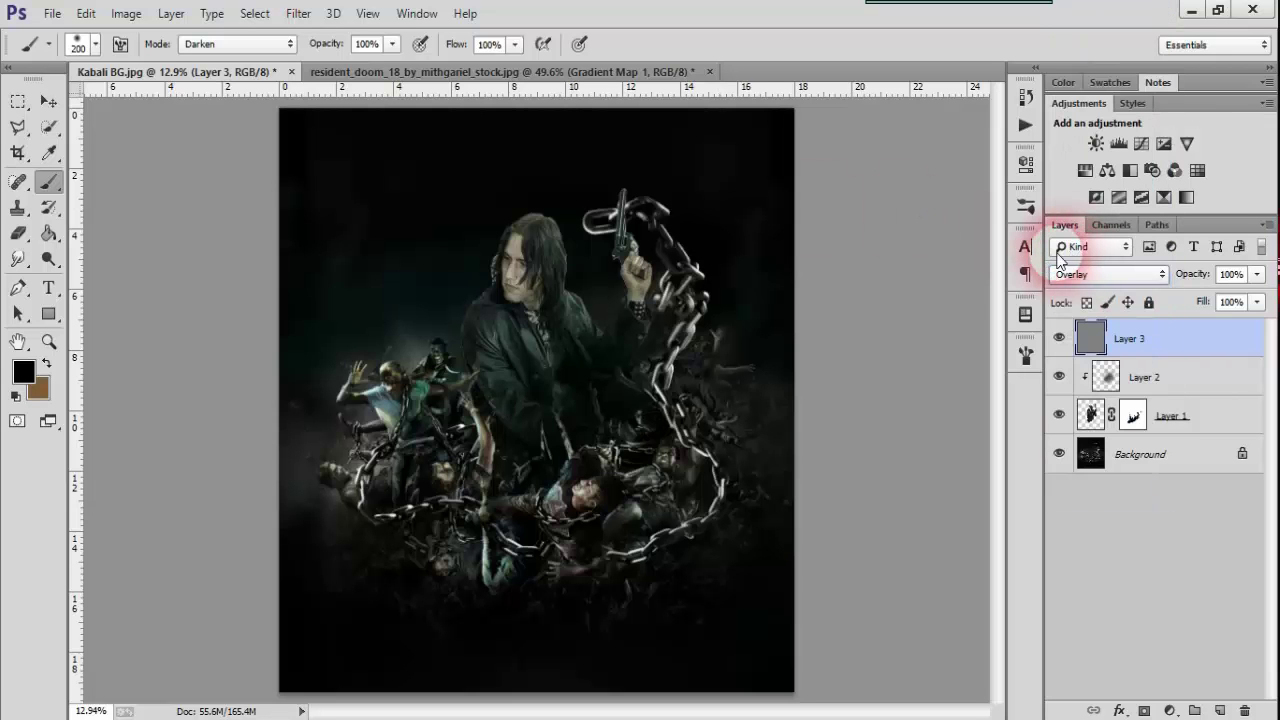
Dodge highlights onto the man's head, raised gun hand and jacket, then reselect Layer 1.
click(48, 259)
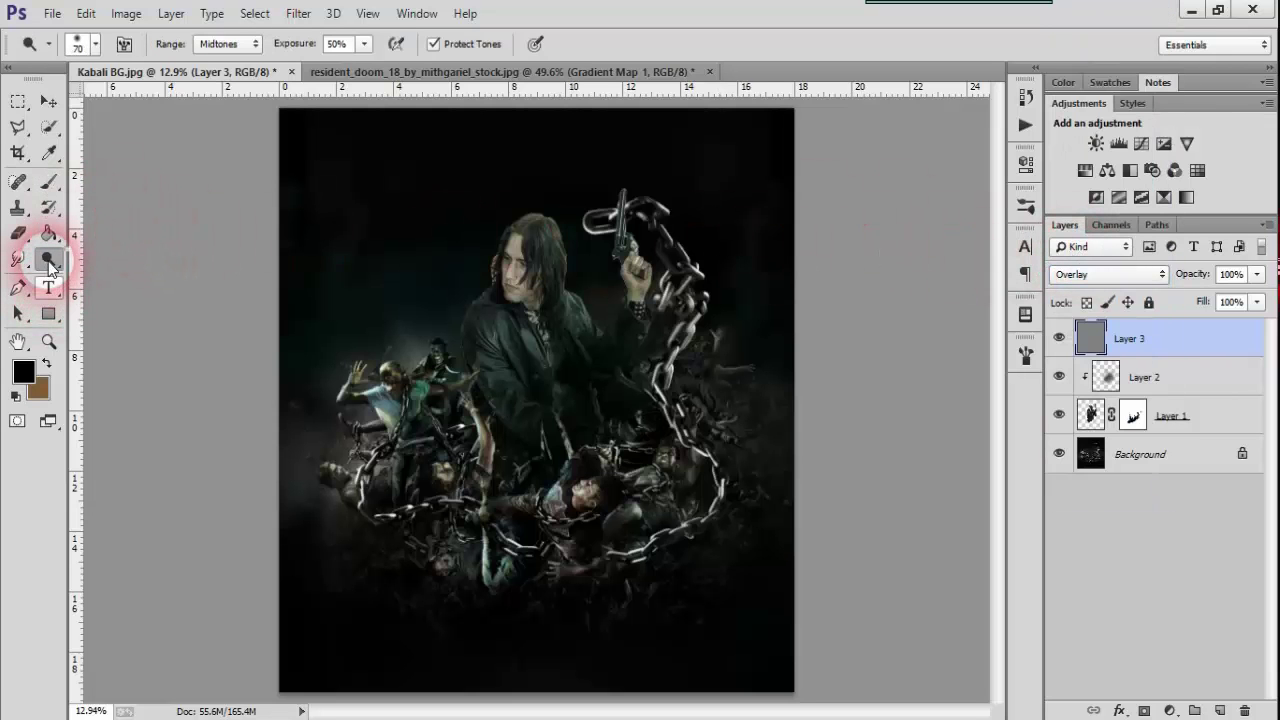
right_click(48, 259)
click(110, 254)
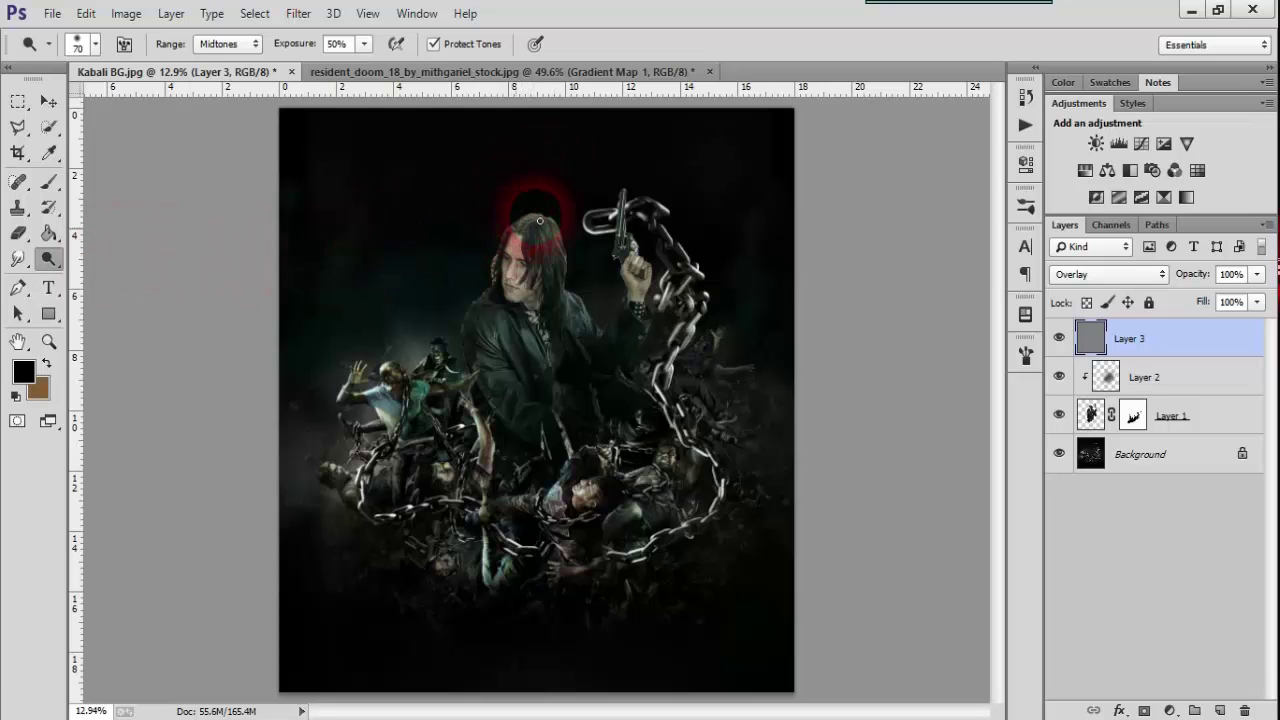
drag(539, 220, 516, 234)
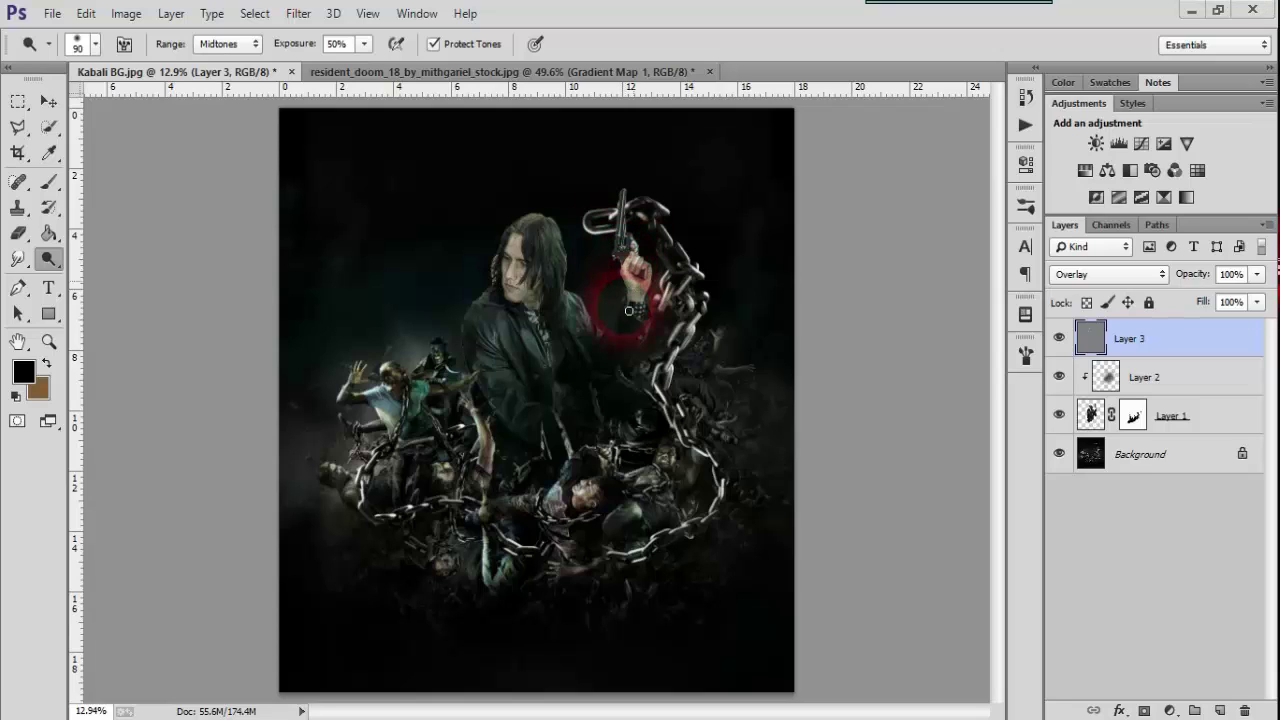
key(bracketright)
drag(629, 311, 595, 319)
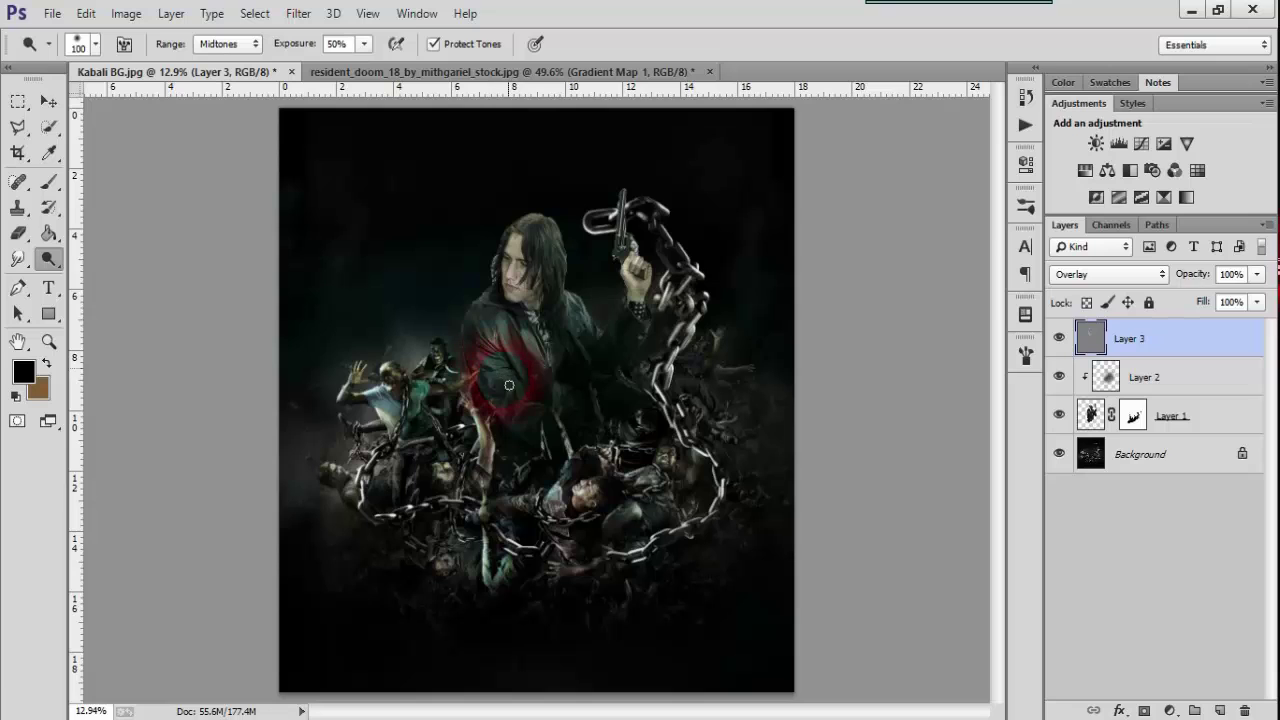
drag(522, 401, 522, 338)
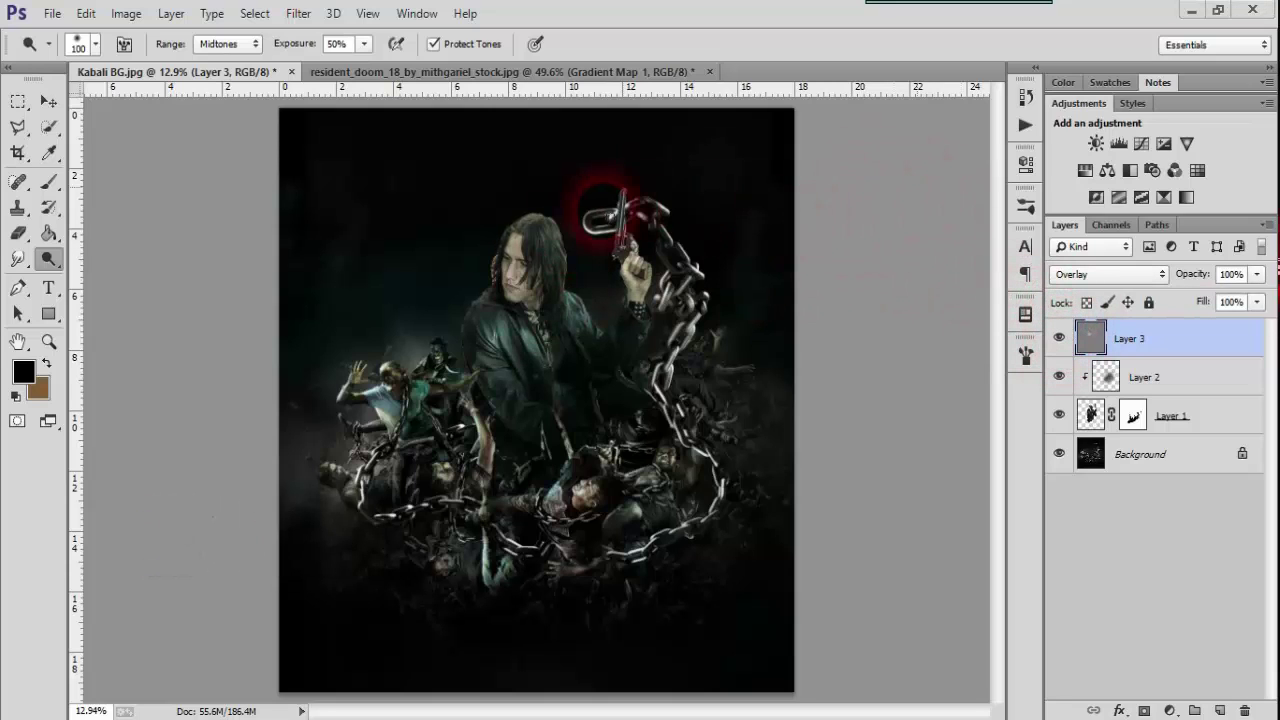
click(1093, 418)
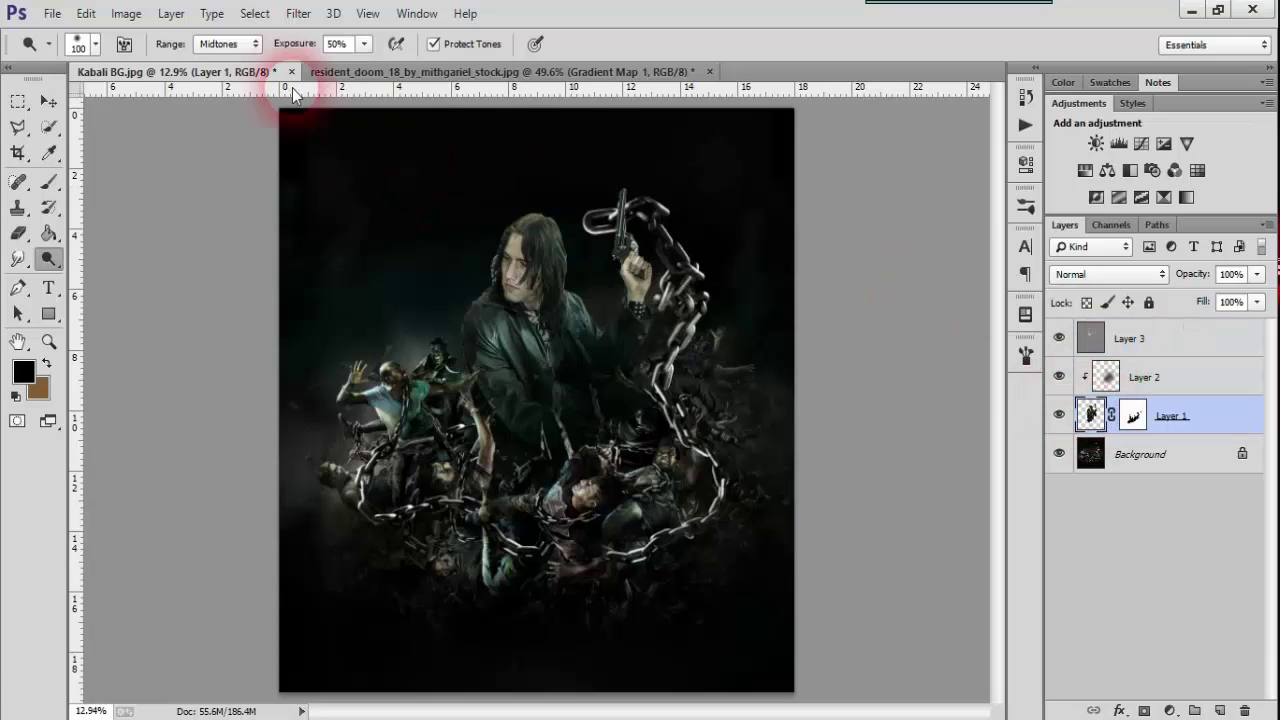
click(298, 13)
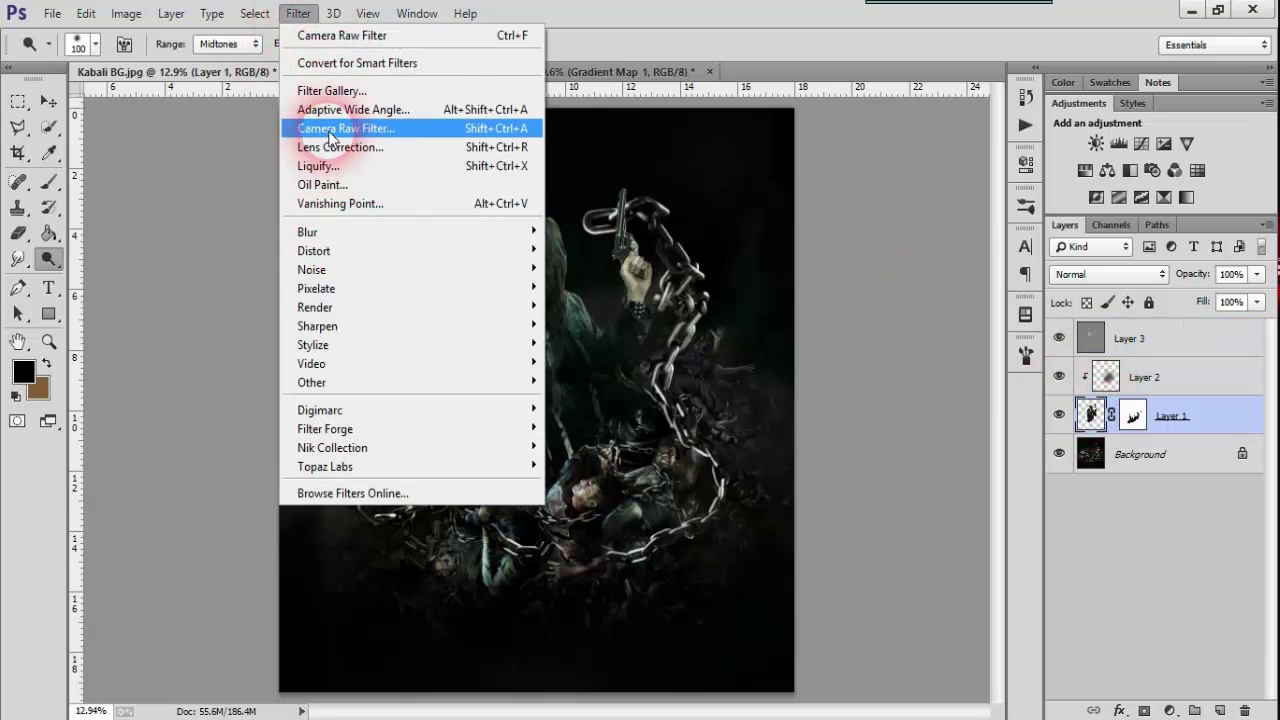
Run Camera Raw on Layer 1 with Contrast +2, Clarity +48 and Vibrance -21.
click(345, 128)
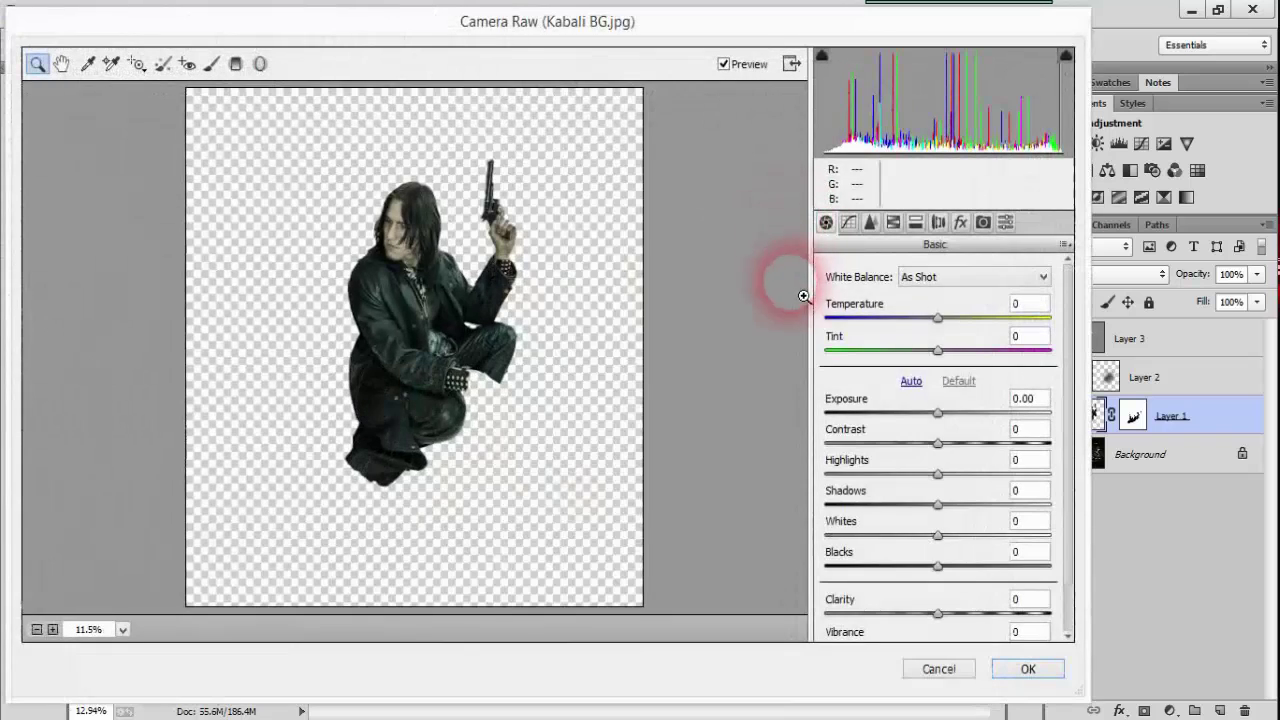
click(941, 444)
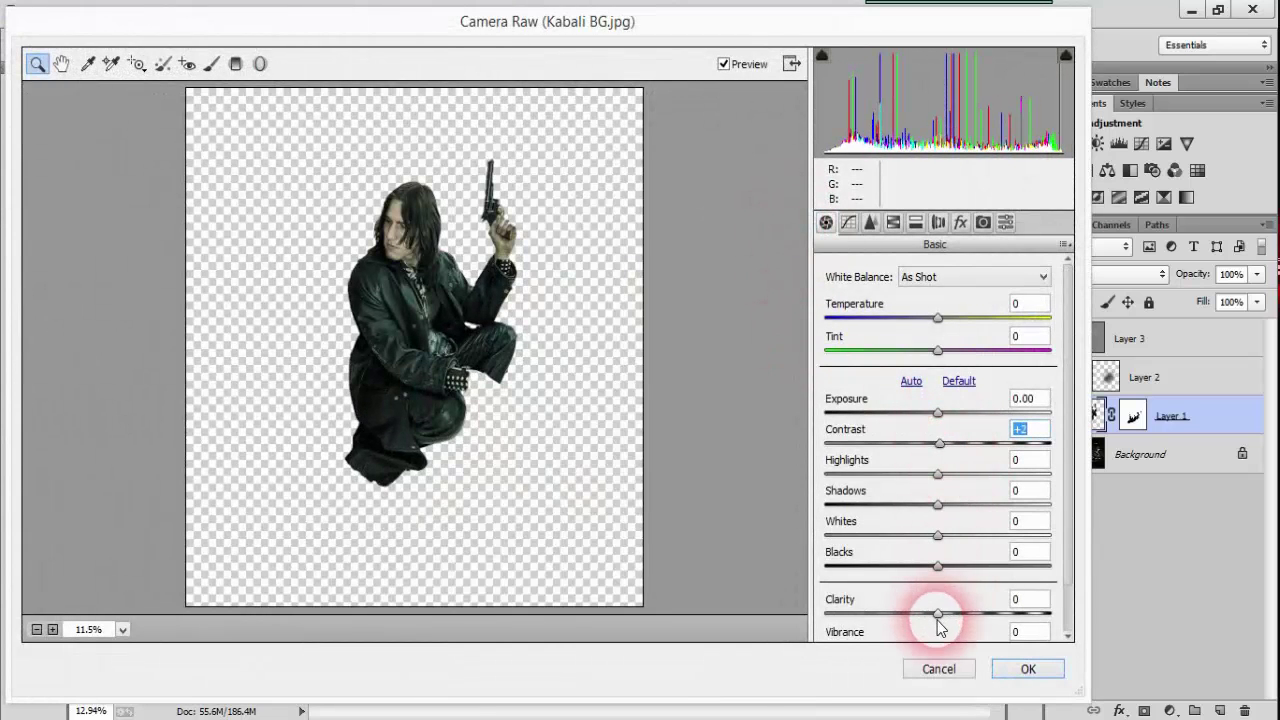
drag(937, 613, 995, 611)
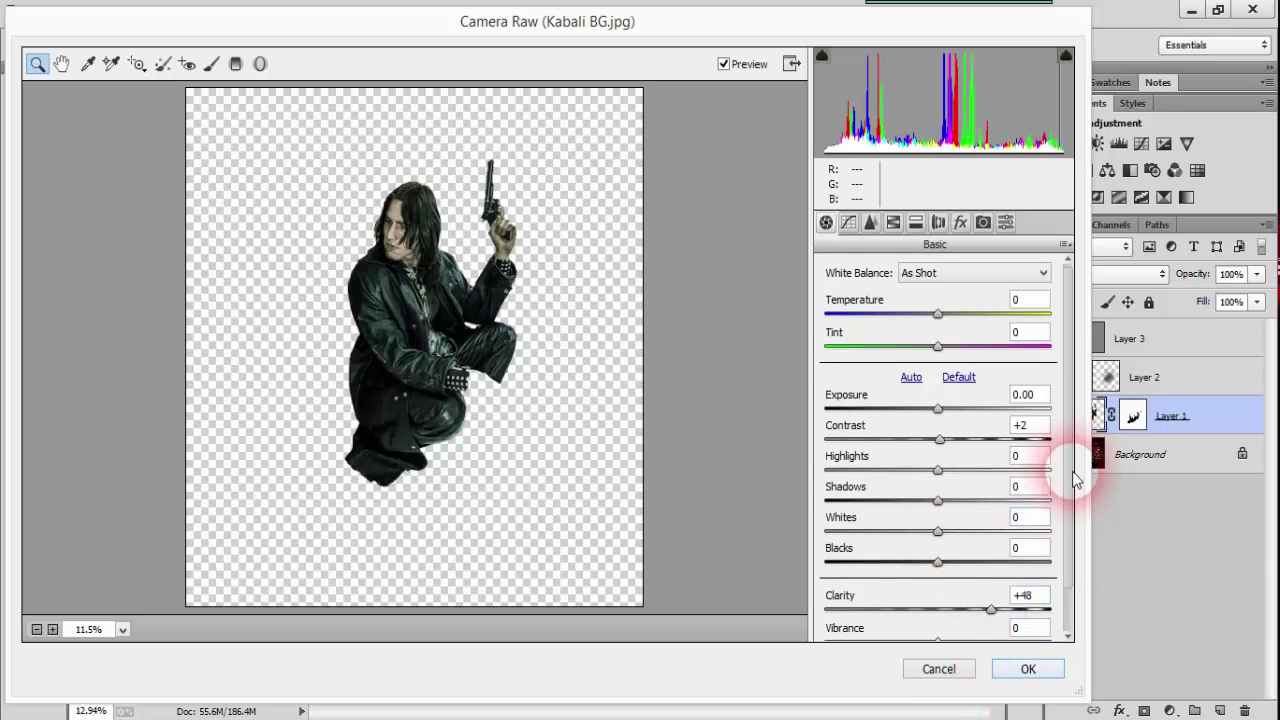
scroll(1050, 540, down, 1)
click(938, 592)
mouse_move(886, 590)
mouse_down()
mouse_move(927, 630)
mouse_move(965, 625)
mouse_up()
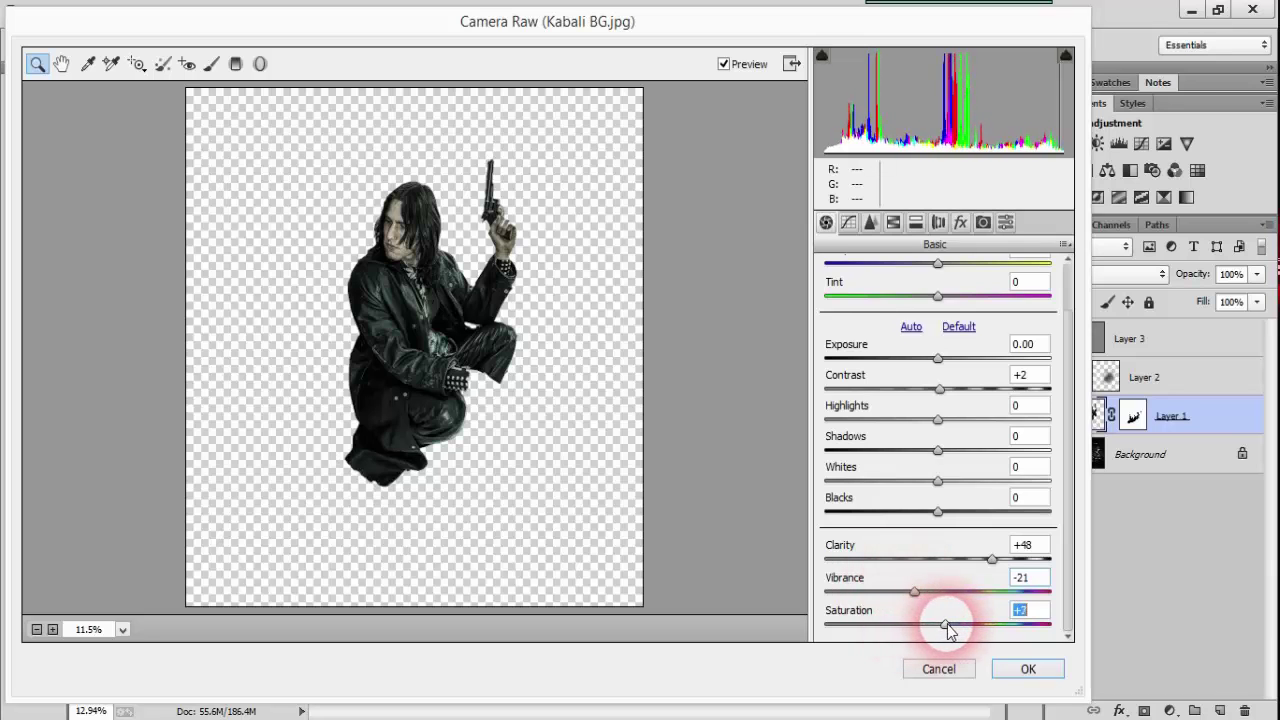
click(1061, 677)
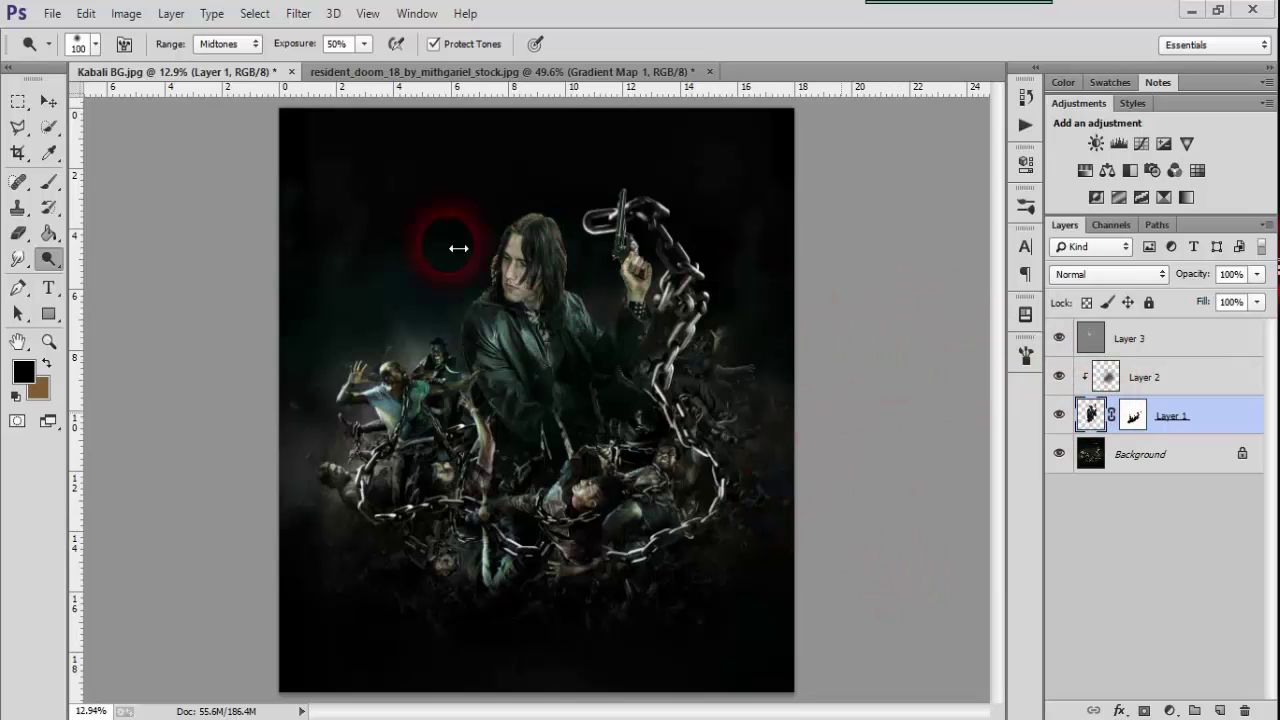
Add empty Layer 4 above Layer 3 and set the foreground to a dark teal sampled from the poster.
click(1075, 338)
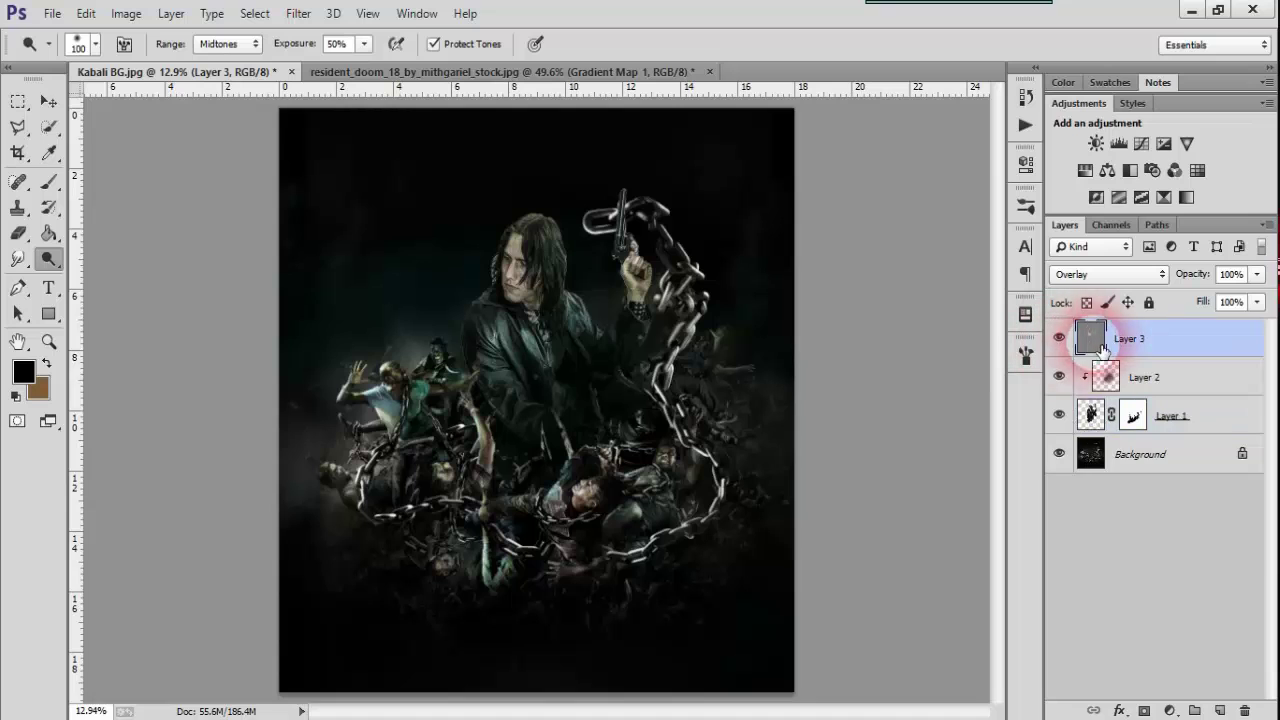
click(1219, 710)
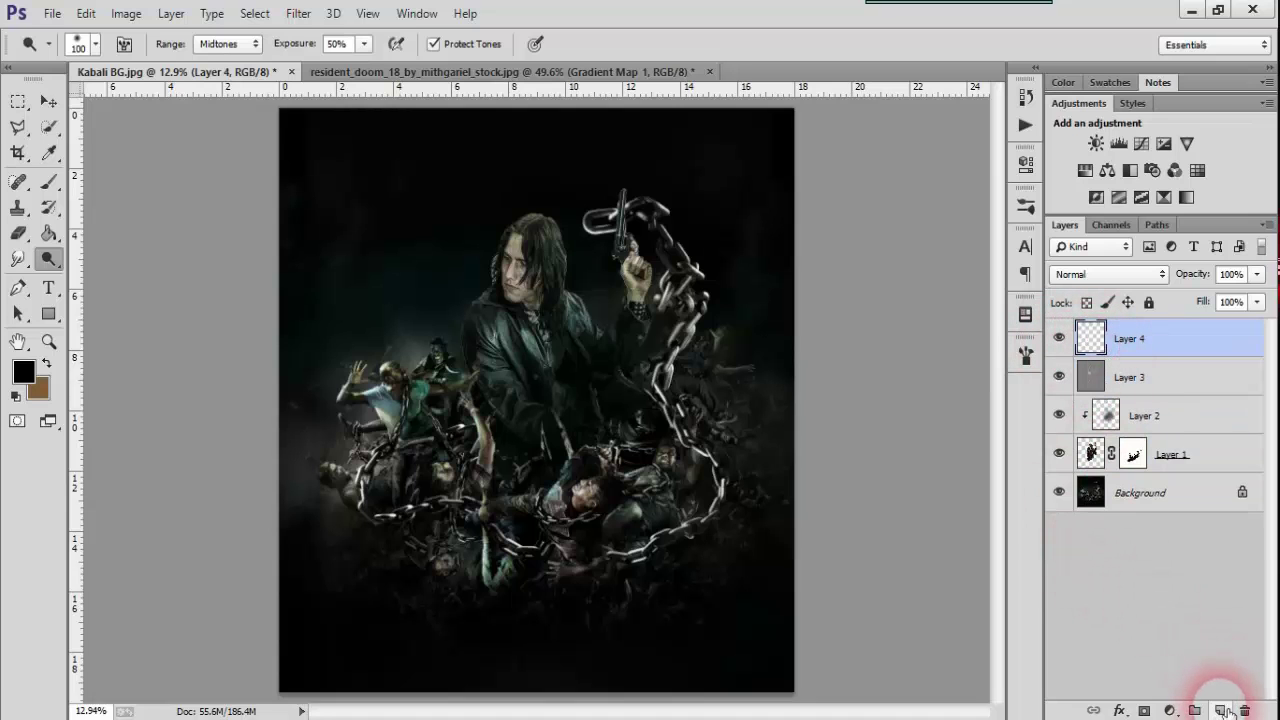
click(22, 370)
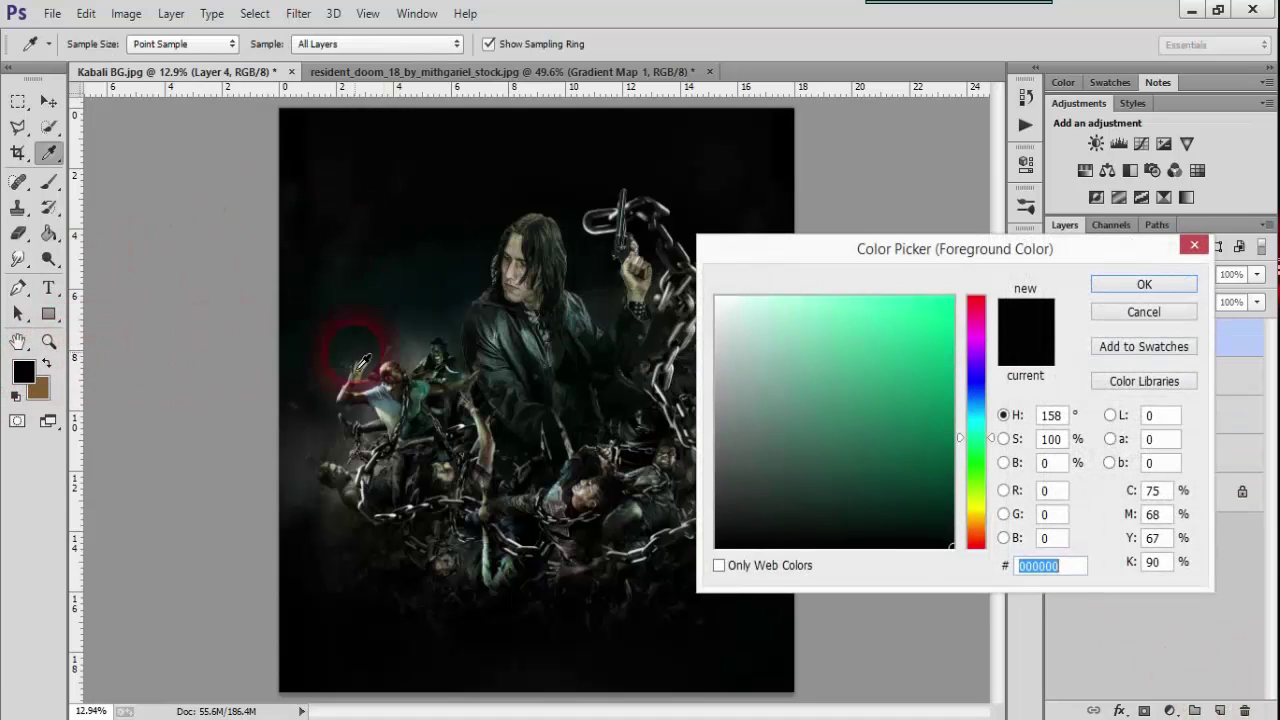
drag(416, 347, 428, 333)
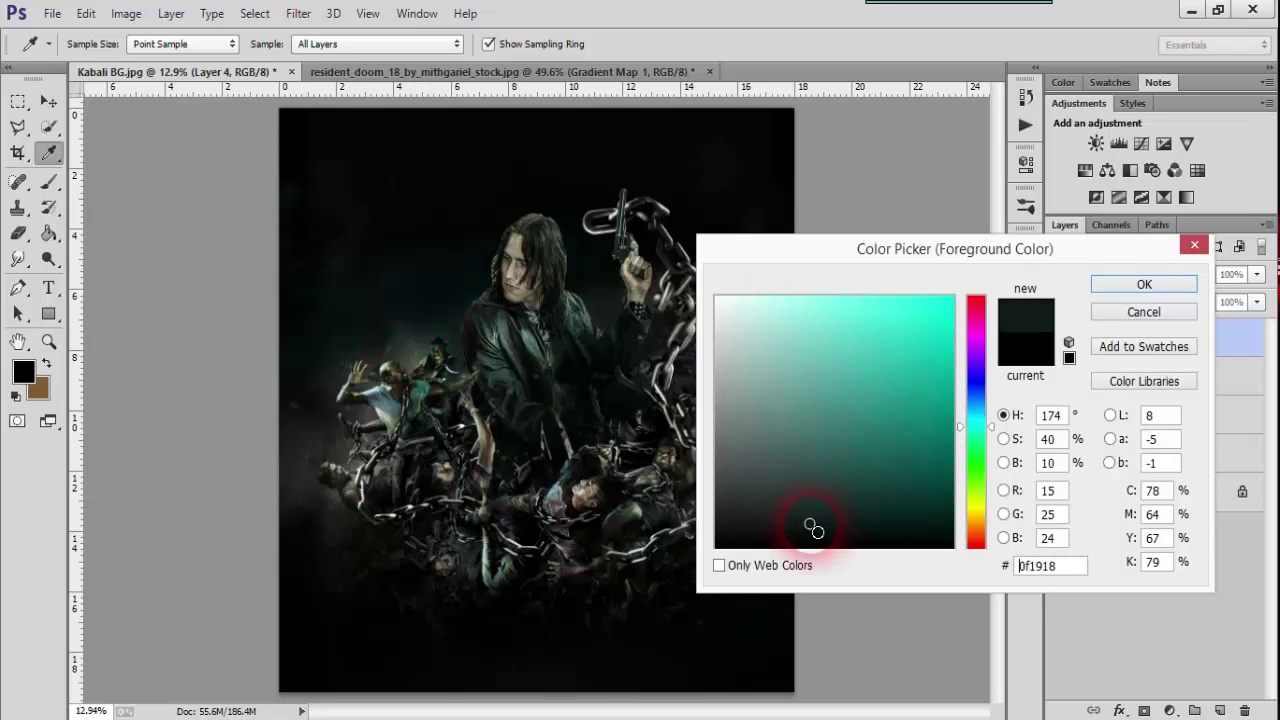
click(873, 520)
click(1122, 290)
Turn off brush Transfer and enable Shape and Color Dynamics with 45% foreground/background jitter.
key(o)
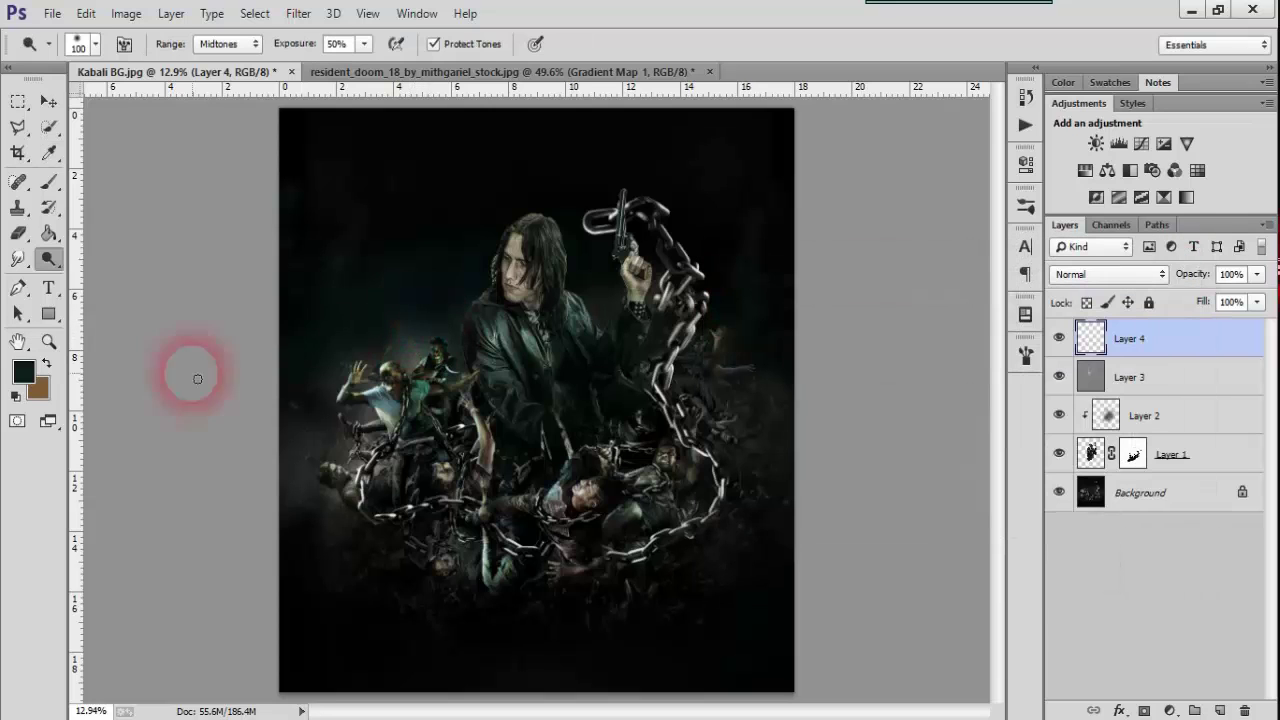
click(1025, 356)
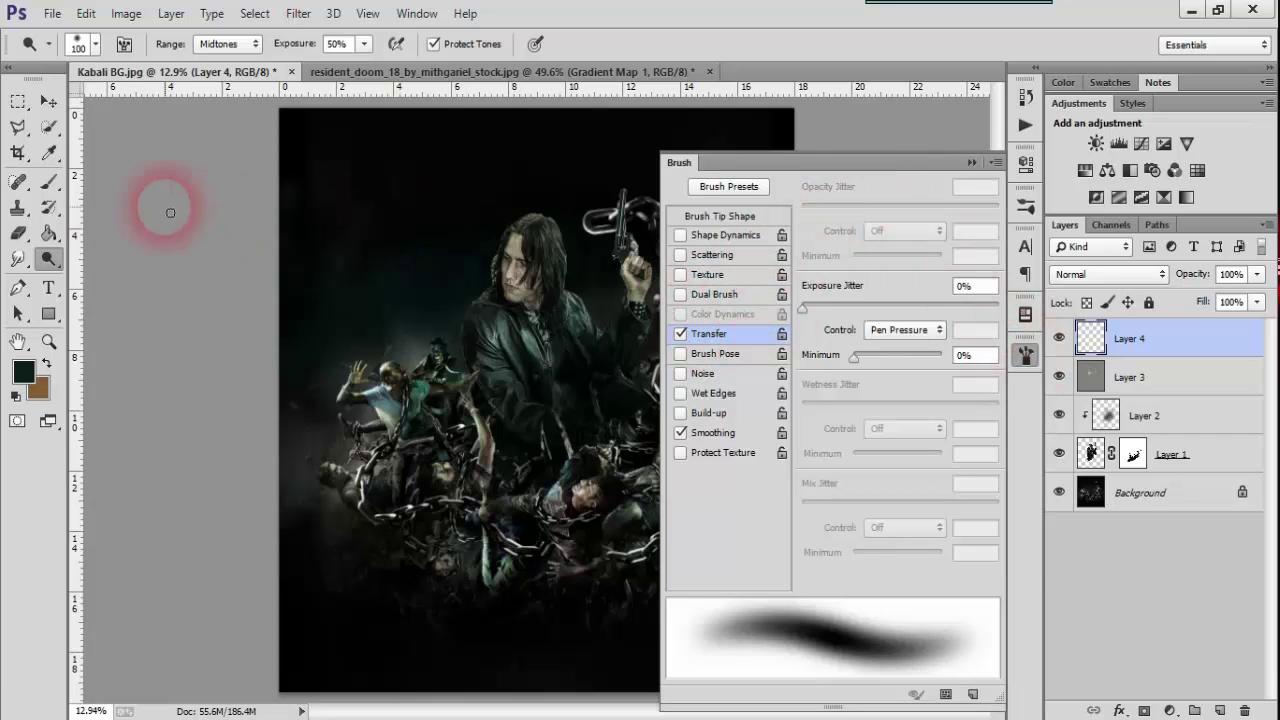
click(47, 181)
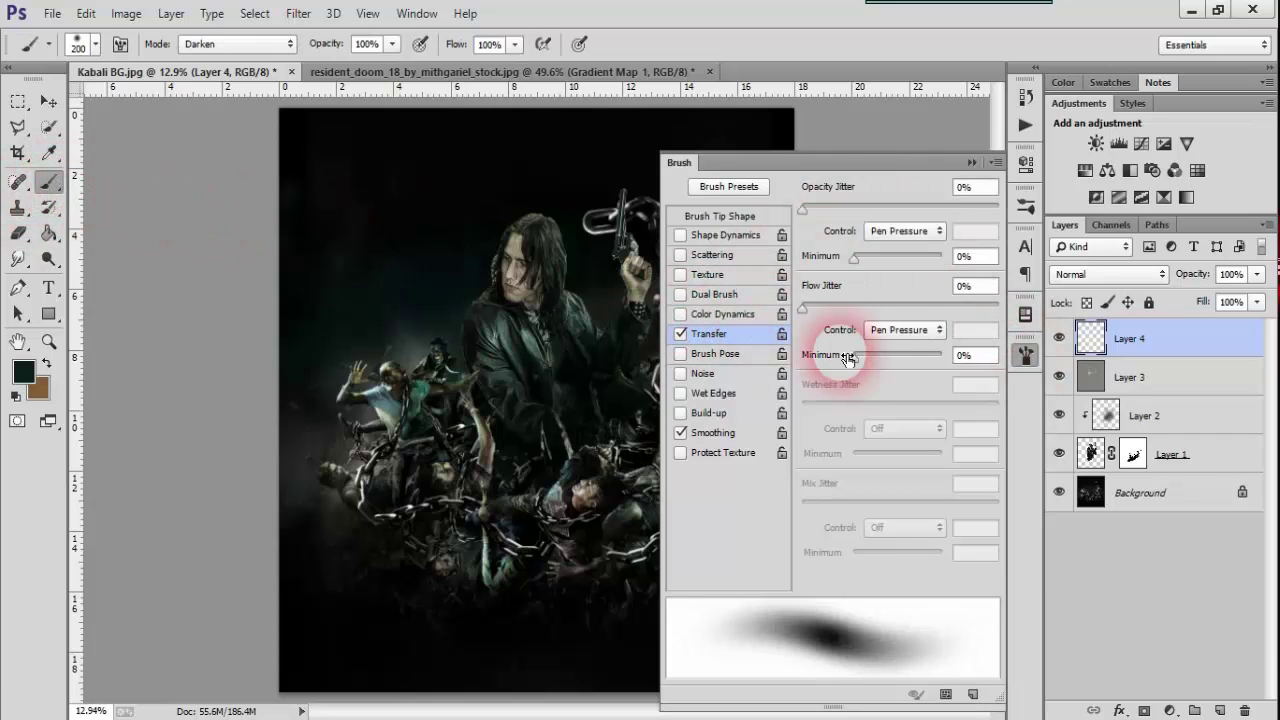
click(681, 334)
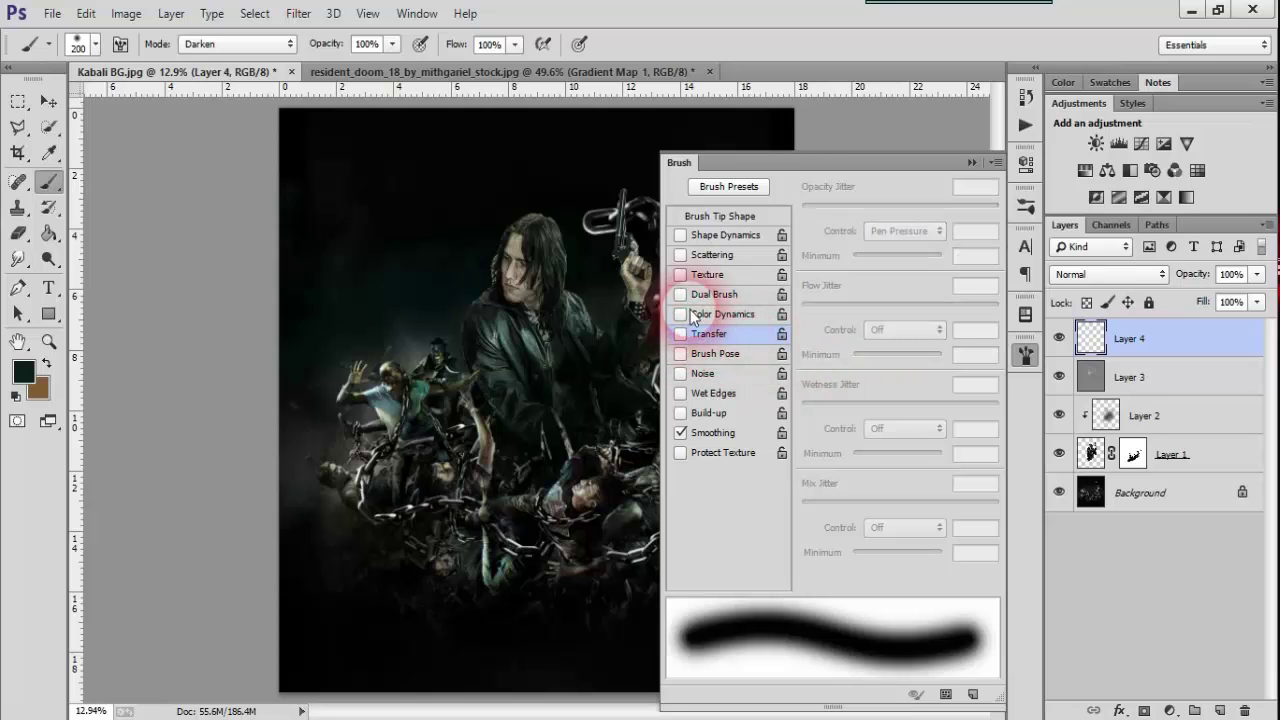
click(705, 235)
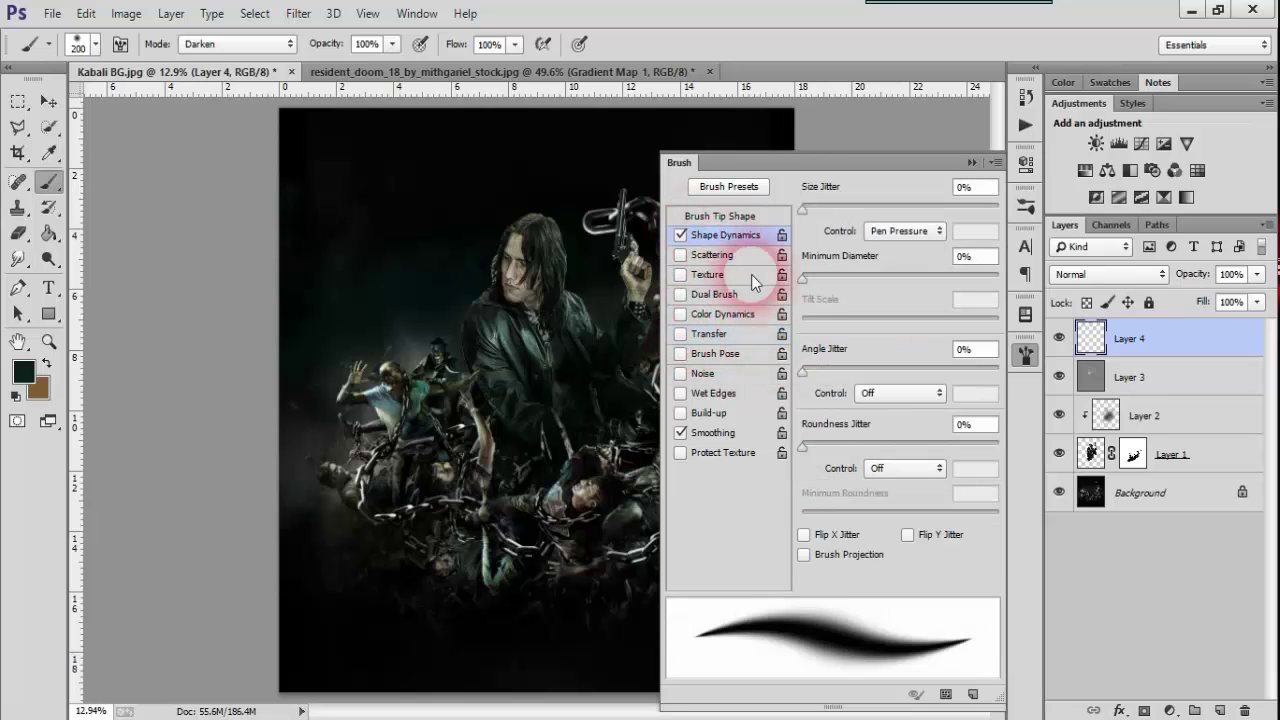
click(715, 314)
drag(803, 229, 890, 229)
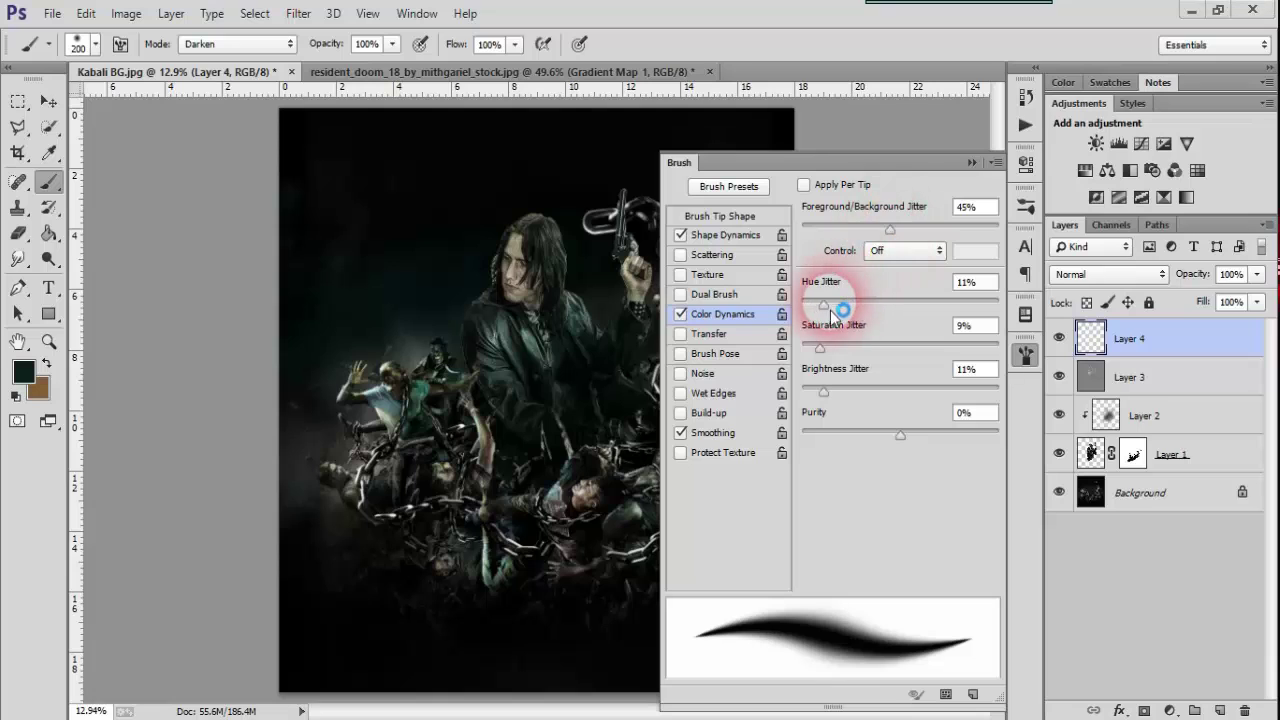
On Layer 4, shade the revolver and chain, then the man's hair with a 45 px brush.
click(971, 162)
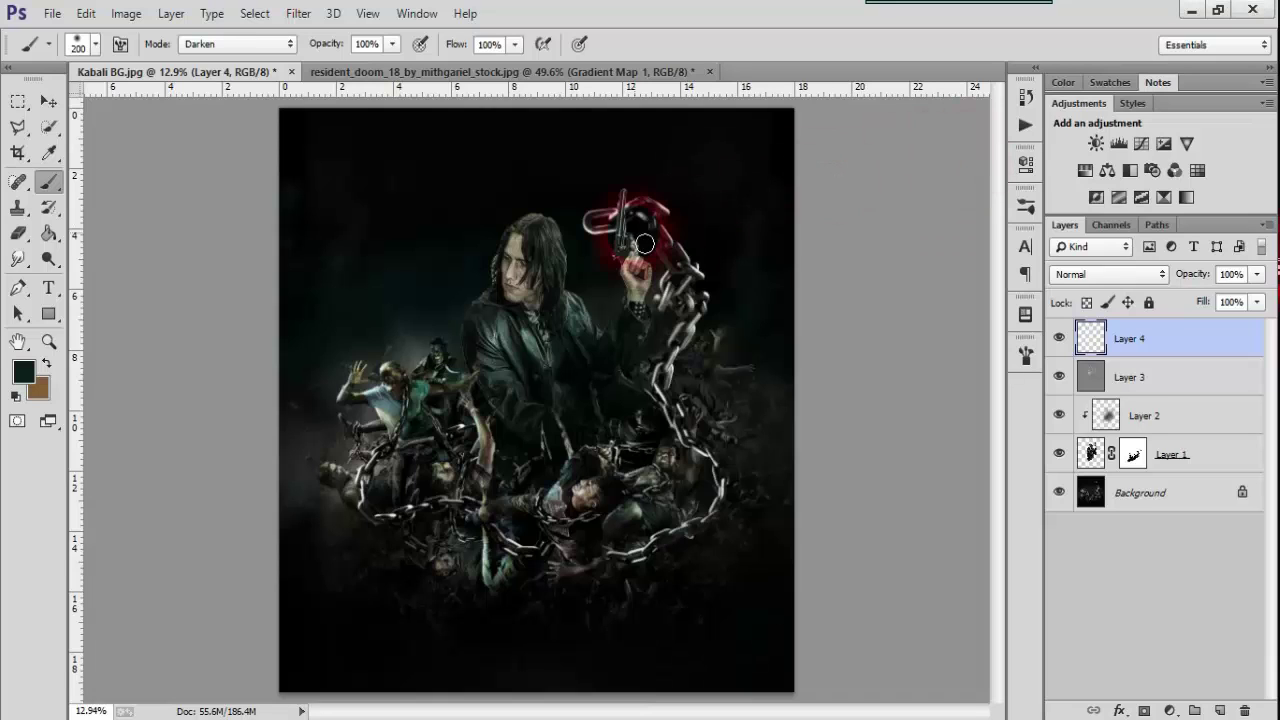
drag(644, 244, 665, 226)
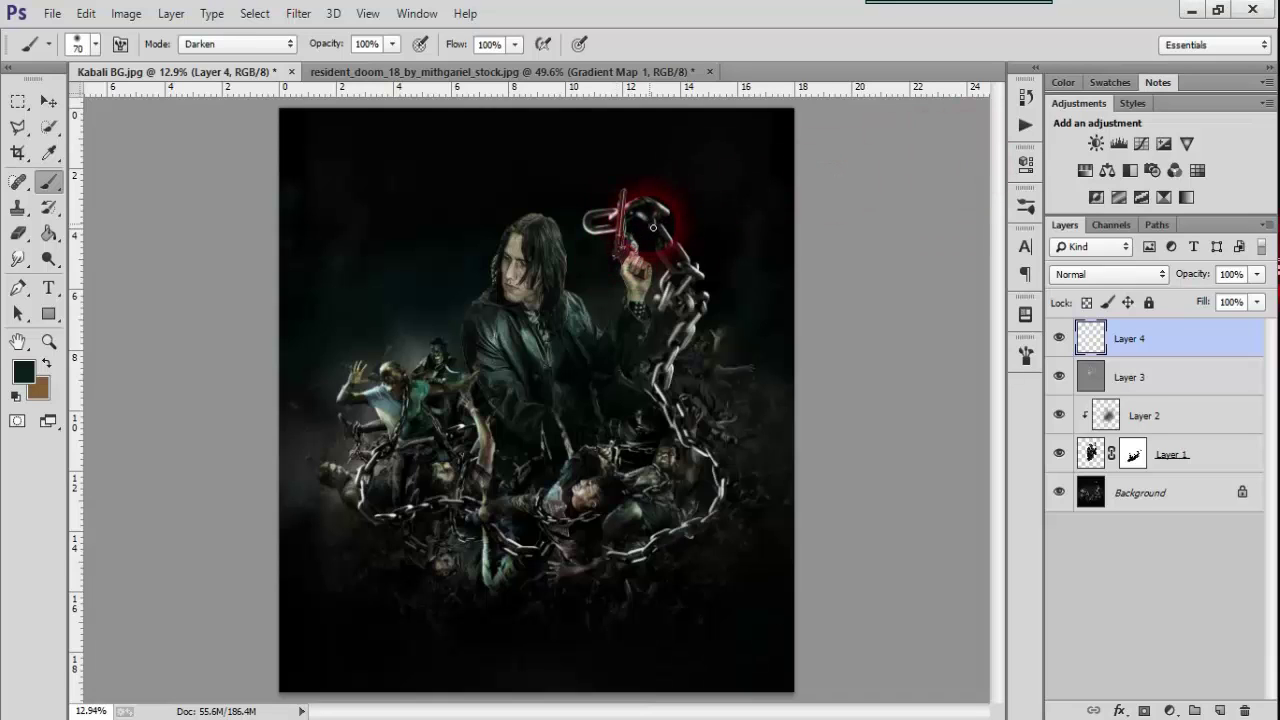
key(bracketleft)
key(bracketleft)
click(526, 228)
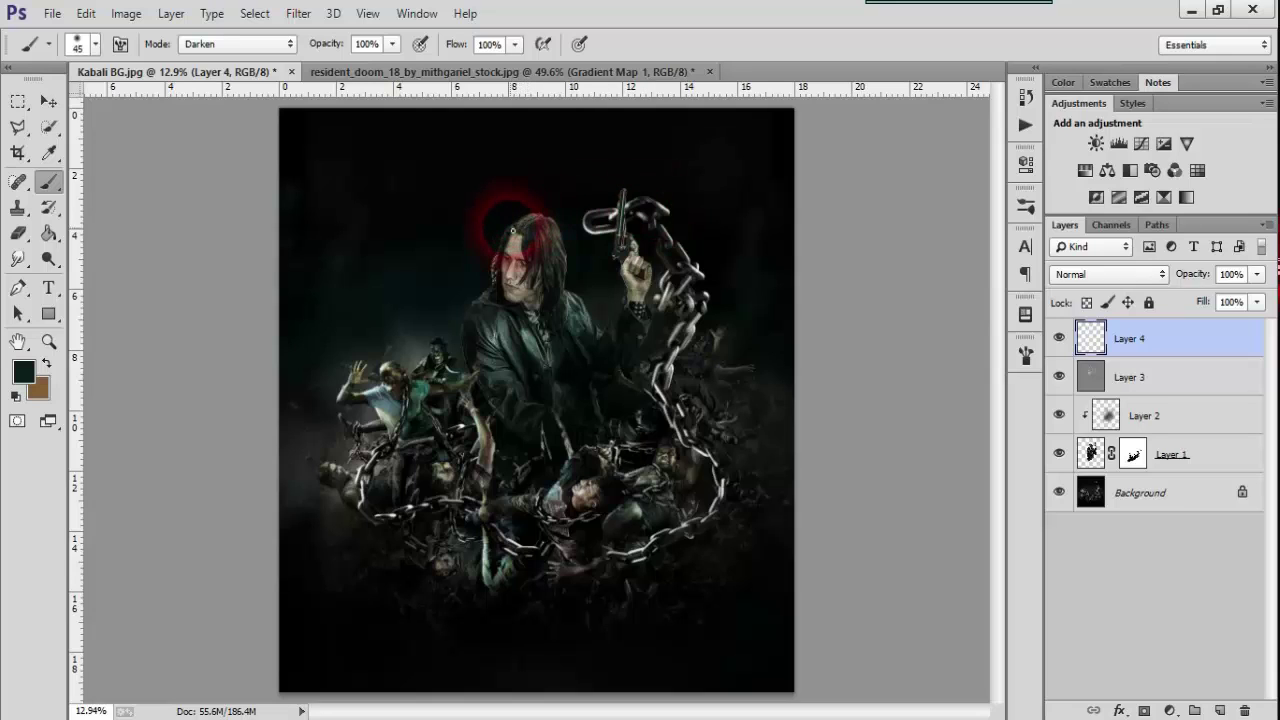
drag(512, 230, 526, 222)
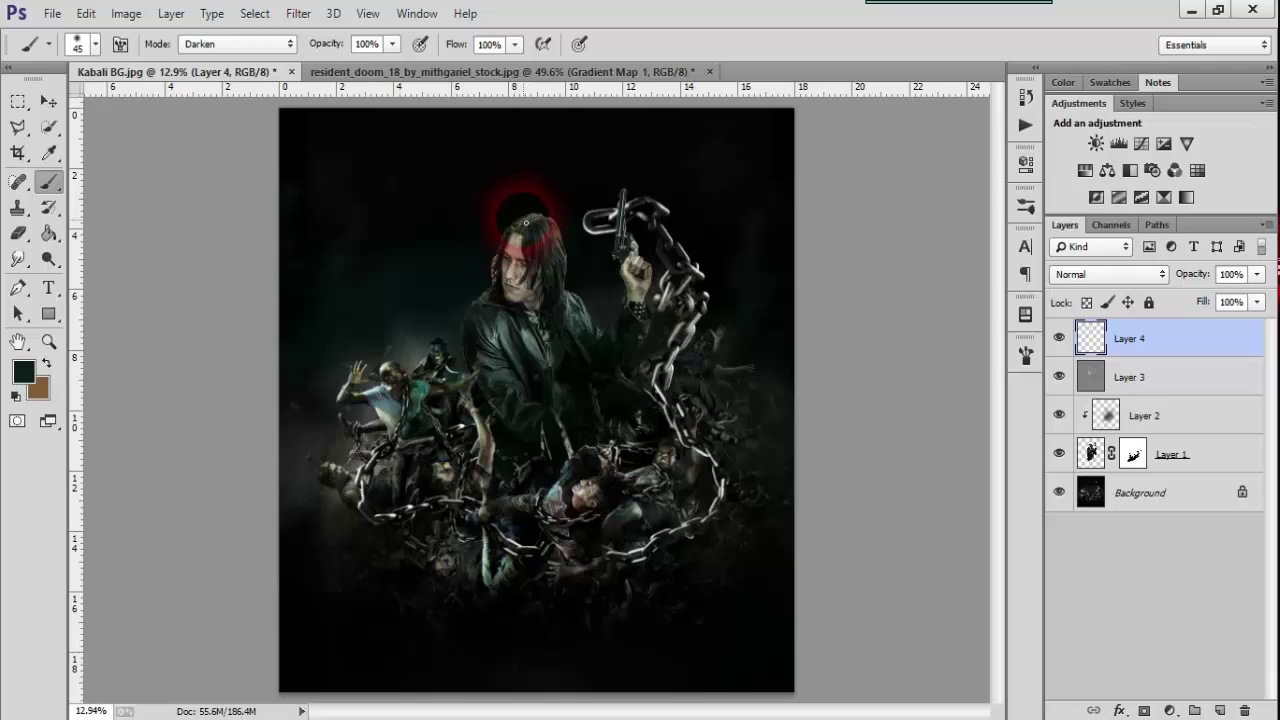
scroll(533, 233, up, 5)
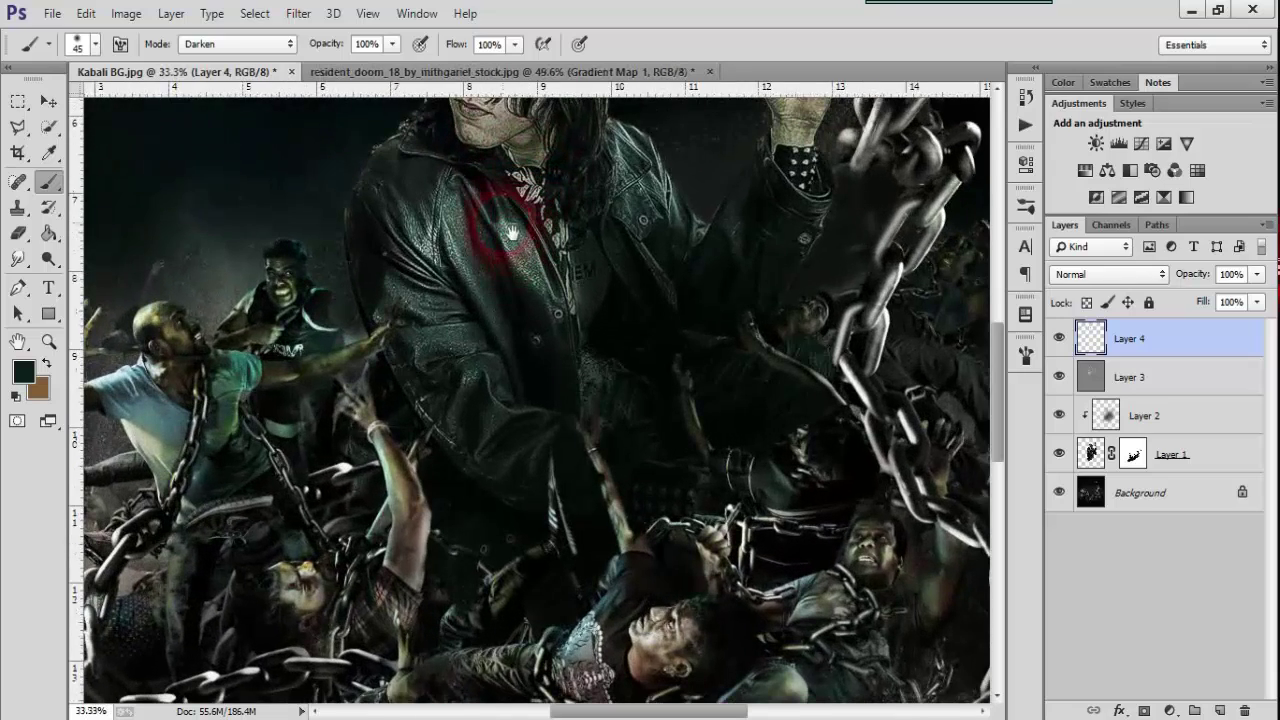
Zoom in on the man's face and set the foreground colour to dark teal #2b4744.
drag(525, 220, 640, 488)
mouse_move(615, 190)
mouse_down()
mouse_move(636, 200)
mouse_move(600, 186)
mouse_move(560, 292)
mouse_up()
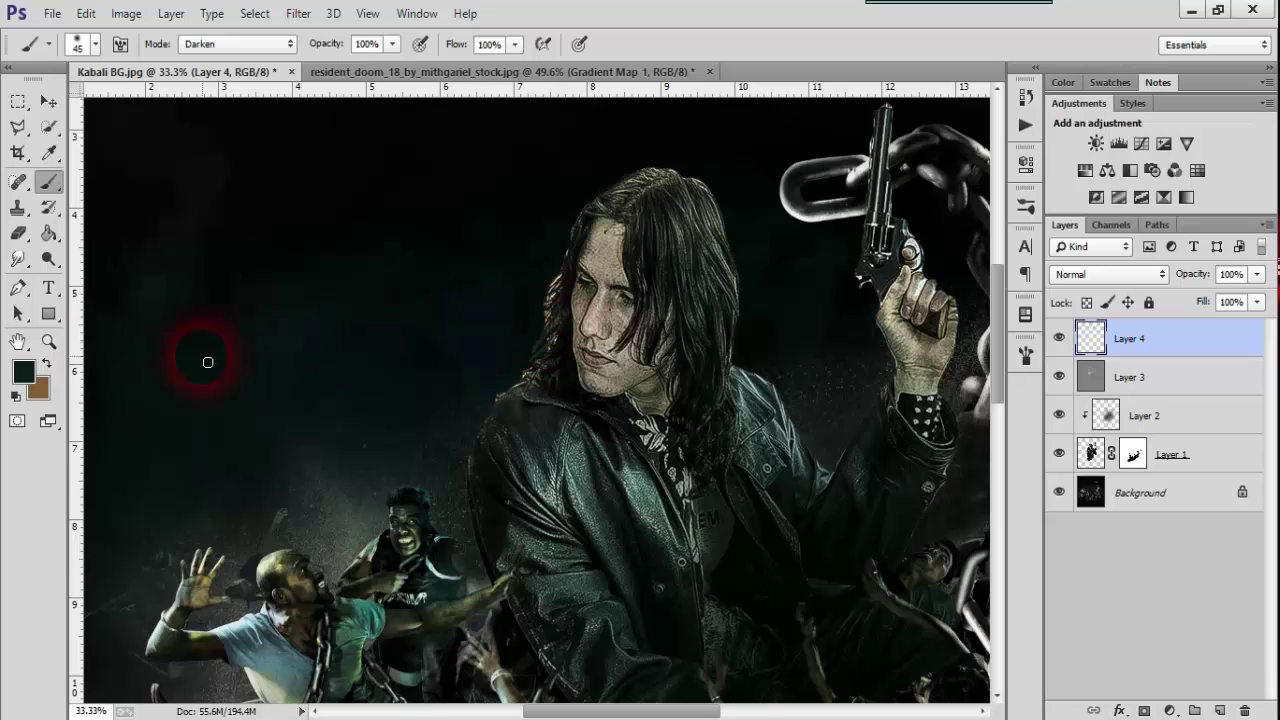
click(23, 372)
drag(822, 486, 810, 478)
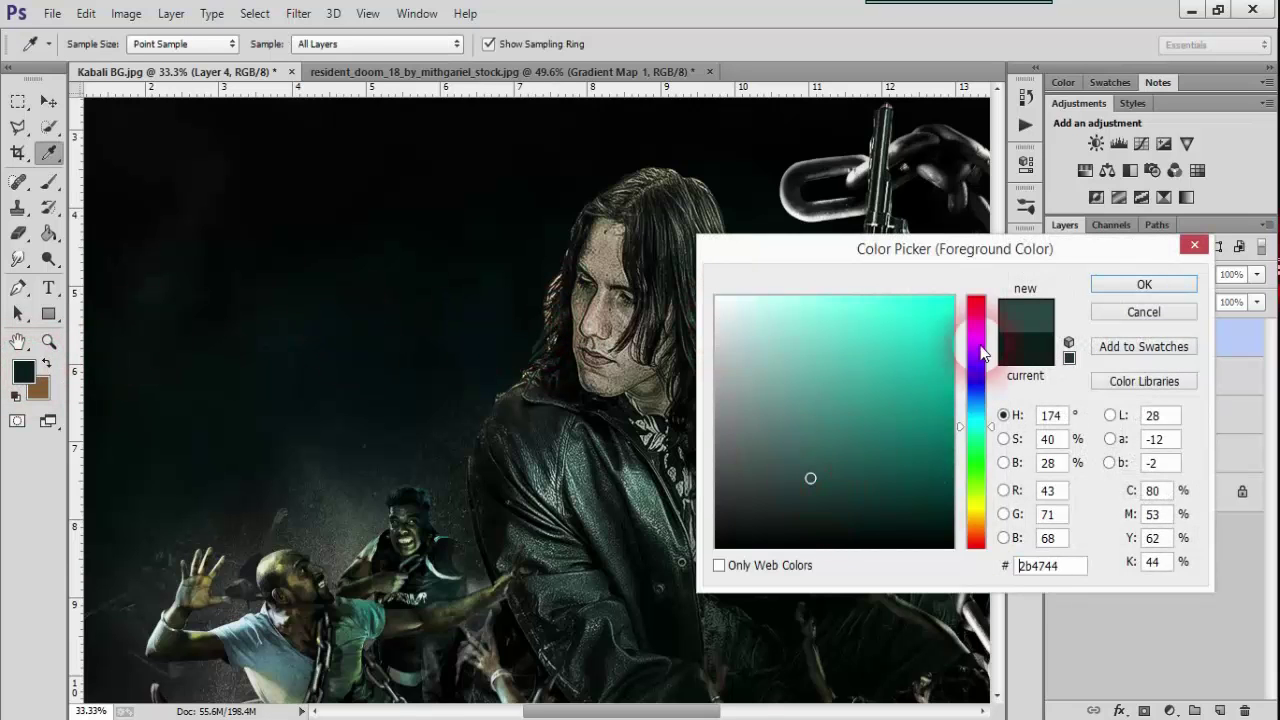
click(1142, 285)
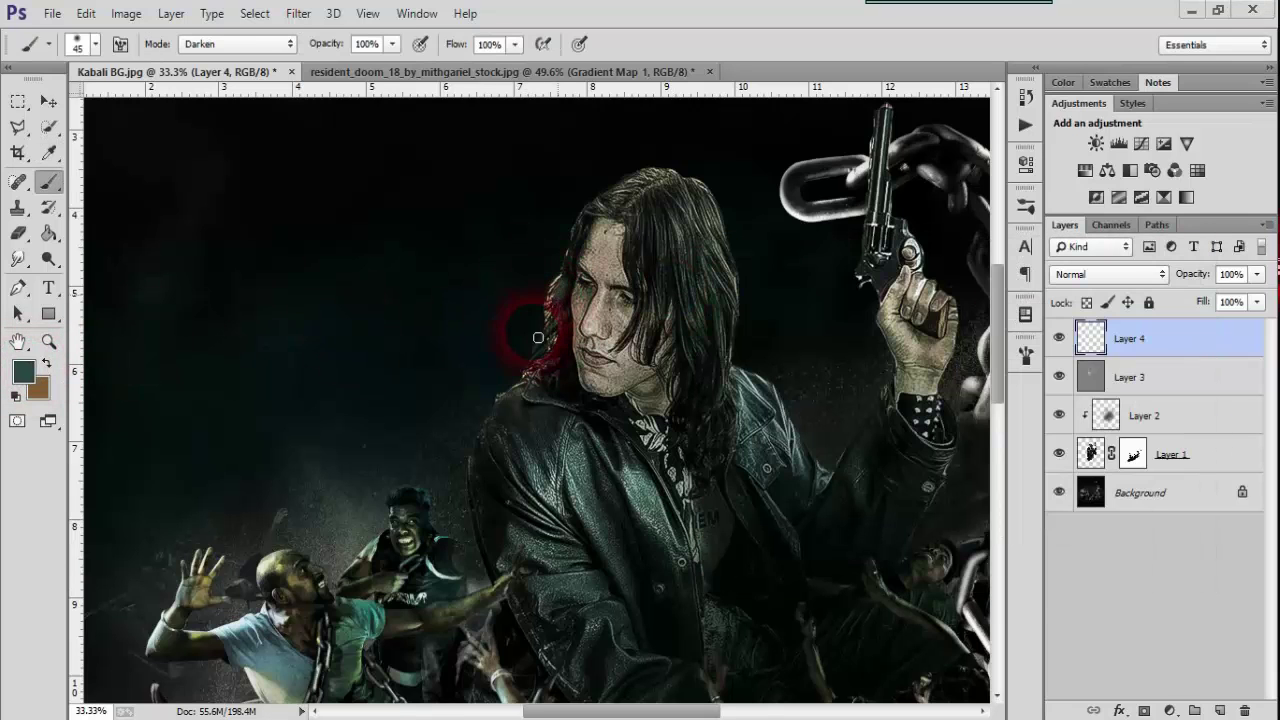
Brush teal shading over the face edges, forehead, hair and jacket shoulder, then fit the poster.
drag(538, 338, 580, 312)
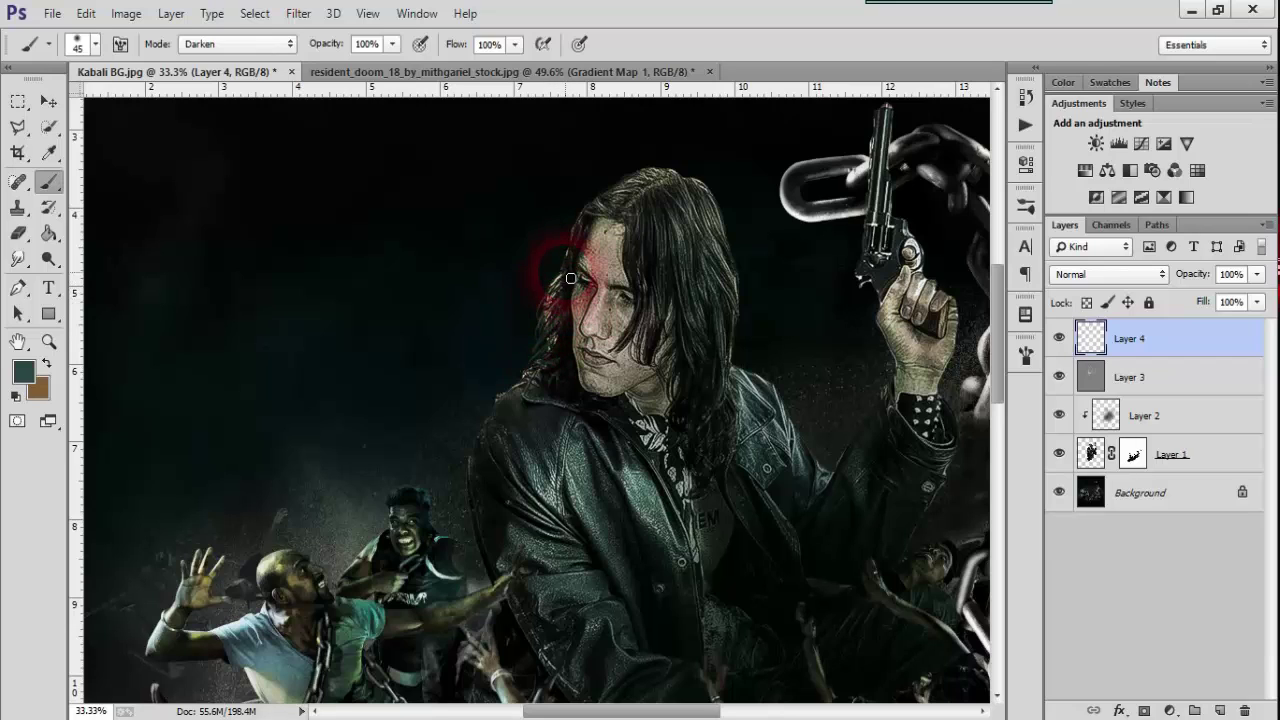
drag(550, 315, 575, 282)
mouse_move(560, 274)
mouse_down()
mouse_move(543, 271)
mouse_move(571, 214)
mouse_move(569, 268)
mouse_move(543, 271)
mouse_move(597, 210)
mouse_move(587, 228)
mouse_move(583, 203)
mouse_move(568, 272)
mouse_up()
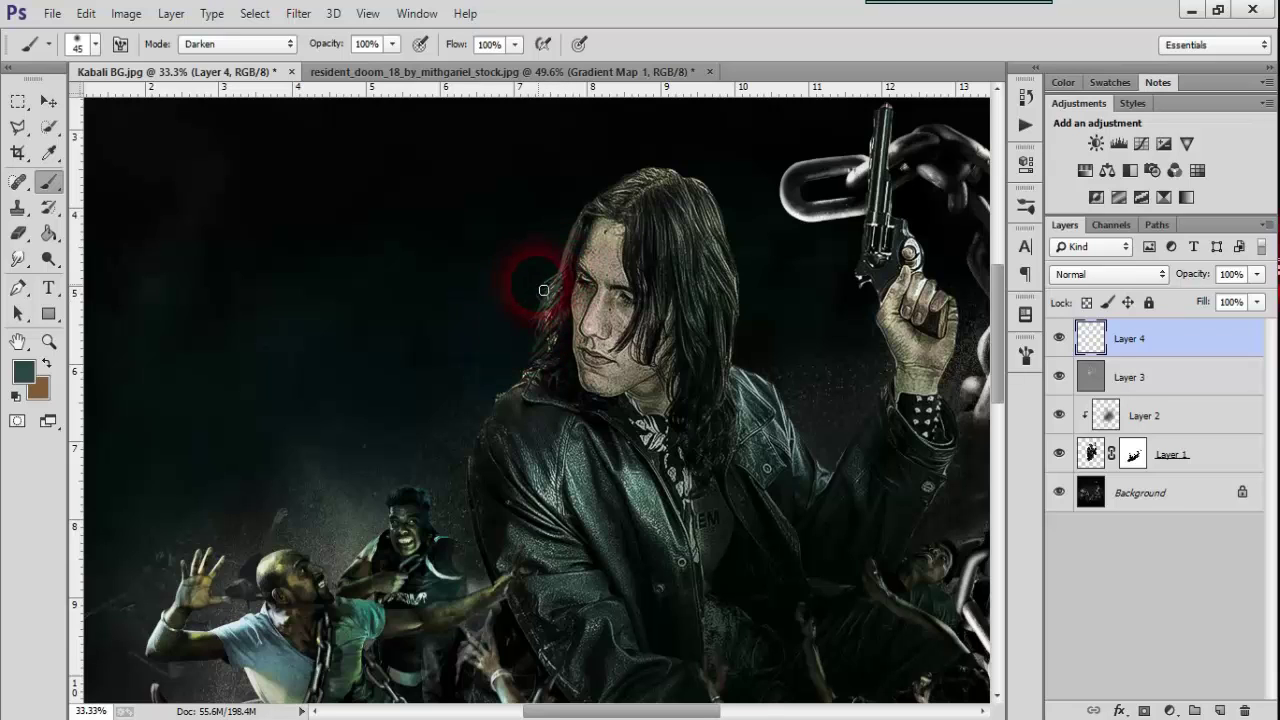
drag(543, 290, 540, 383)
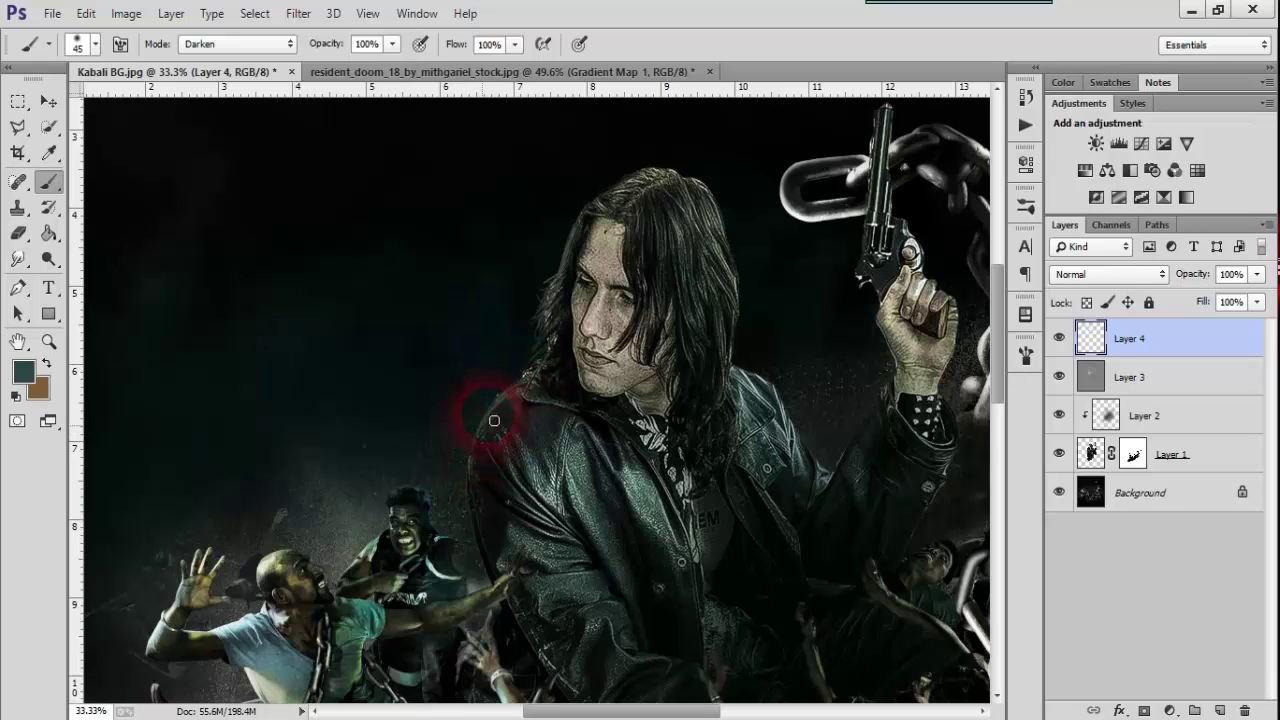
mouse_move(490, 433)
mouse_down()
mouse_move(626, 186)
mouse_move(585, 210)
mouse_move(625, 200)
mouse_move(590, 225)
mouse_move(617, 196)
mouse_move(595, 205)
mouse_move(630, 195)
mouse_move(595, 200)
mouse_move(645, 182)
mouse_move(623, 177)
mouse_move(634, 166)
mouse_move(707, 186)
mouse_move(692, 155)
mouse_move(724, 204)
mouse_up()
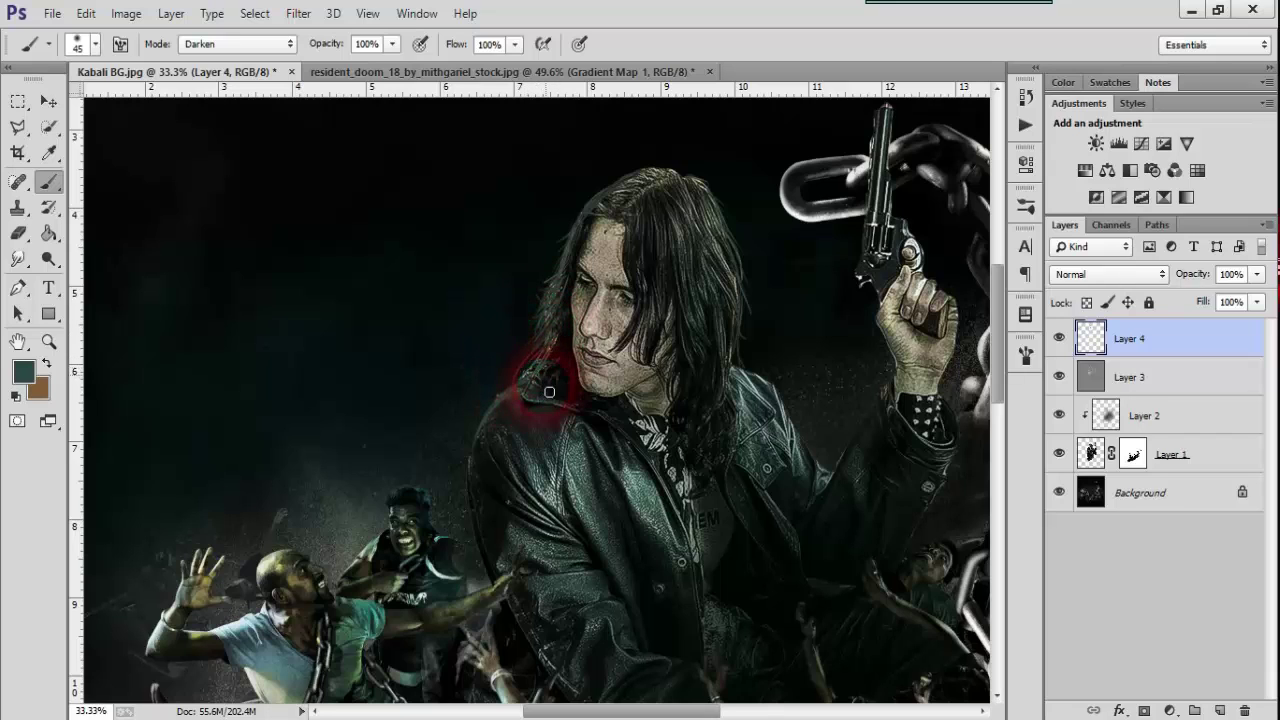
key(ctrl+0)
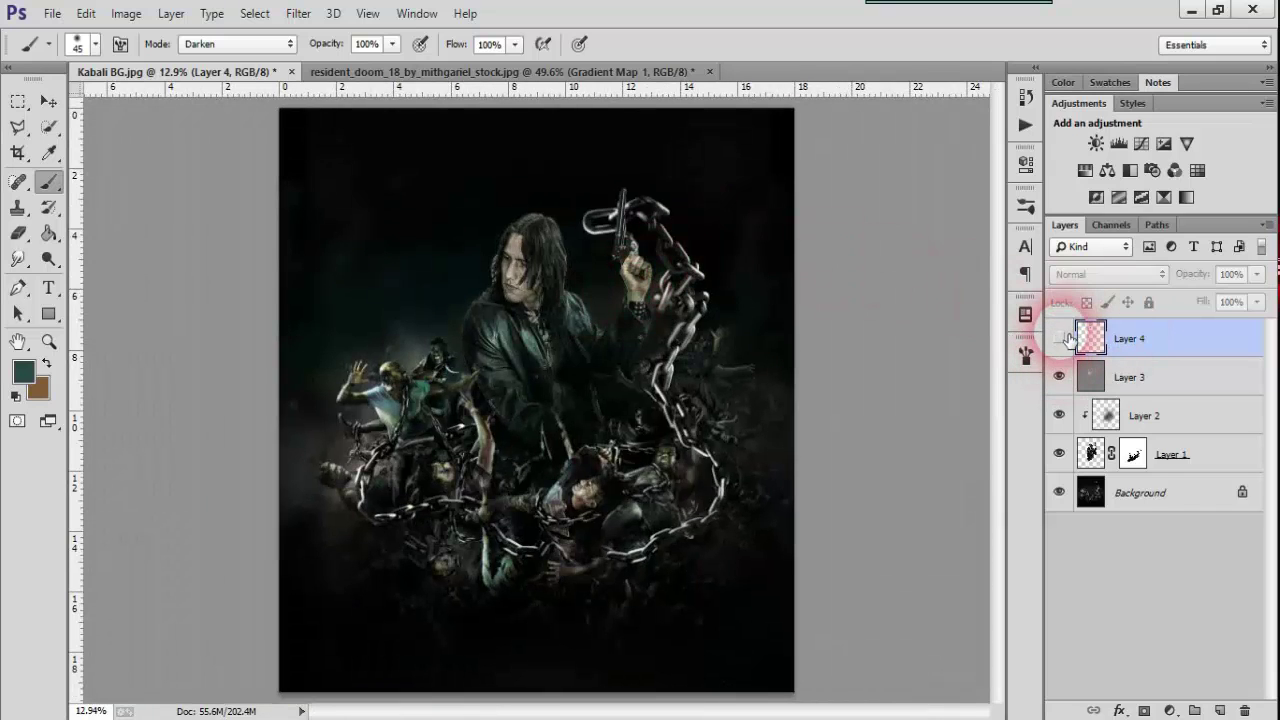
Toggle Layer 4's visibility to compare the shading, then start a new adjustment layer.
click(1062, 340)
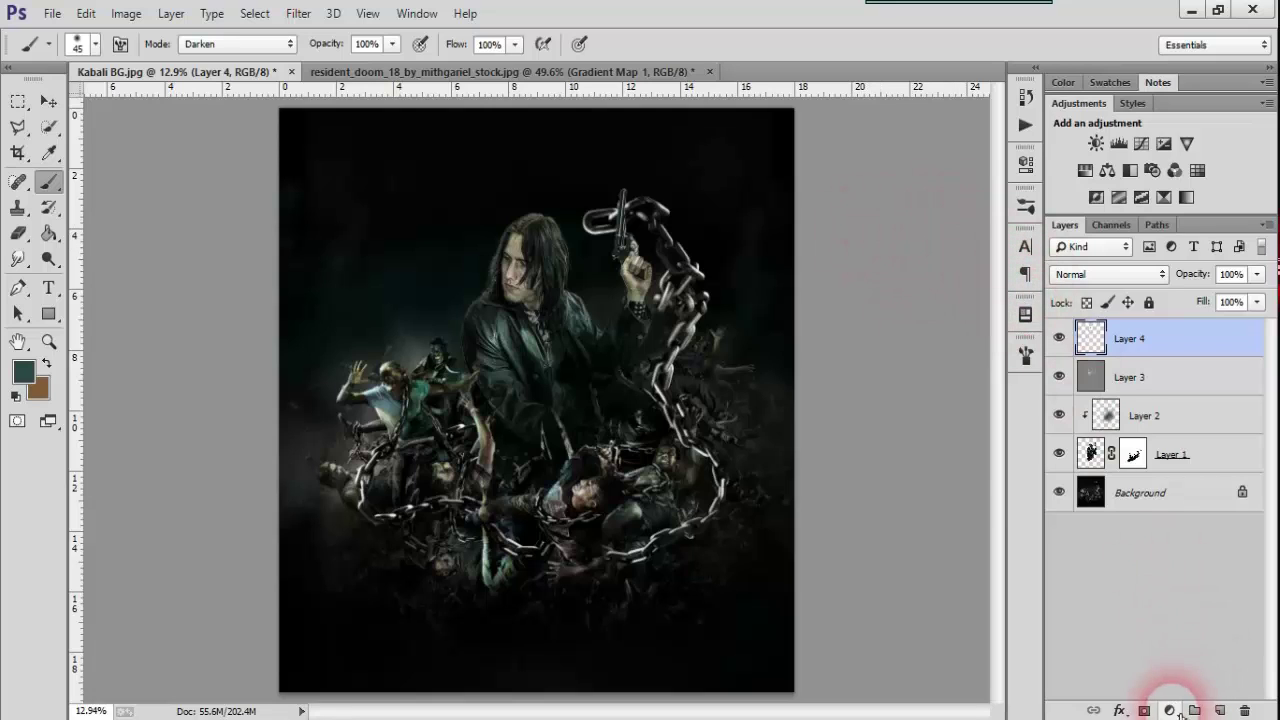
click(1169, 710)
Add a Curves adjustment layer with an RGB S-curve for extra contrast.
click(1098, 397)
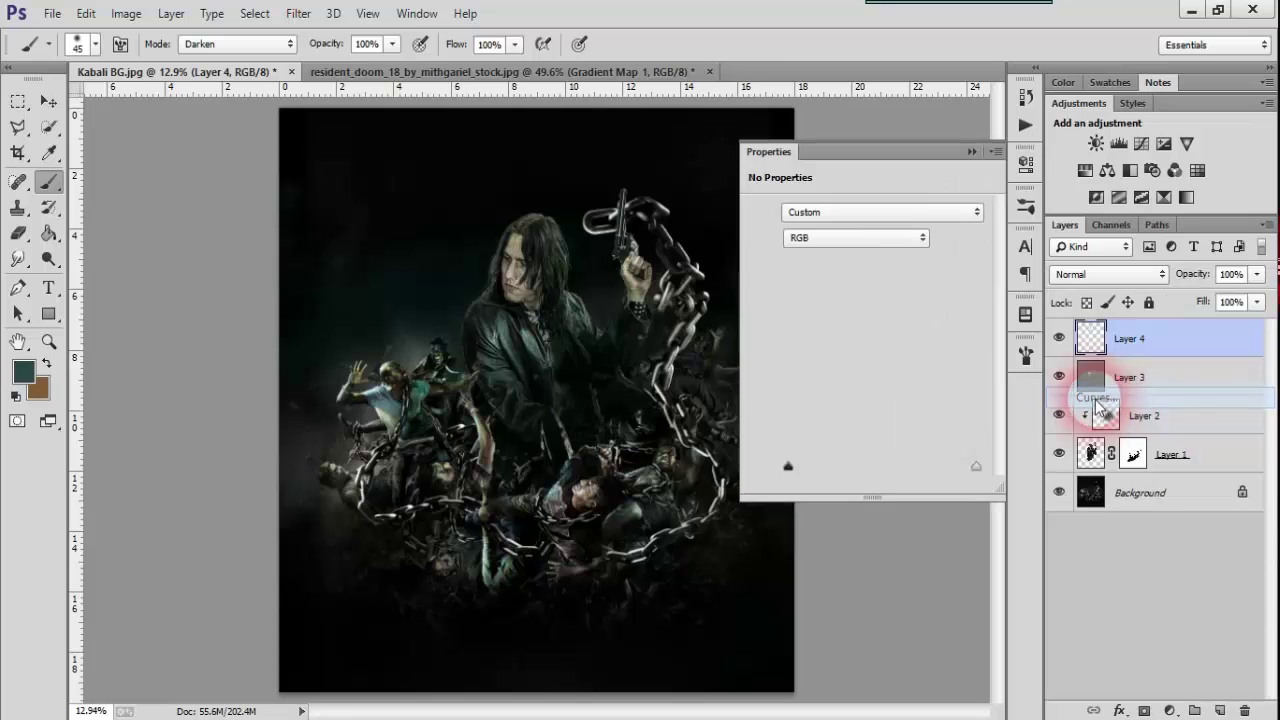
drag(894, 350, 927, 313)
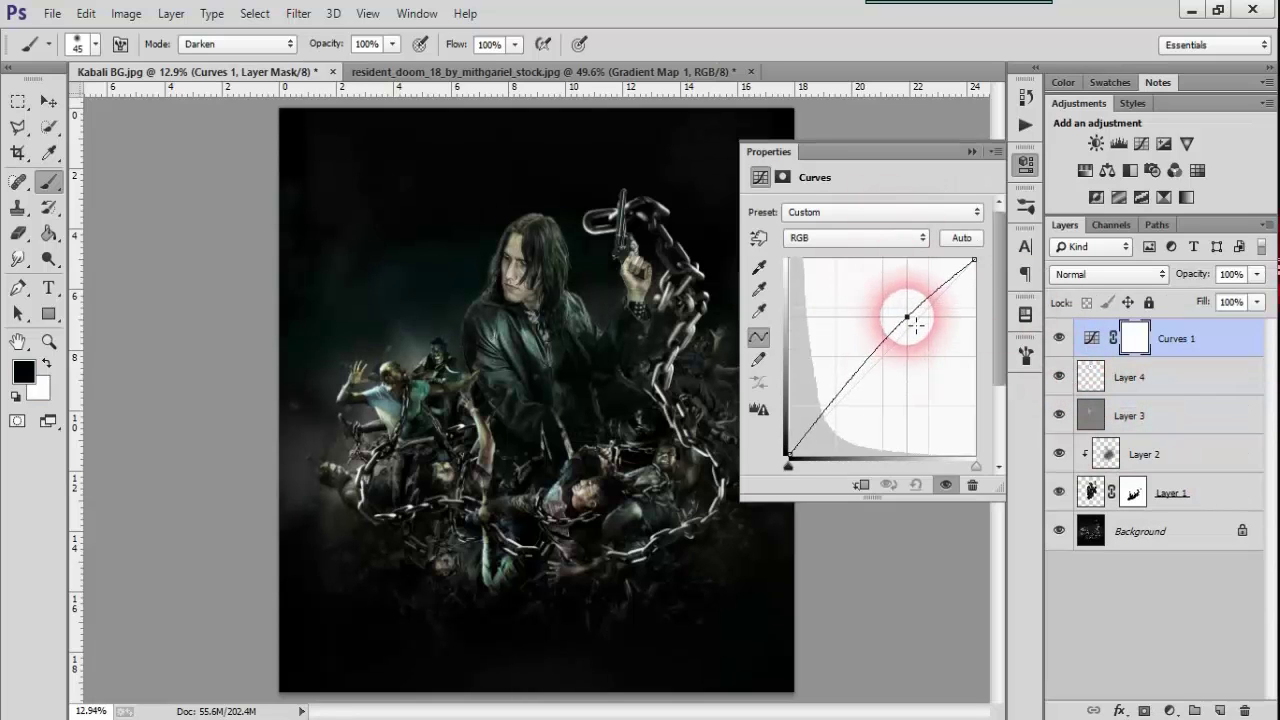
mouse_move(857, 414)
mouse_down()
mouse_move(841, 418)
mouse_move(832, 392)
mouse_up()
Bend the Red channel curve with highlight and shadow points to reduce red.
click(855, 238)
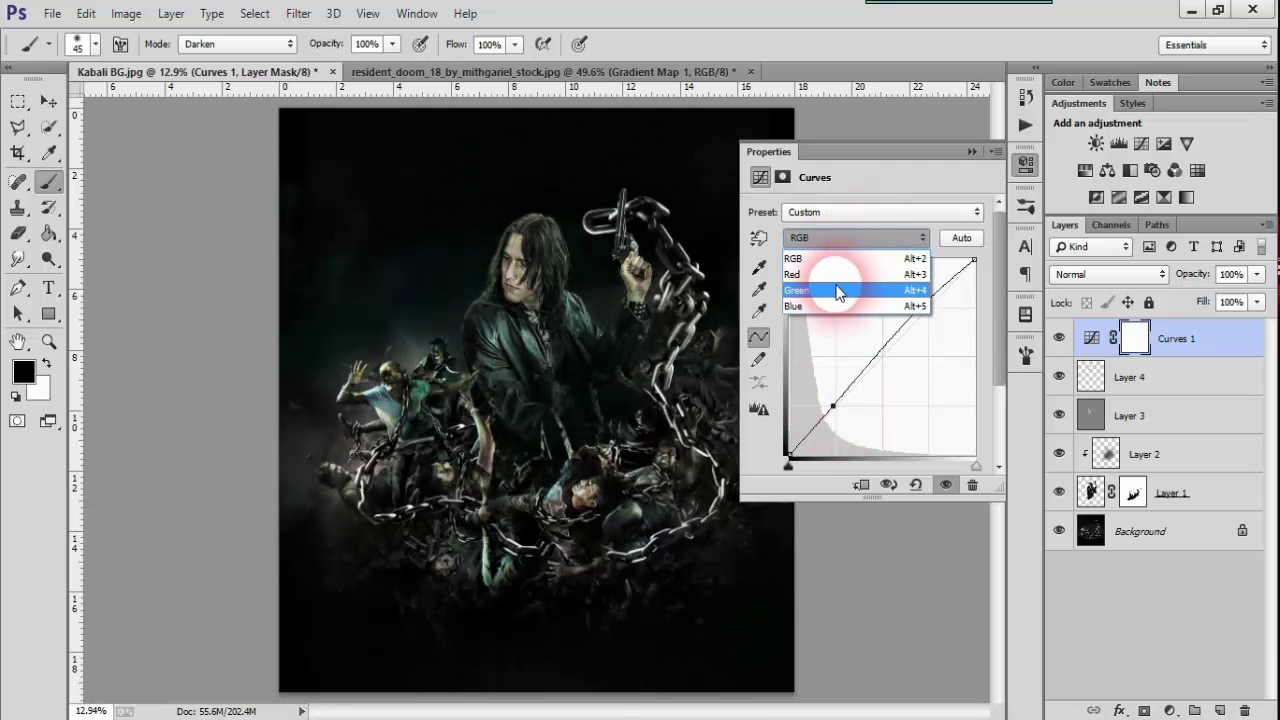
click(840, 265)
drag(923, 320, 938, 317)
drag(884, 376, 867, 397)
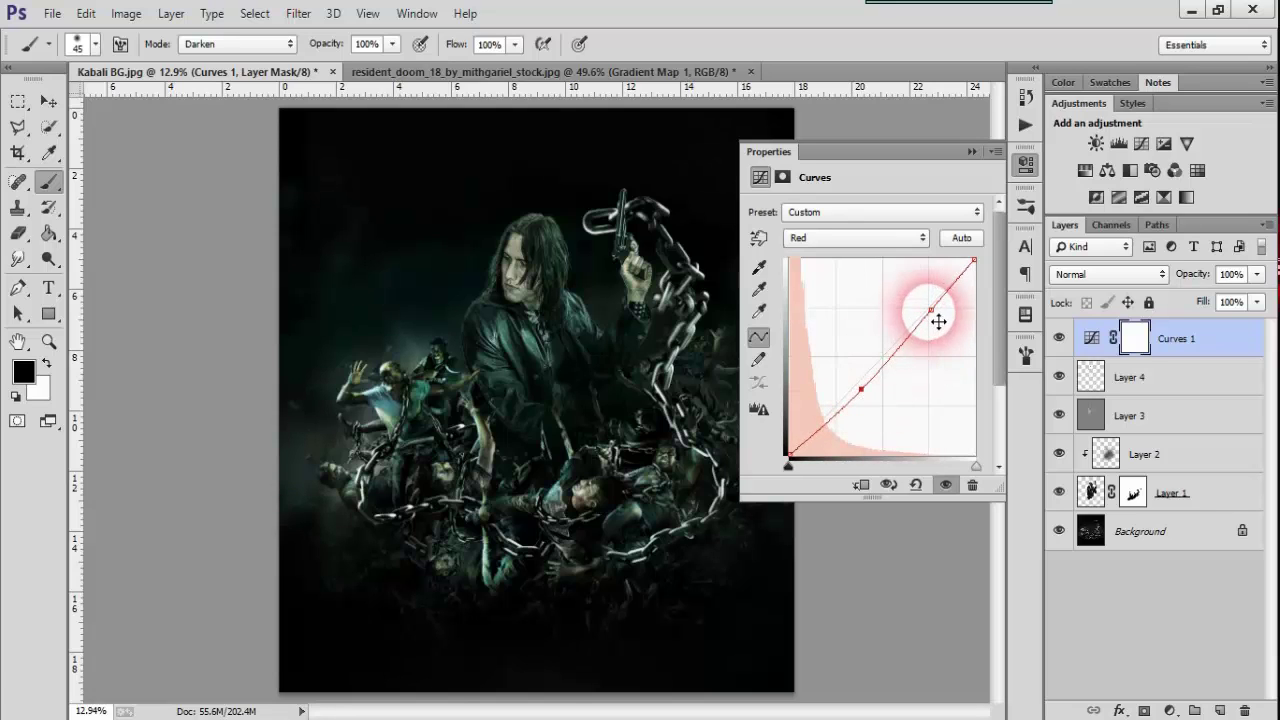
drag(936, 320, 931, 301)
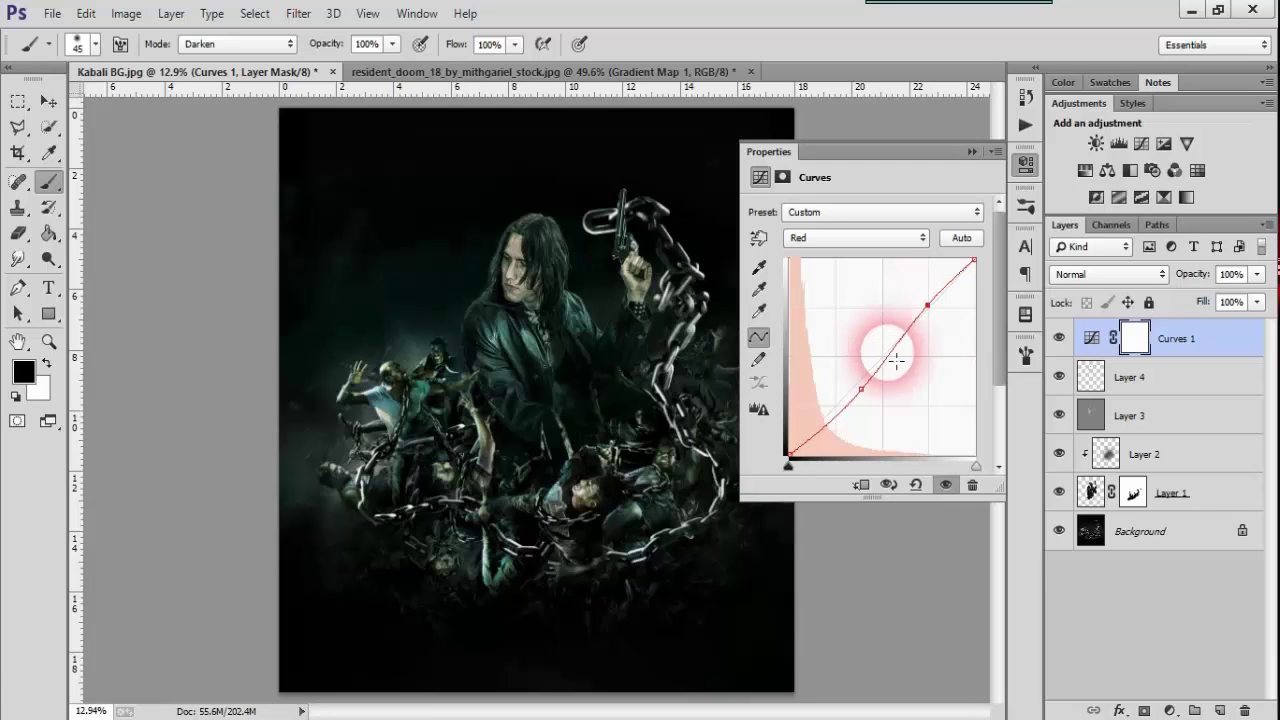
drag(874, 400, 866, 398)
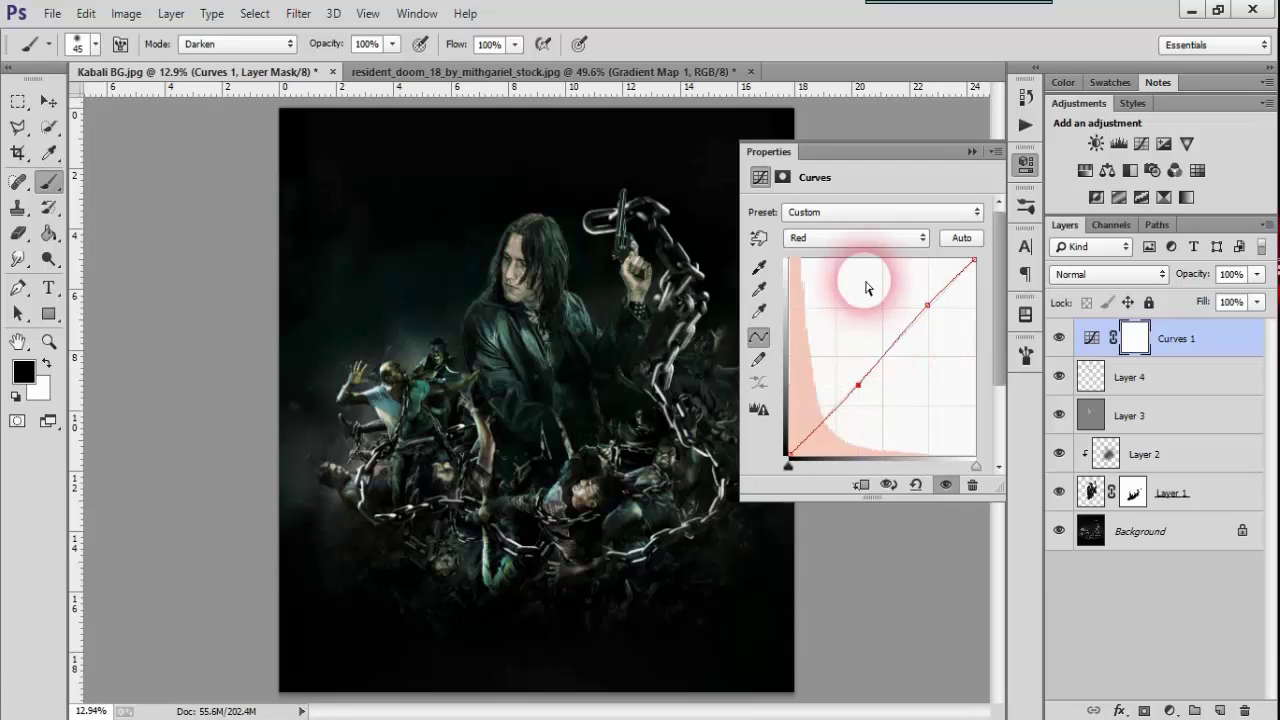
Reshape the Green channel curve's highlights and shadows slightly.
click(855, 238)
click(857, 286)
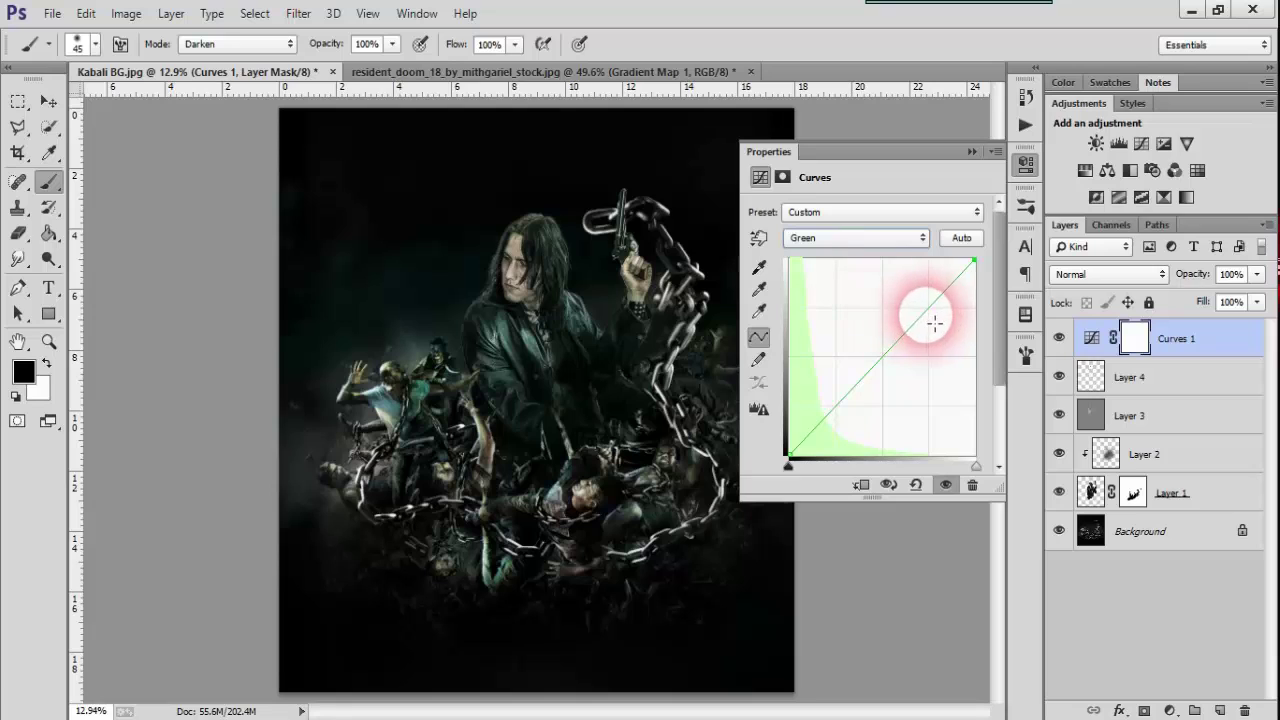
mouse_move(929, 306)
mouse_down()
mouse_move(940, 308)
mouse_move(930, 325)
mouse_up()
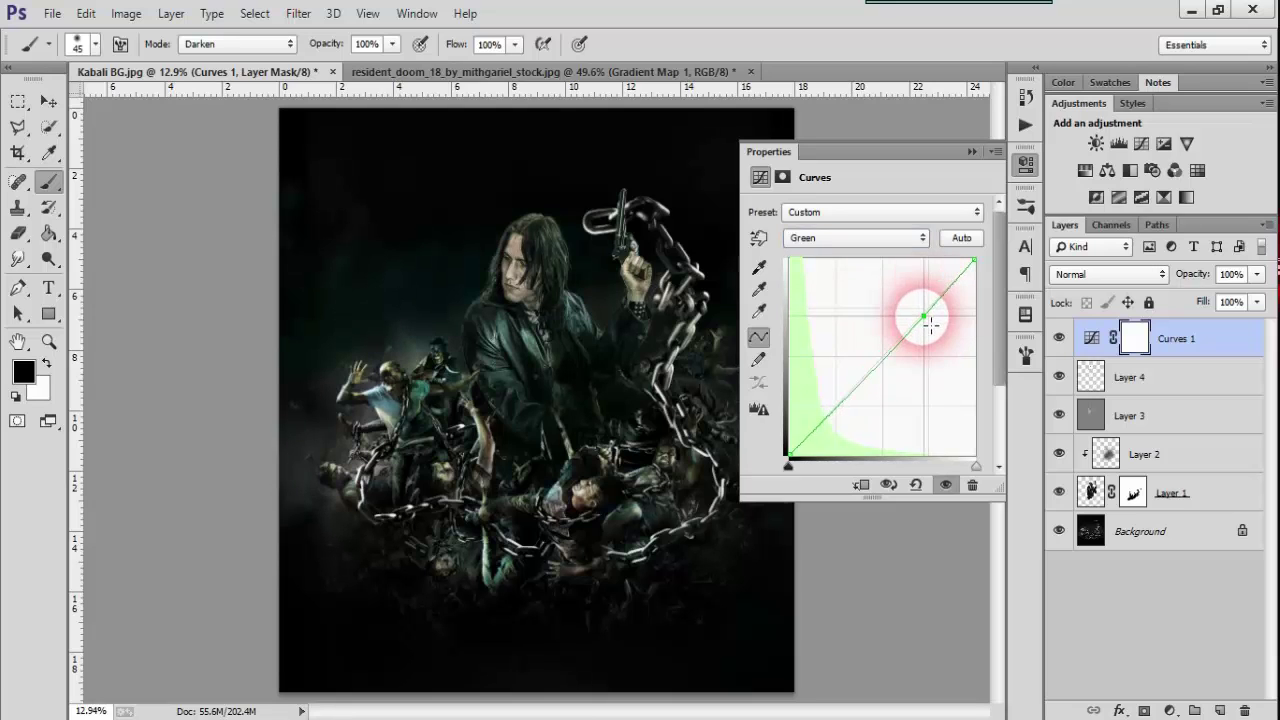
mouse_move(851, 408)
mouse_down()
mouse_move(825, 424)
mouse_move(851, 400)
mouse_move(822, 412)
mouse_move(855, 404)
mouse_up()
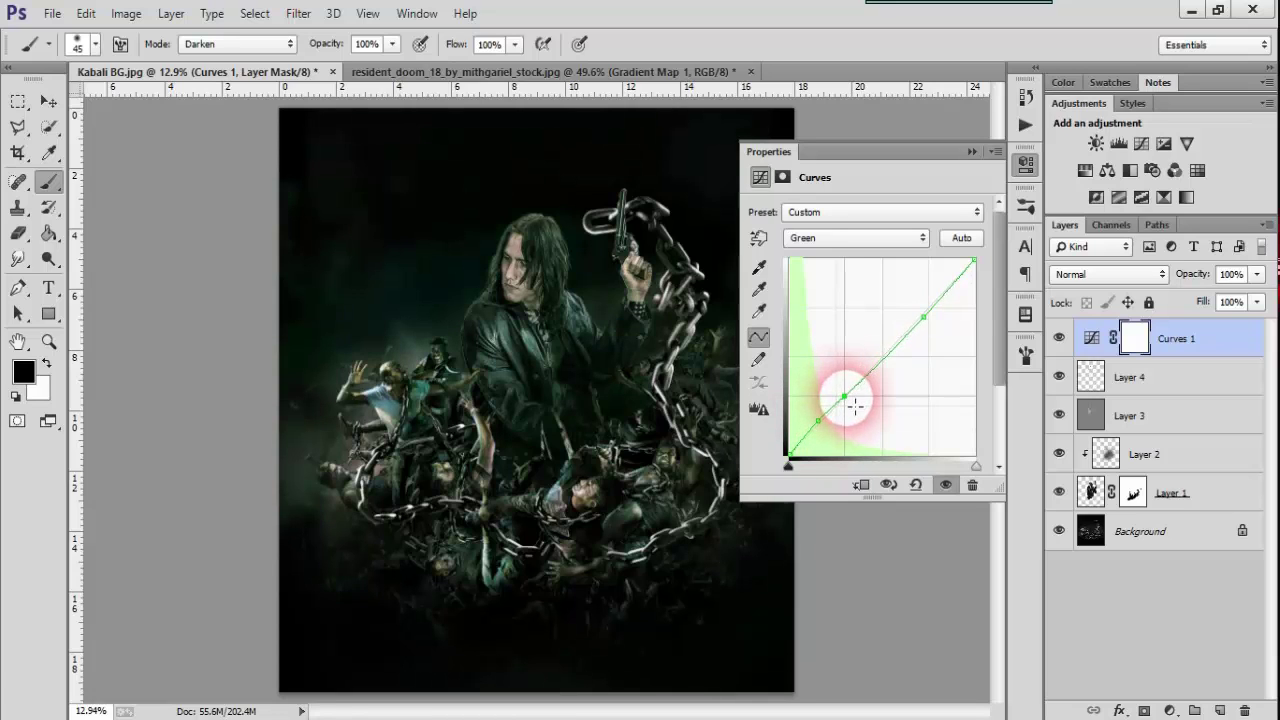
Adjust the Blue channel curve's highlights and add a shadow point.
click(868, 239)
click(846, 306)
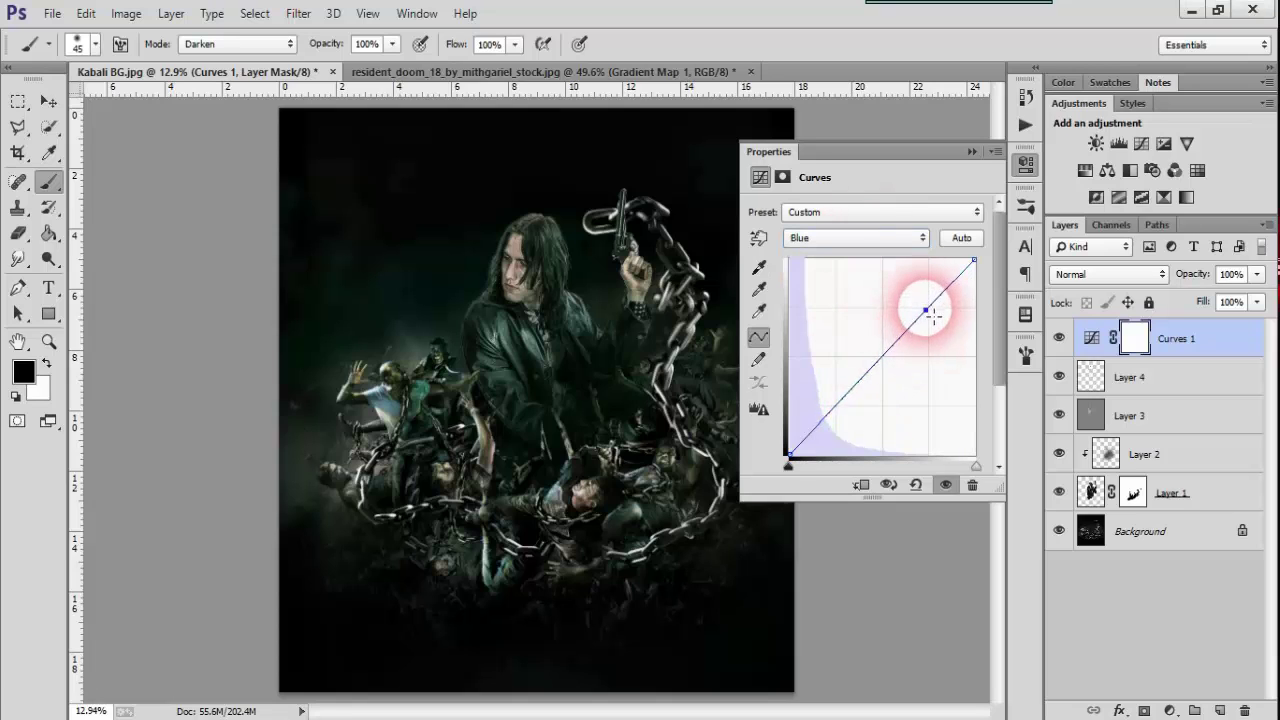
drag(929, 302, 930, 330)
click(836, 413)
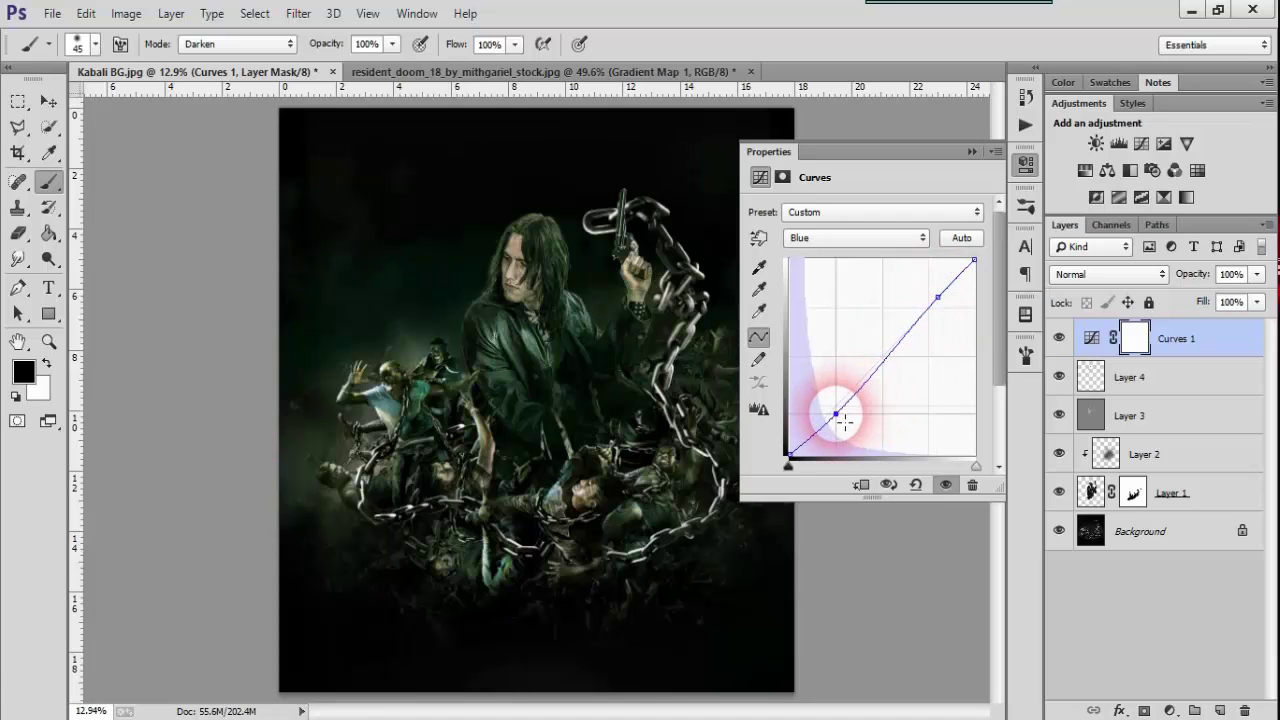
drag(845, 421, 834, 418)
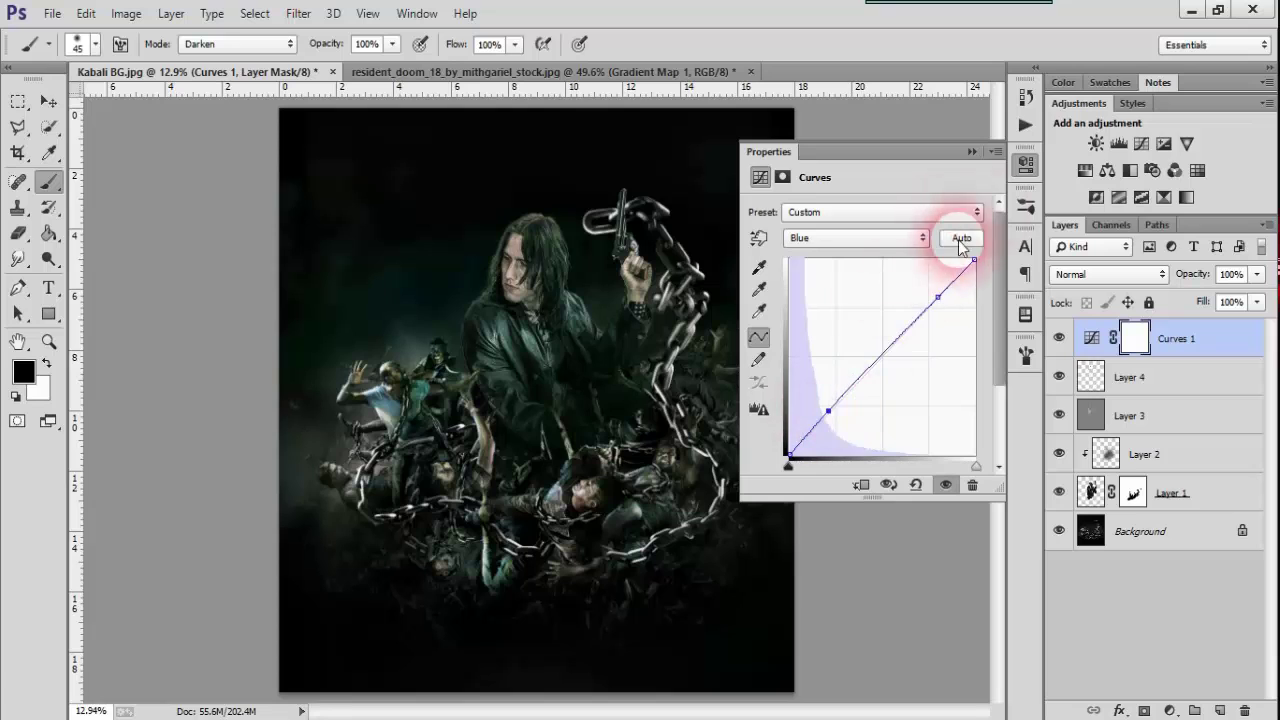
Collapse the Curves panel, compare the graded poster, and stop the screen recording.
click(971, 151)
click(1059, 338)
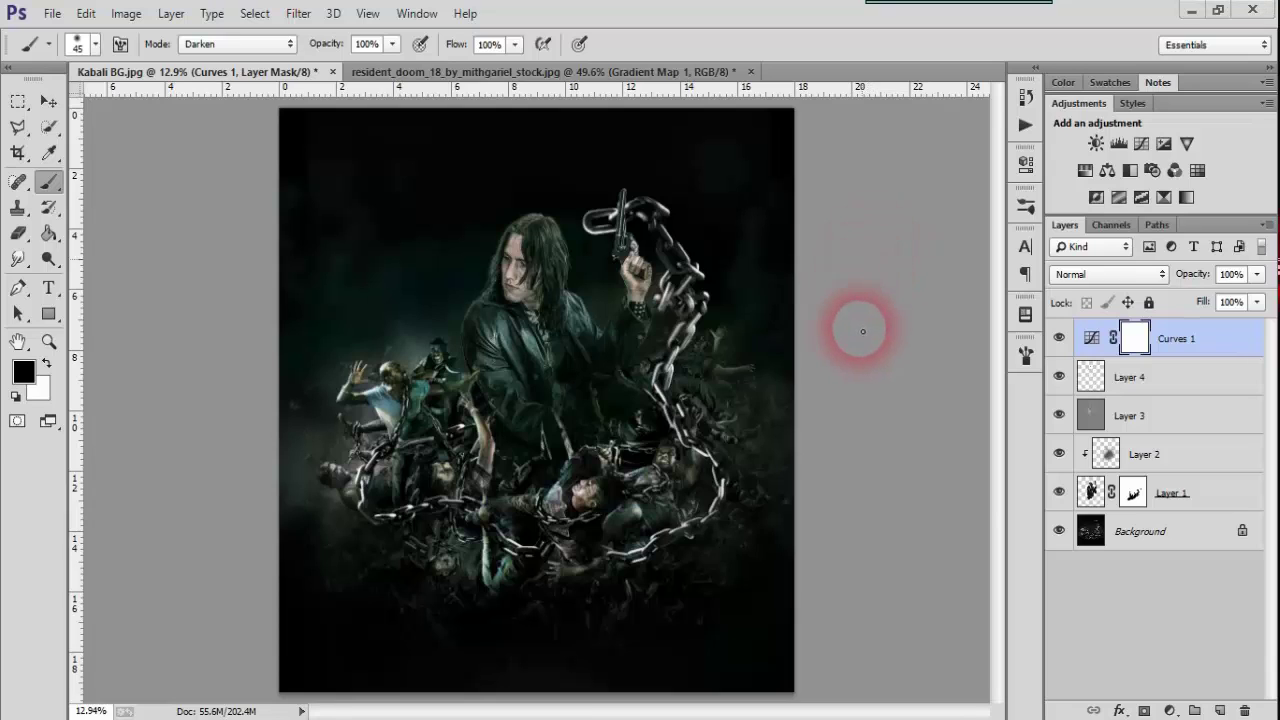
click(1075, 716)
right_click(1065, 639)
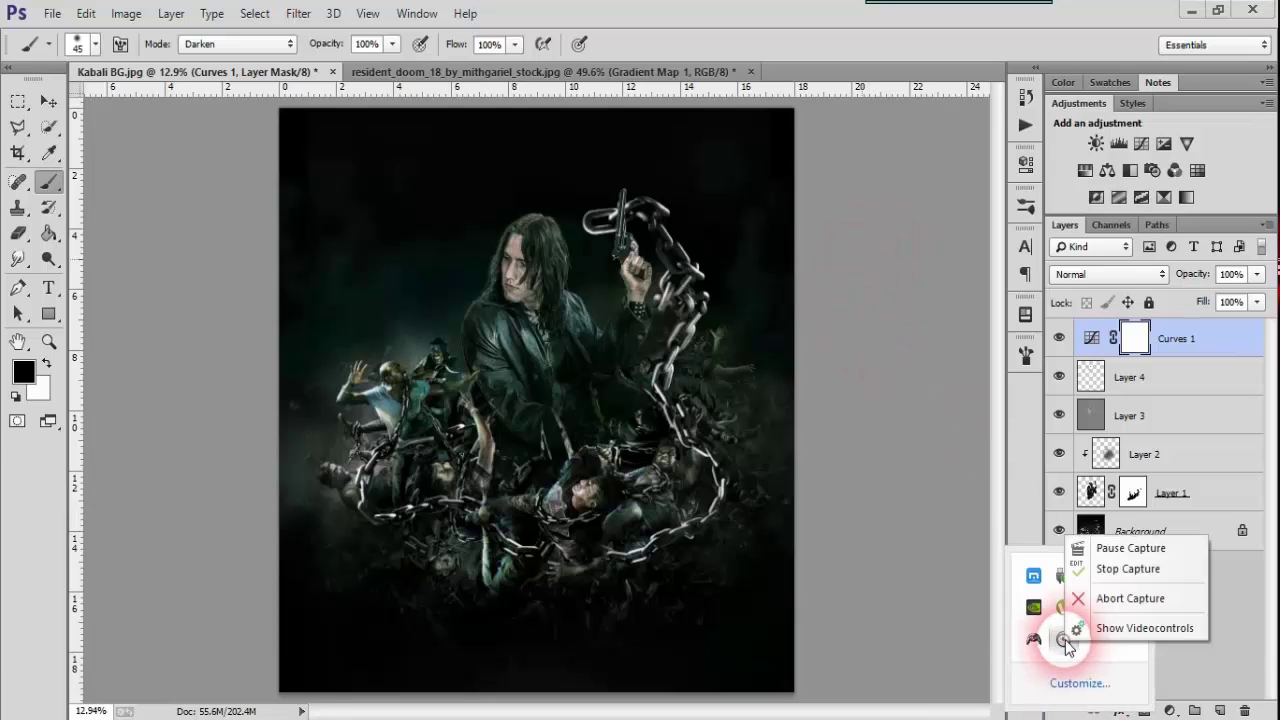
click(1118, 569)
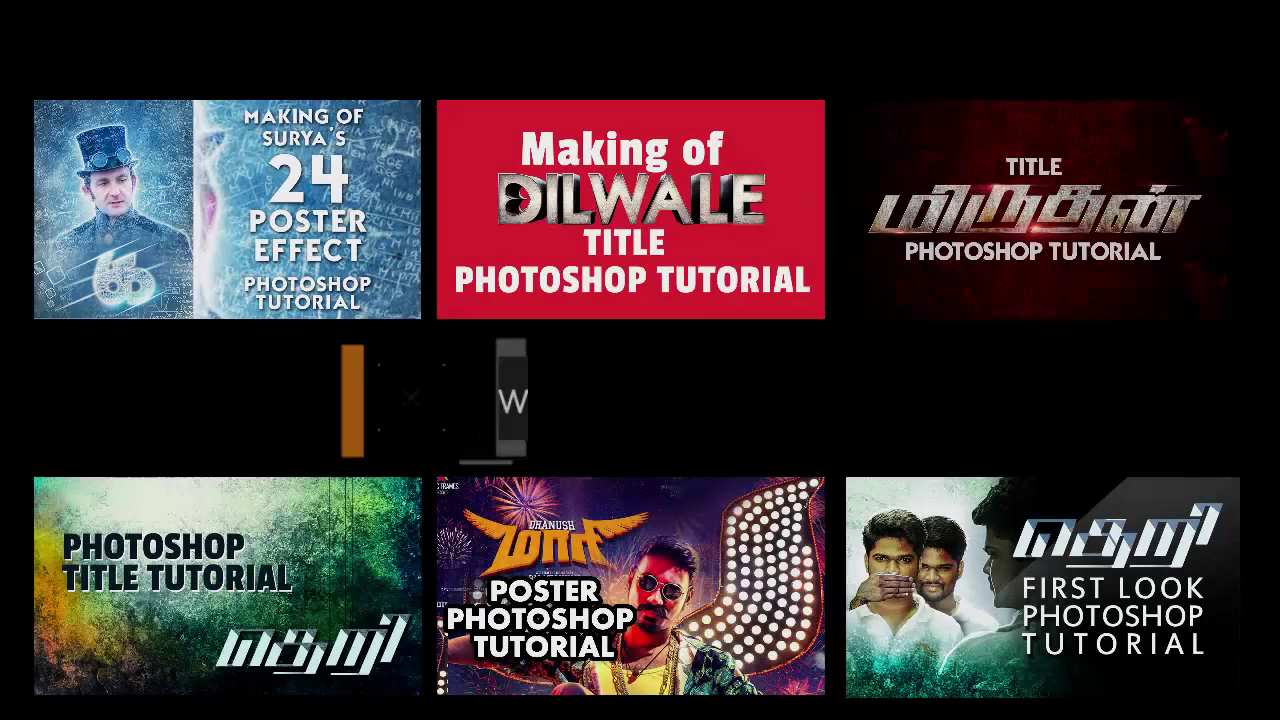